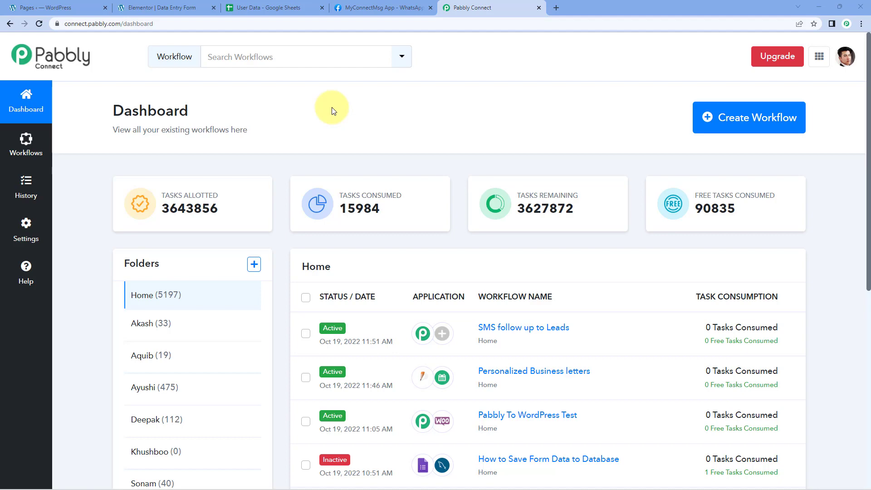
Step: Create a new workflow named "Elementor to Google Sheets to WhatsApp"
left_click(734, 118)
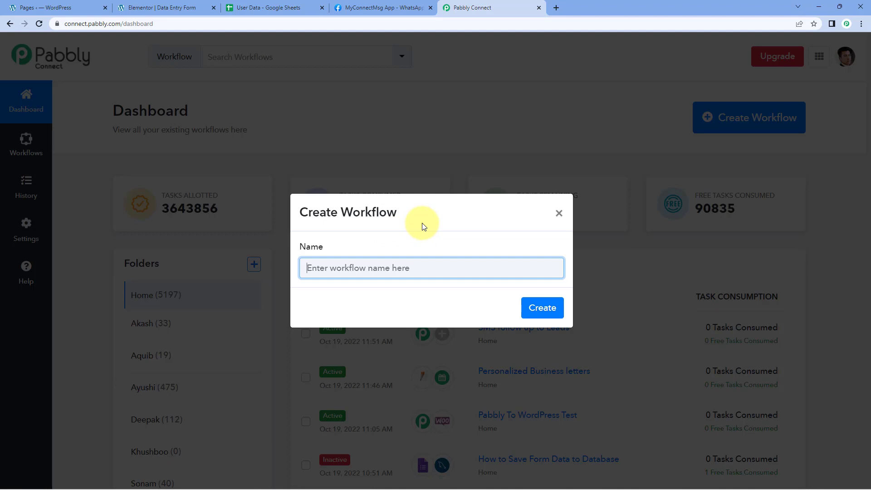
type("Elementor ")
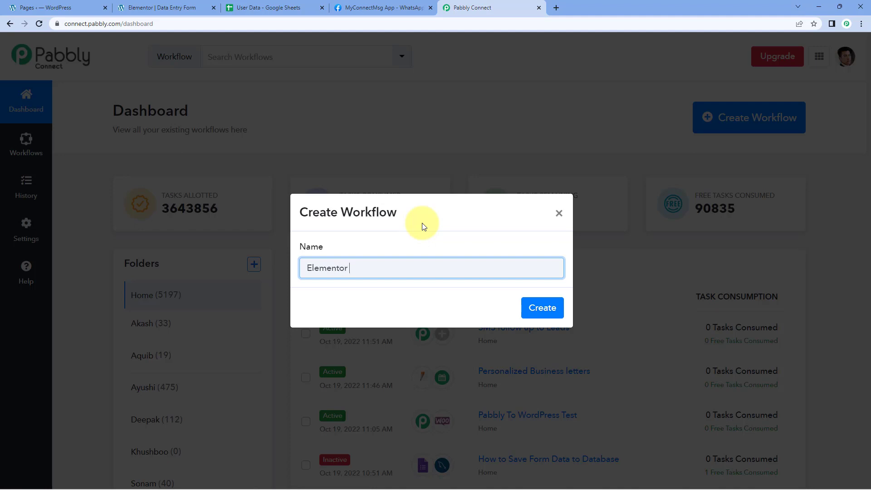
type("to Google Sheets to WhatsAp")
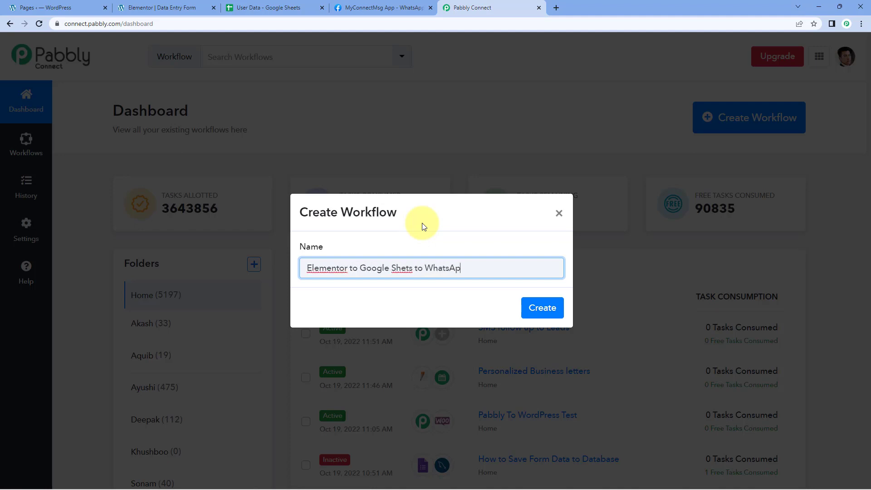
type("p")
left_click(407, 268)
type("e")
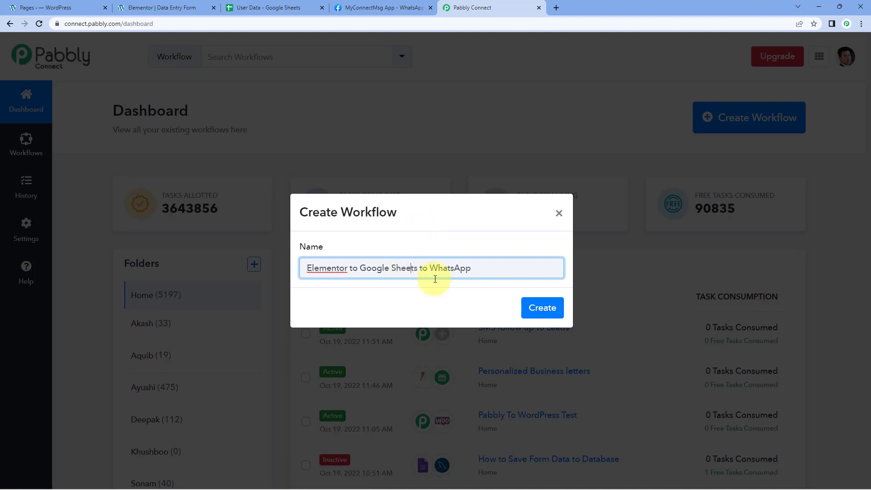
left_click(542, 308)
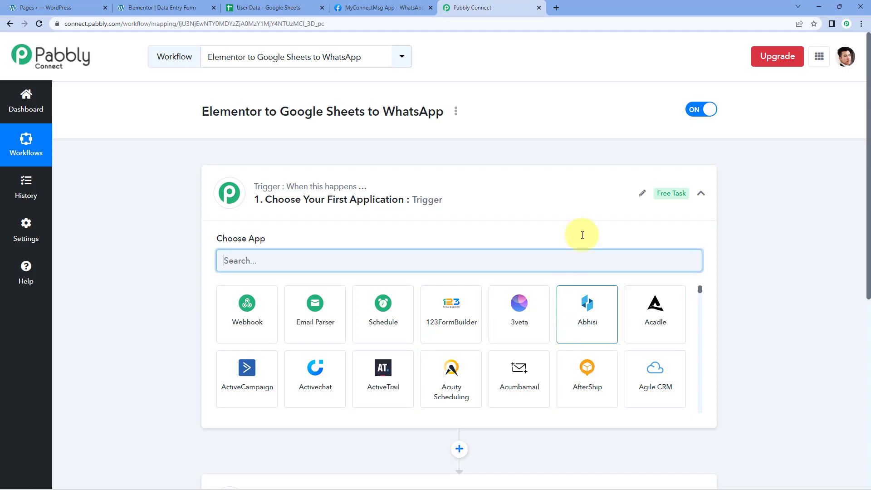
Step: Examine the workflow's trigger and action sections, along with the fields of the Elementor Data Entry Form and the User Data sheet
left_click(447, 200)
scroll(198, 204, "down", 1)
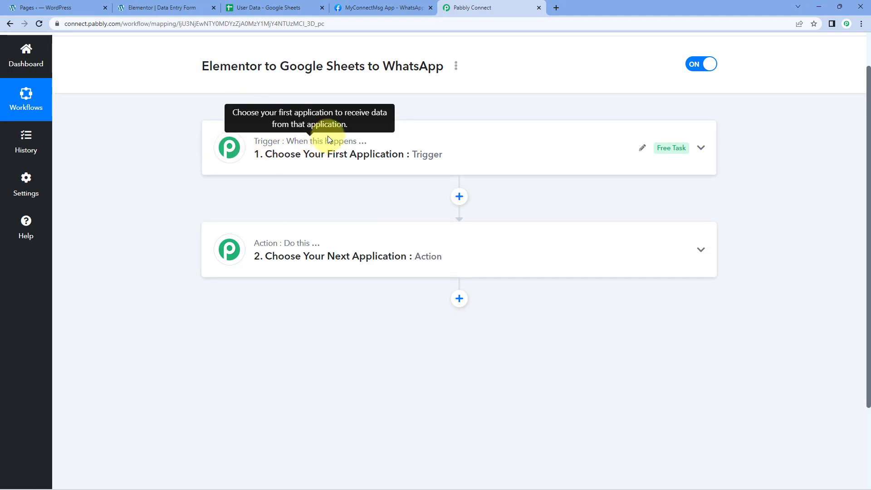
mouse_move(261, 247)
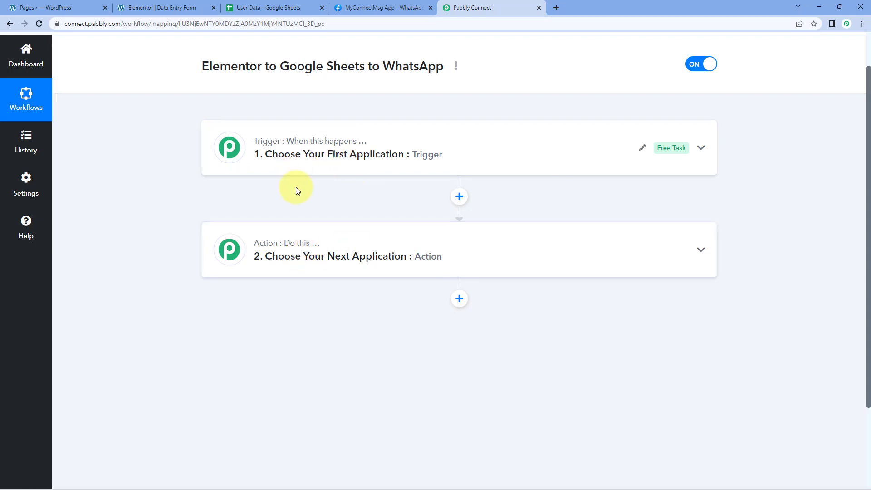
left_click(332, 157)
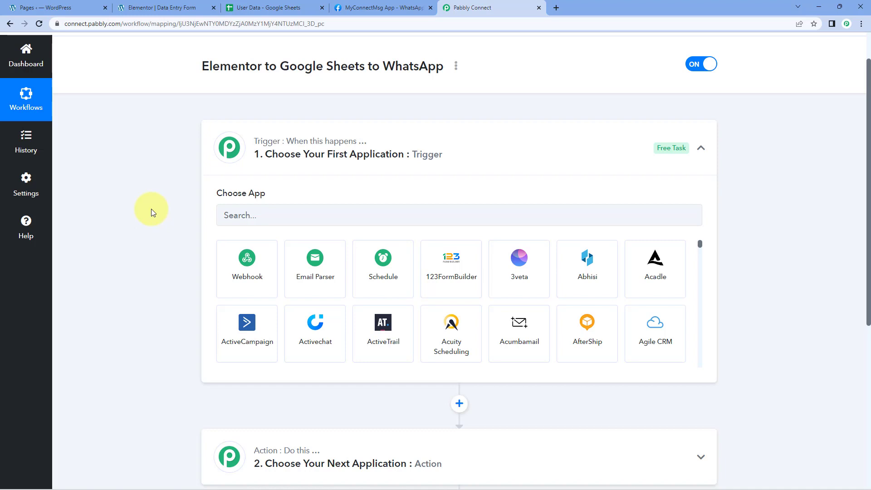
left_click(179, 8)
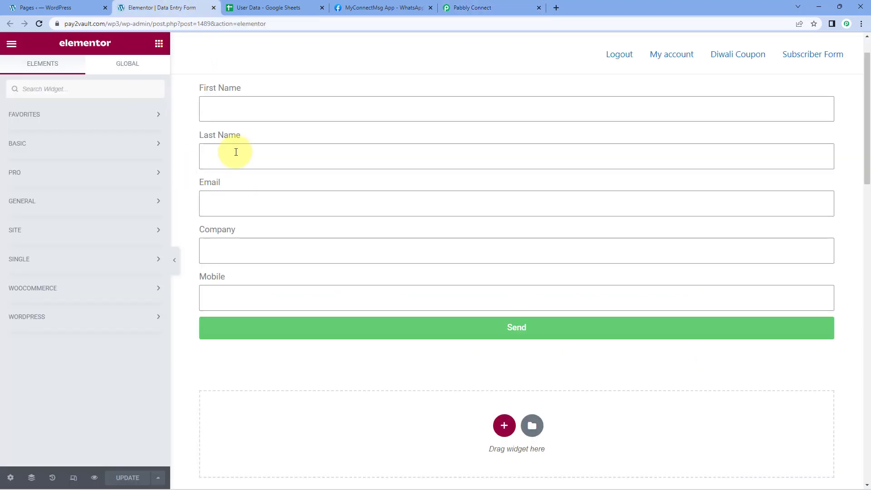
scroll(277, 116, "down", 1)
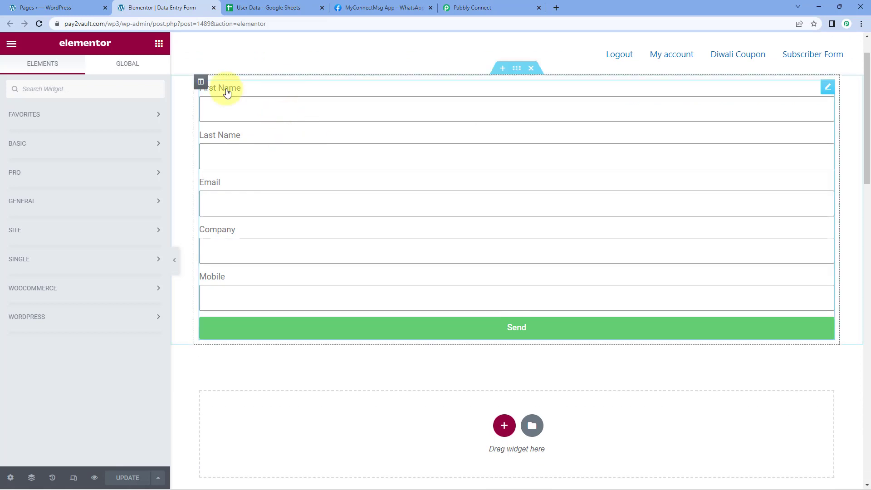
left_click(272, 7)
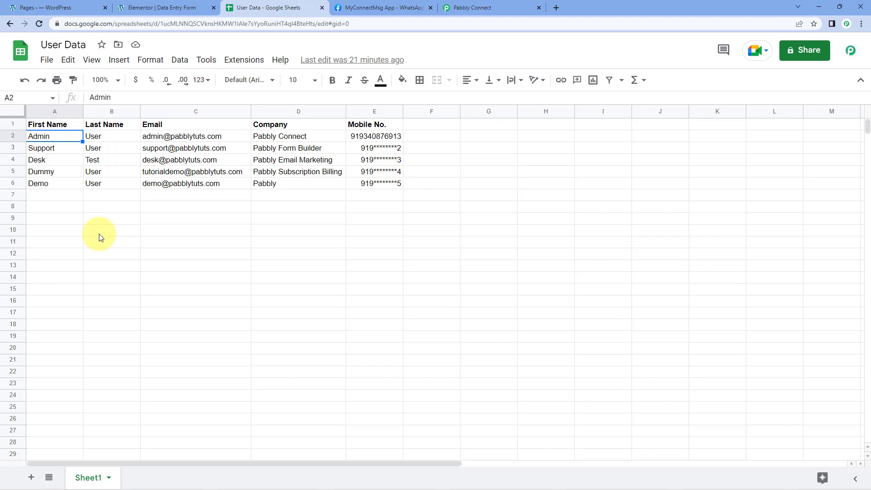
left_click(467, 7)
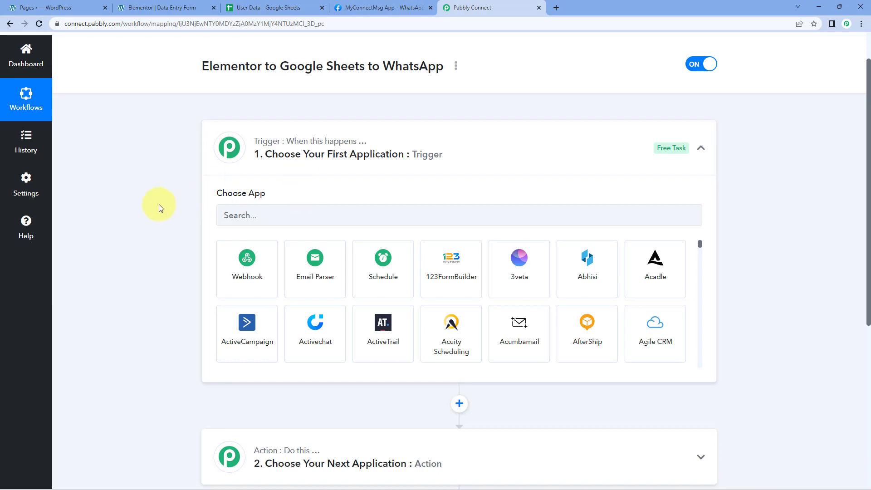
Step: Set the workflow's trigger to the Elementor app with the New Form Submission event
scroll(157, 200, "down", 1)
left_click(265, 171)
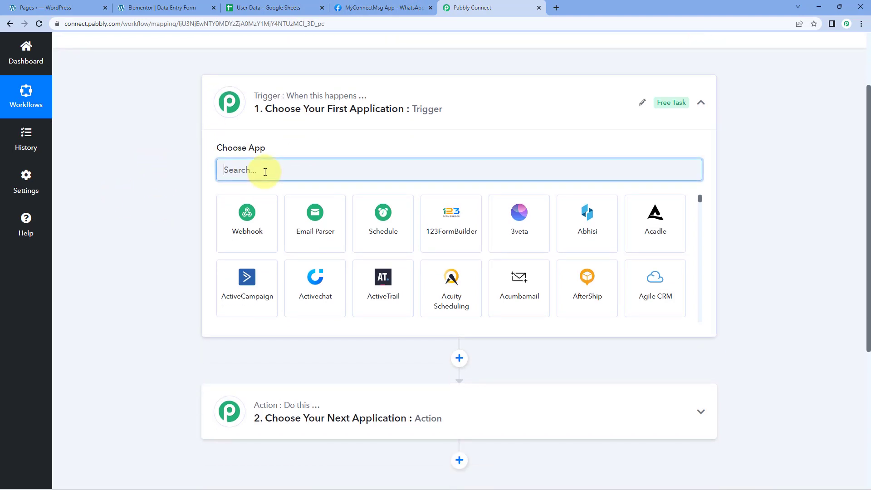
type("Ele")
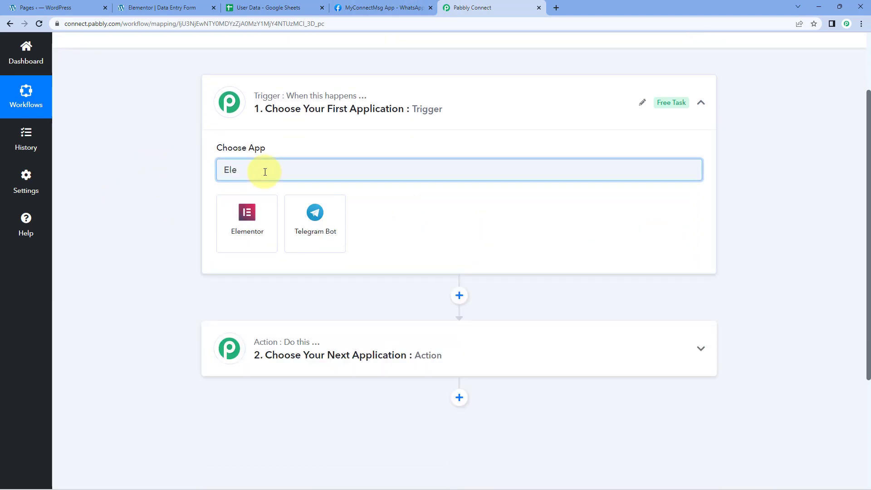
left_click(257, 207)
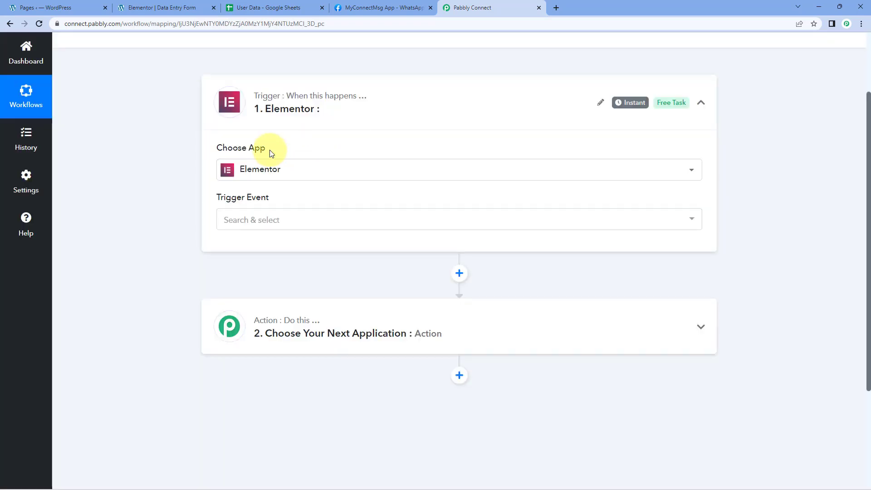
left_click(298, 226)
left_click(339, 272)
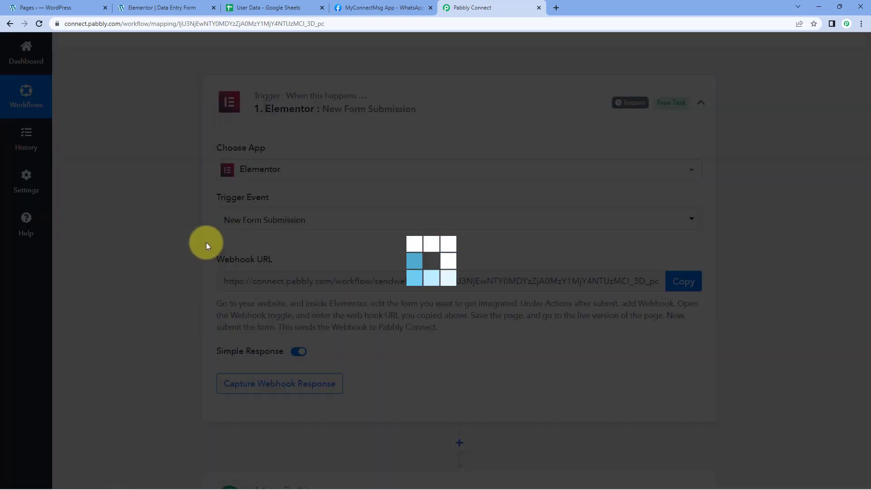
Step: Copy the Elementor trigger's webhook URL and read the setup instructions beneath it
scroll(158, 219, "down", 1)
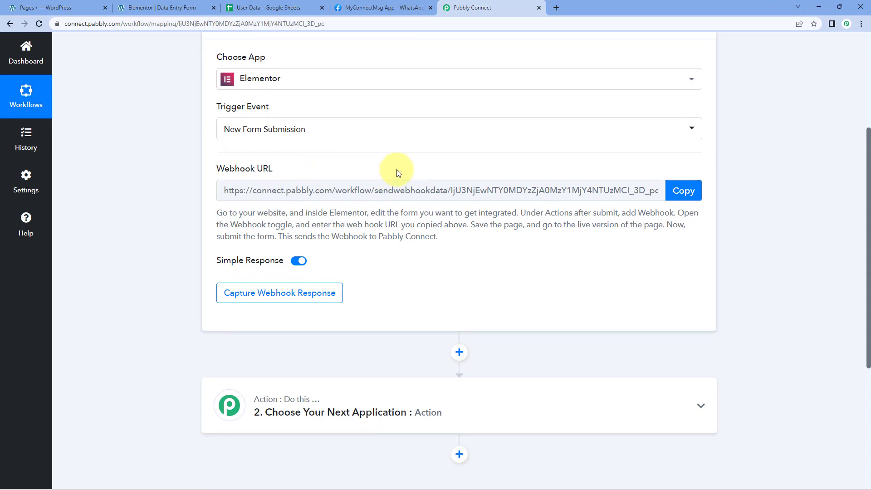
left_click(674, 190)
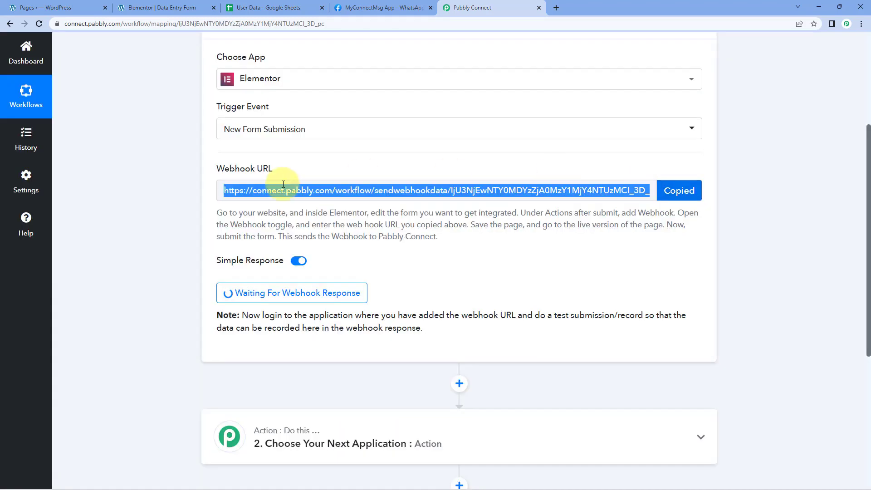
left_click_drag(217, 209, 442, 245)
left_click(444, 244)
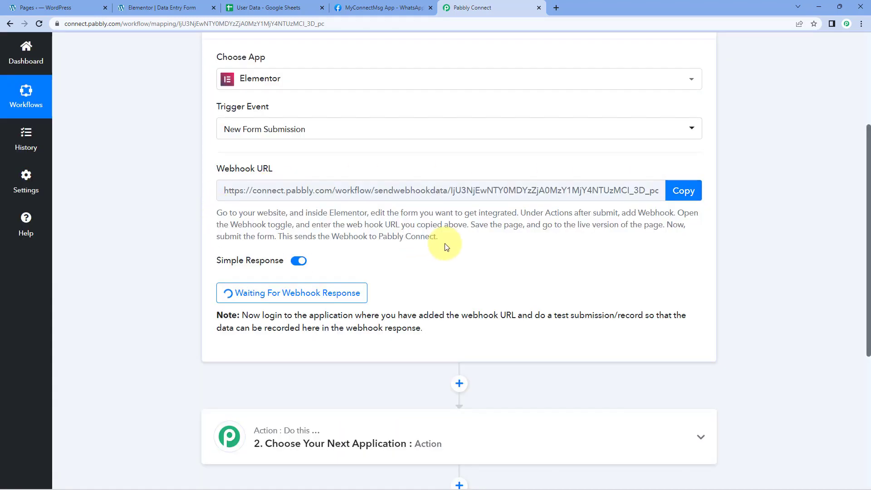
Step: Switch to the Elementor editor and add Webhook as an action after submit for the Data Entry Form
left_click(156, 8)
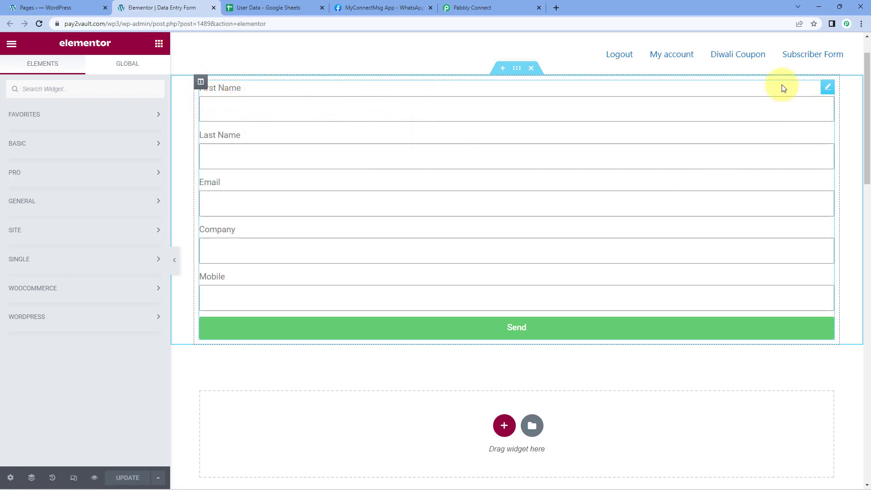
left_click(829, 89)
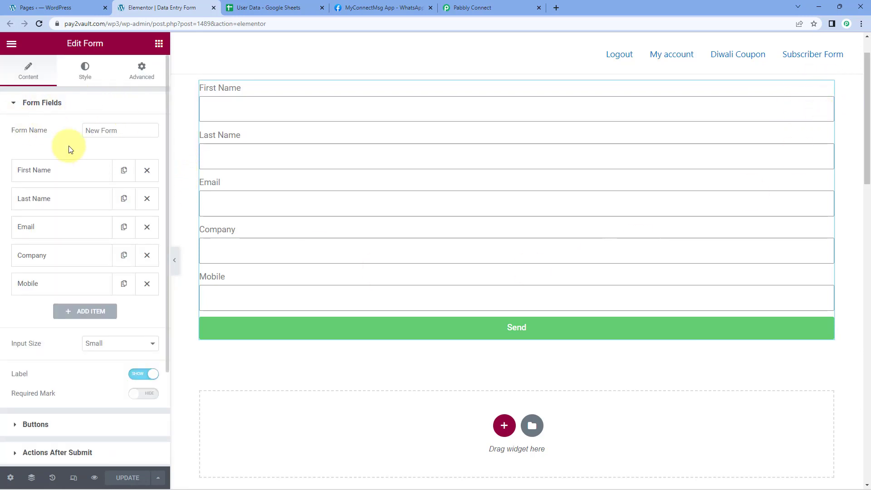
scroll(81, 147, "down", 1)
scroll(81, 148, "down", 1)
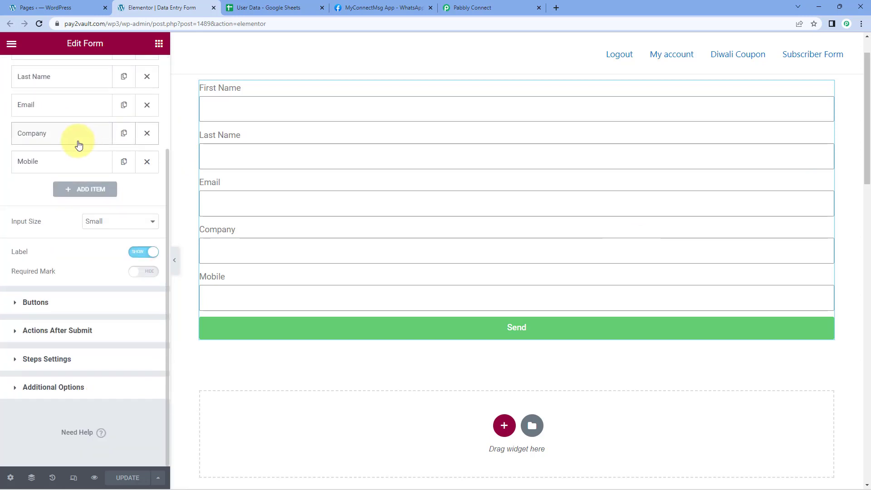
left_click(23, 332)
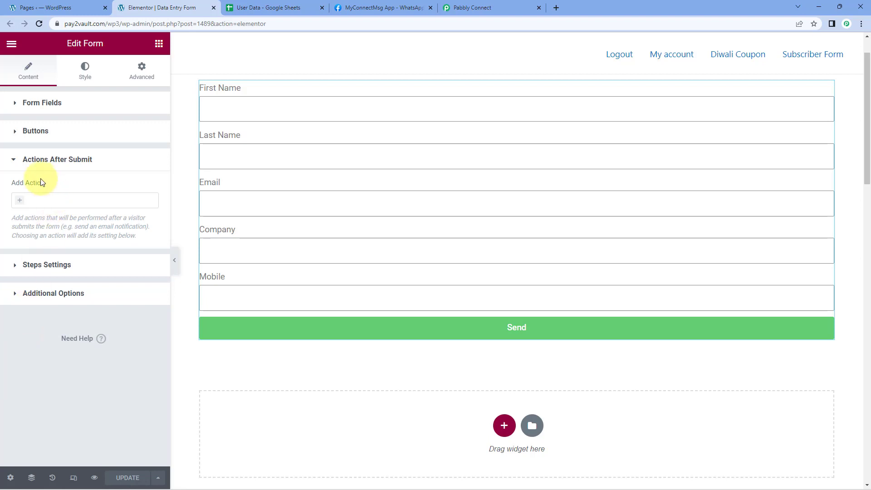
left_click(27, 200)
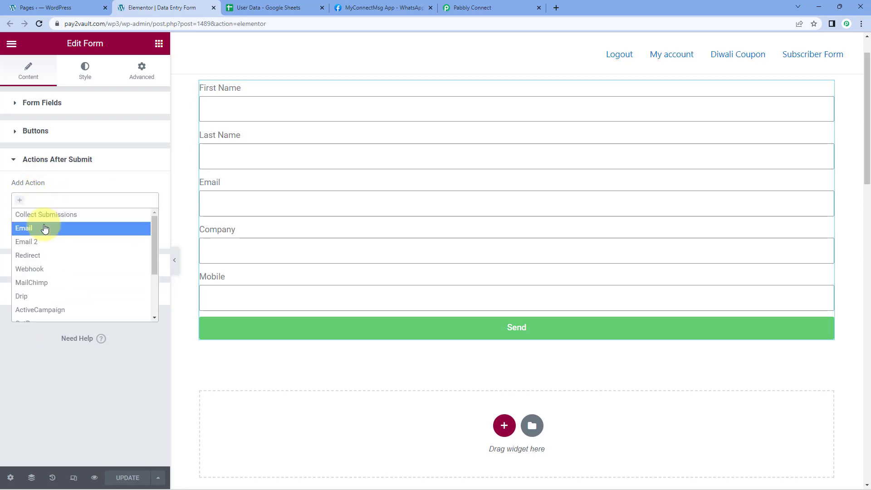
scroll(44, 227, "down", 2)
scroll(44, 227, "up", 2)
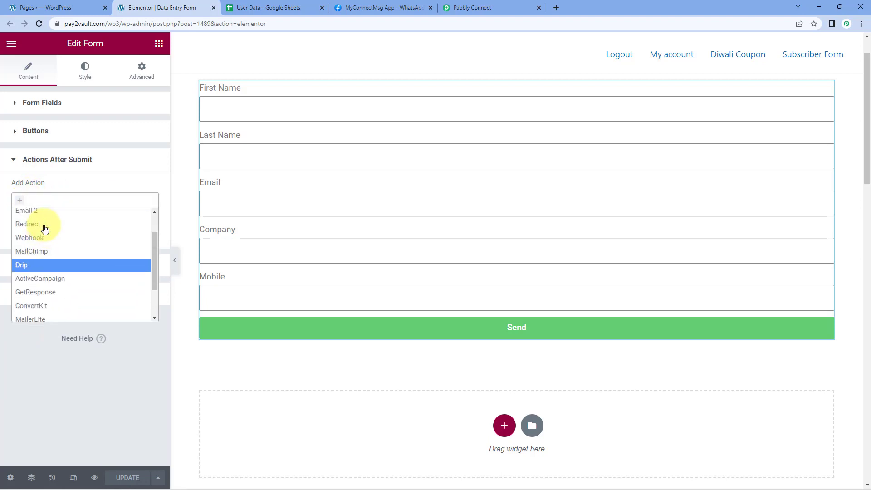
left_click(43, 269)
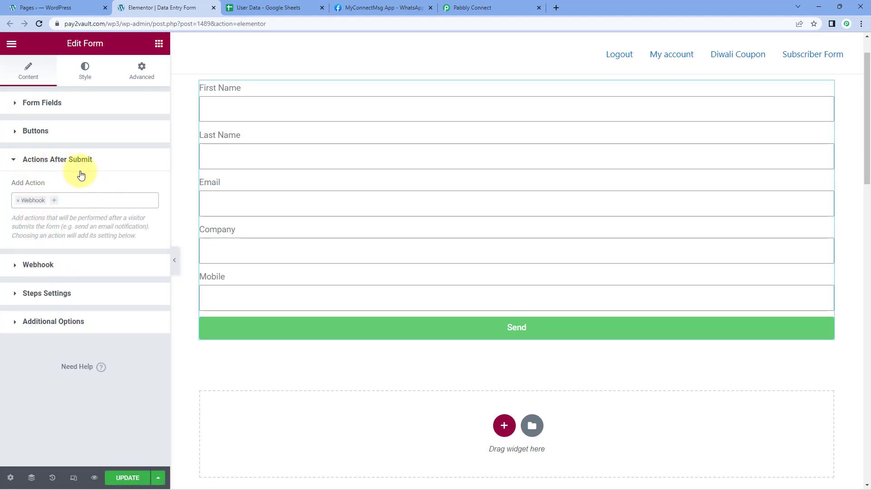
Step: Paste the copied Pabbly webhook URL into the form's Webhook settings and update the page
left_click(53, 265)
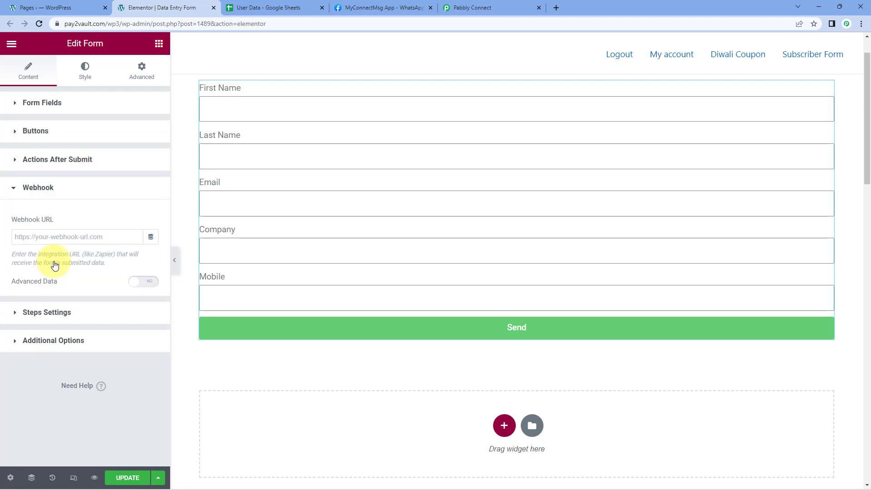
left_click(36, 237)
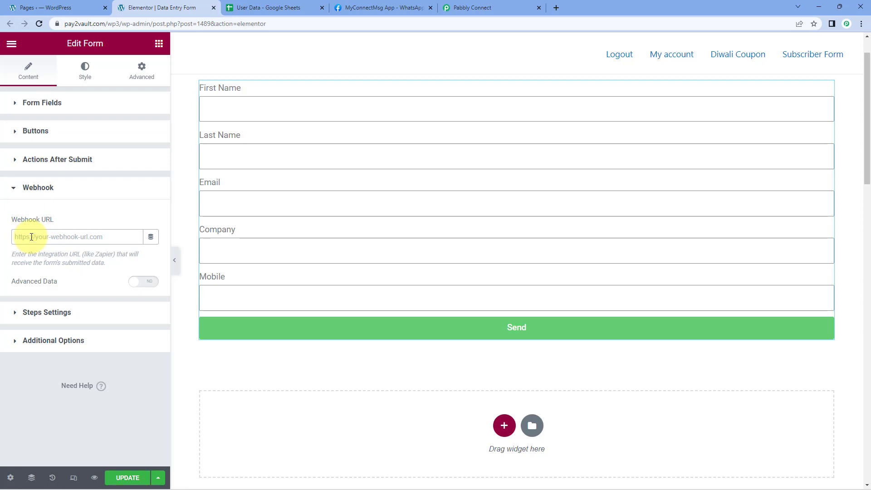
right_click(31, 236)
left_click(59, 307)
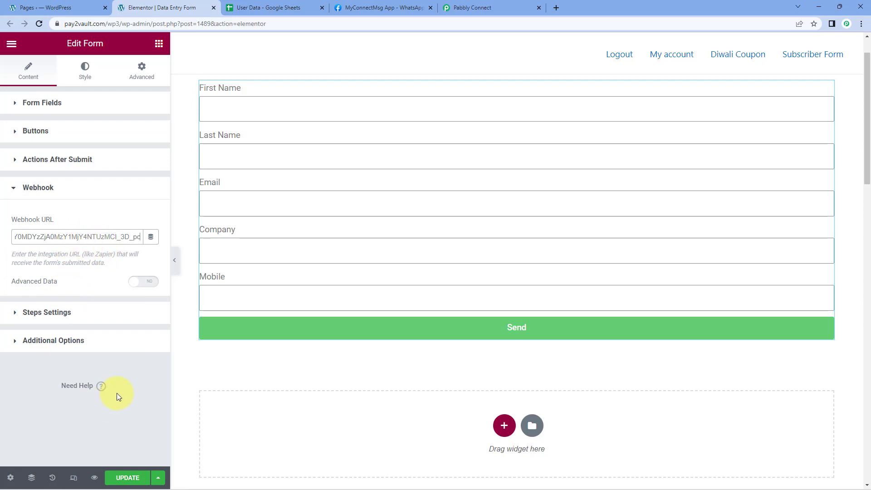
left_click(128, 477)
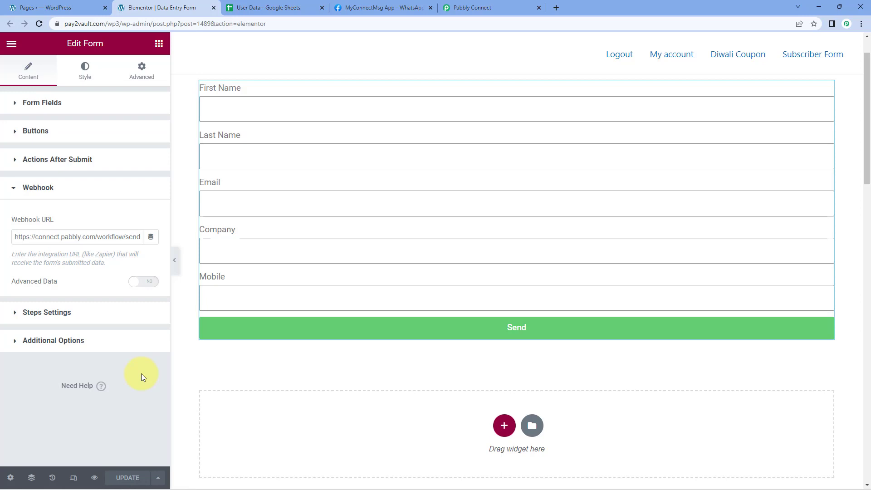
Step: Check the webhook capture status in Pabbly Connect and open a preview of the Data Entry Form page from Elementor
left_click(483, 8)
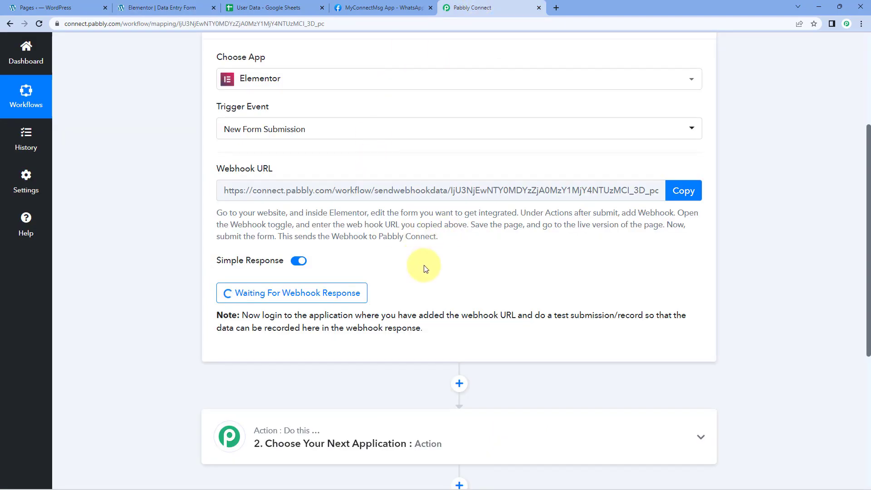
left_click(184, 6)
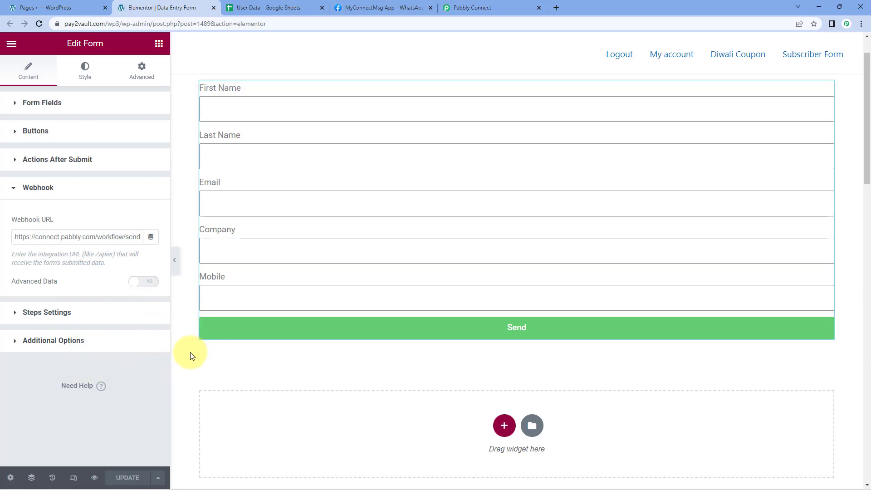
left_click(96, 477)
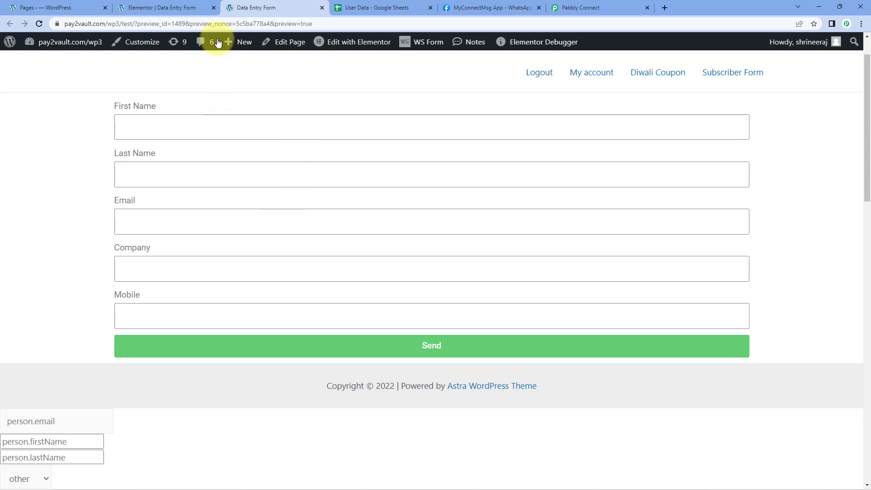
Step: Switch to the User Data sheet and review the last name, email, company and mobile number cells in row 2
left_click(365, 5)
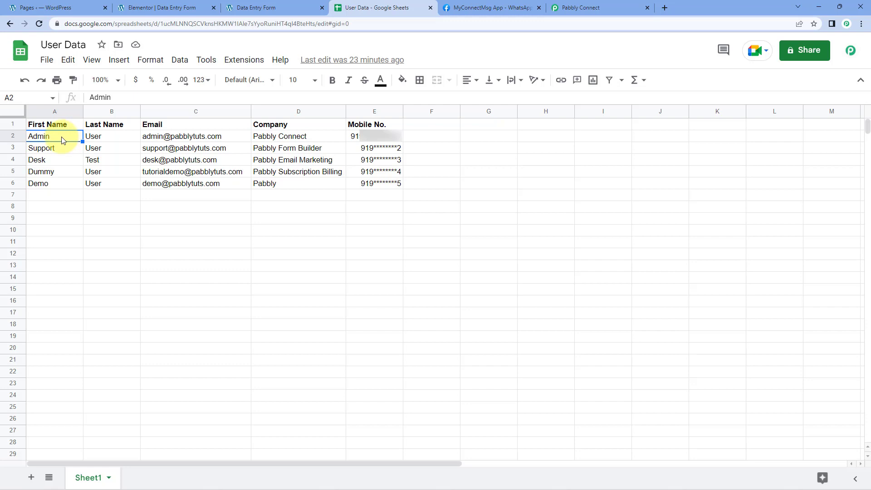
left_click(95, 137)
left_click(171, 136)
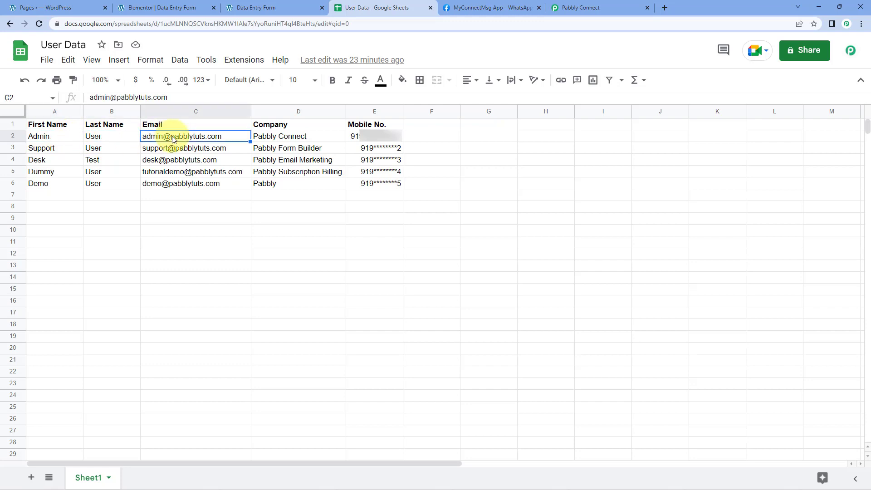
left_click(282, 138)
left_click(352, 136)
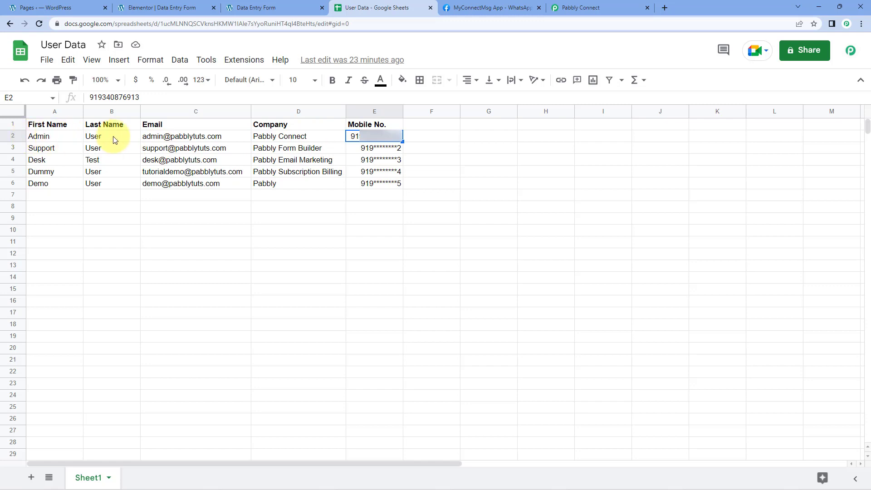
Step: On the Data Entry Form preview, enter first name Admin, last name User and the sample email address
left_click(261, 7)
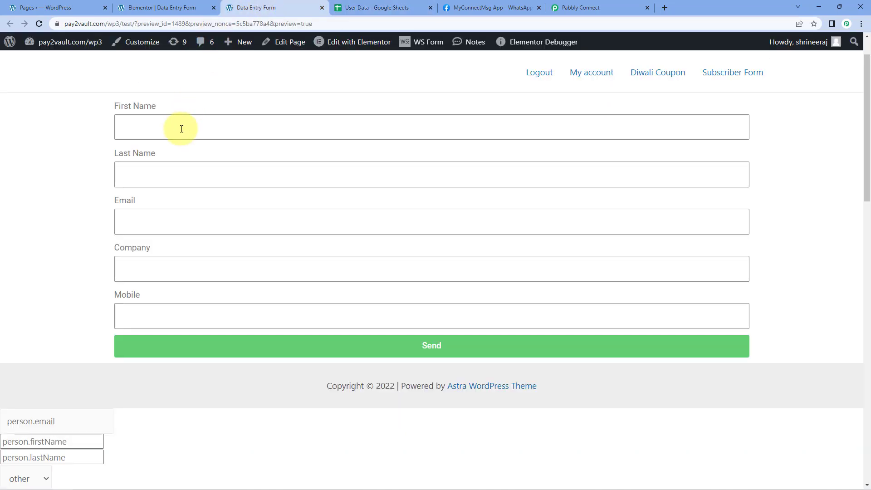
left_click(181, 130)
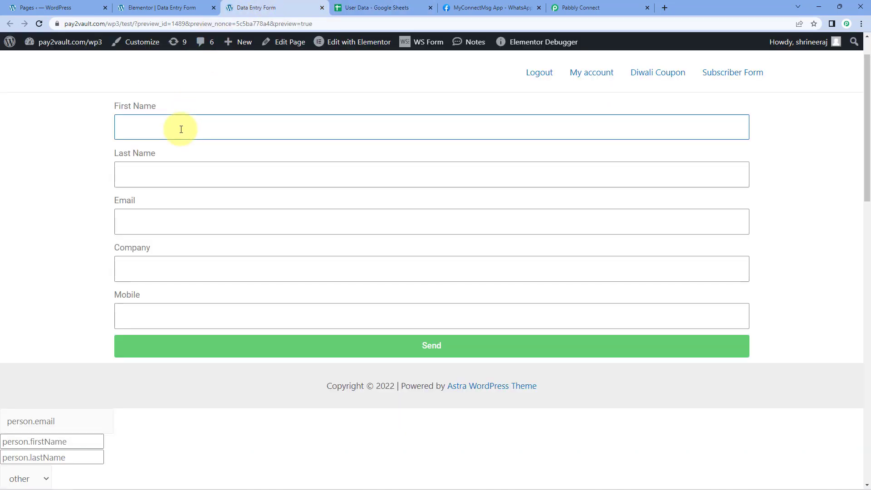
key("Tab")
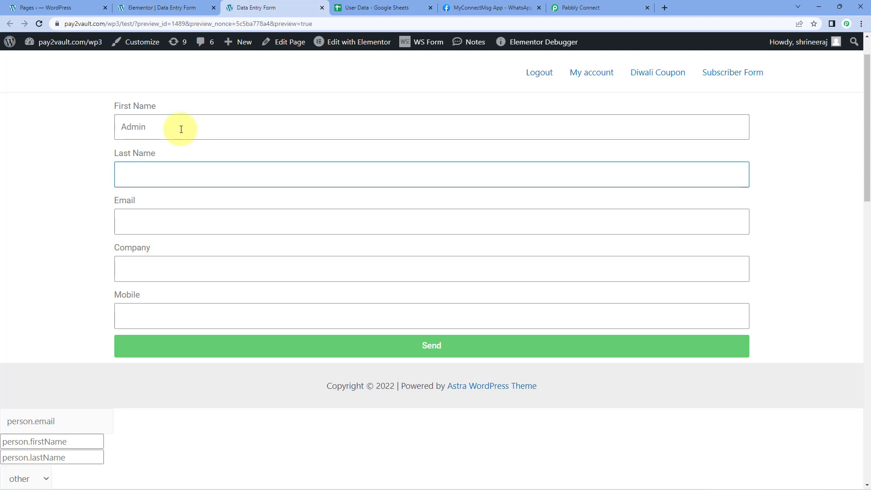
key("Tab")
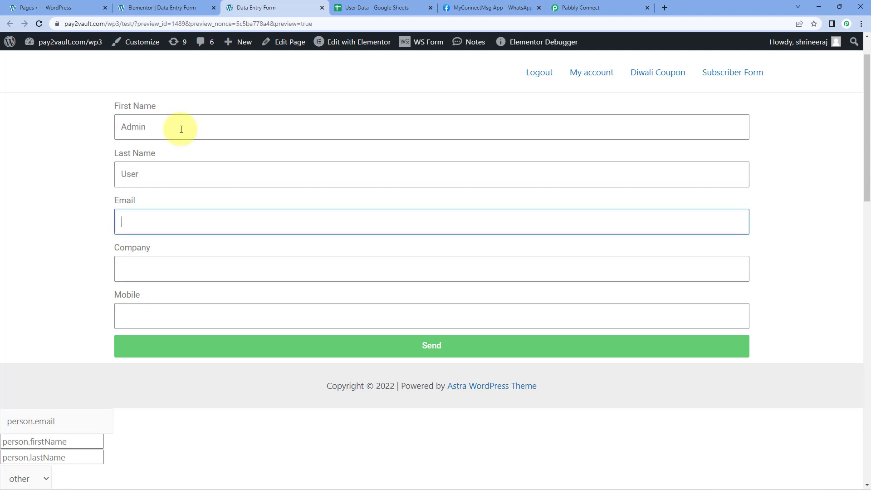
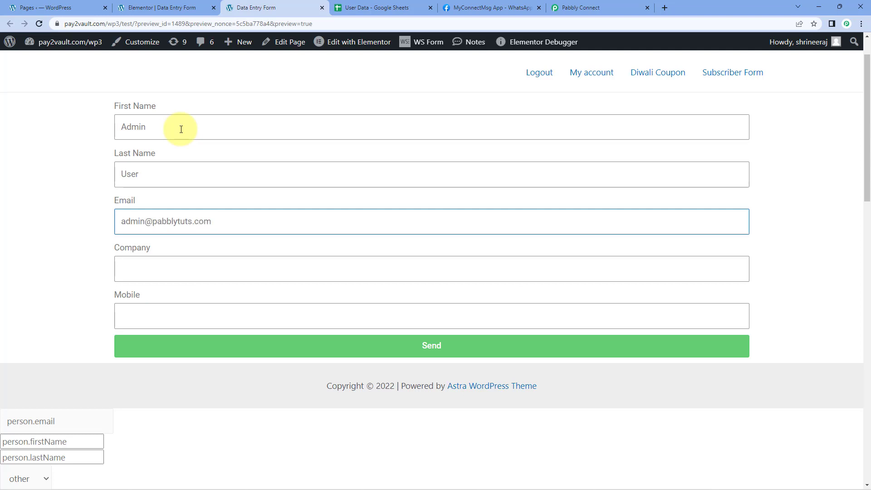
key("Tab")
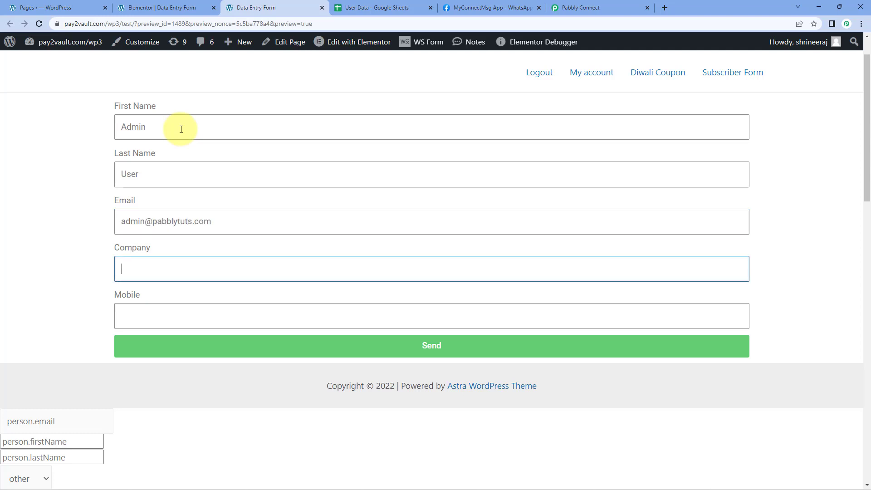
Step: Check the company entry in the User Data sheet and enter Pabbly Connect as the form's company
left_click(364, 7)
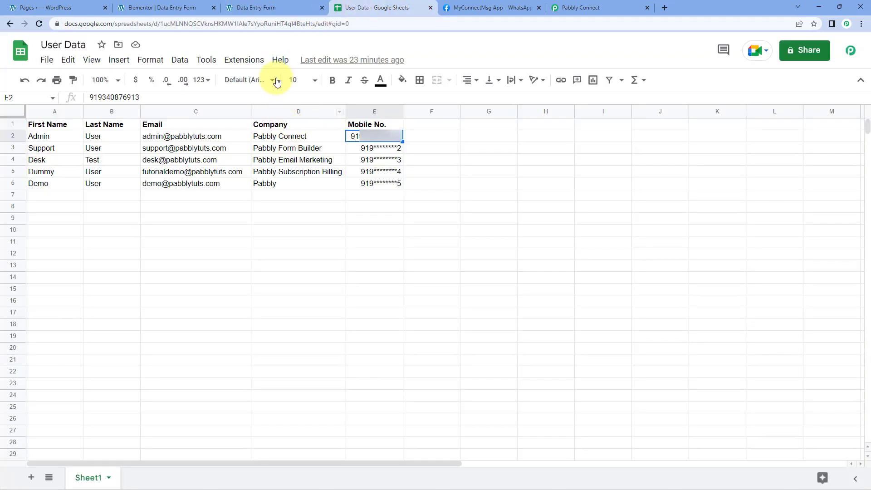
left_click(236, 9)
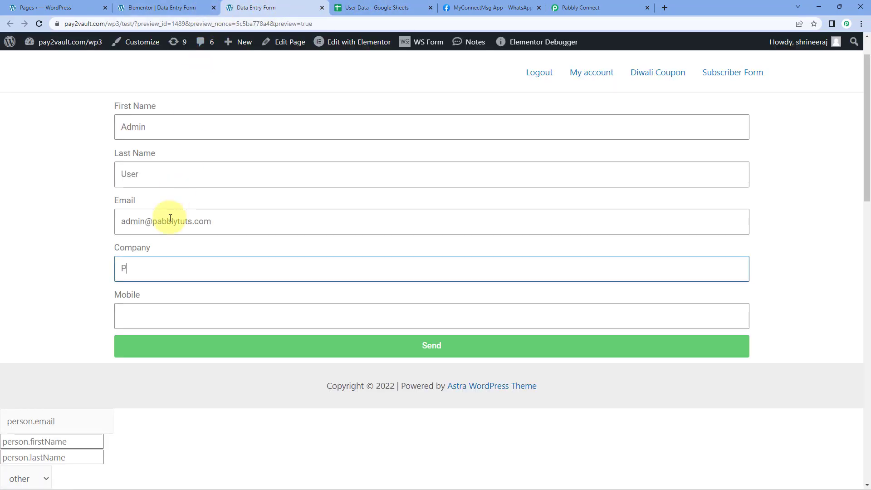
type("Pabbly Connect")
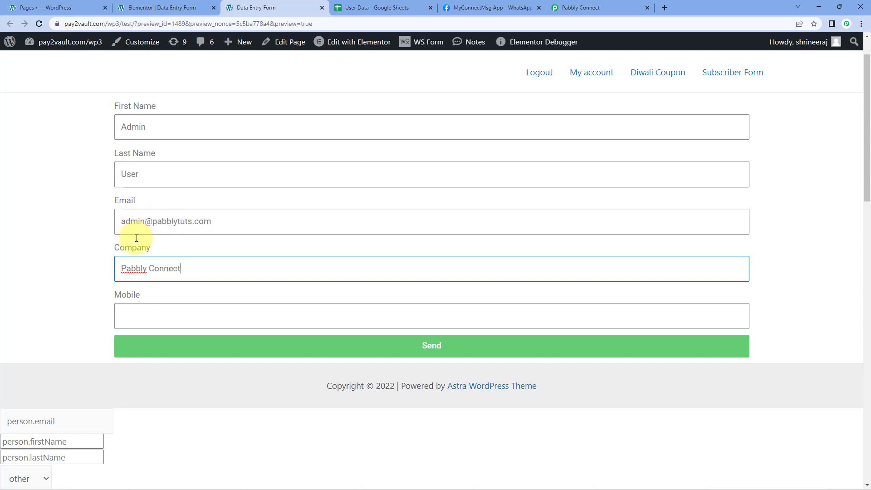
Step: Copy the mobile number from cell E2 of the User Data sheet into the form's Mobile field
left_click(142, 312)
left_click(377, 8)
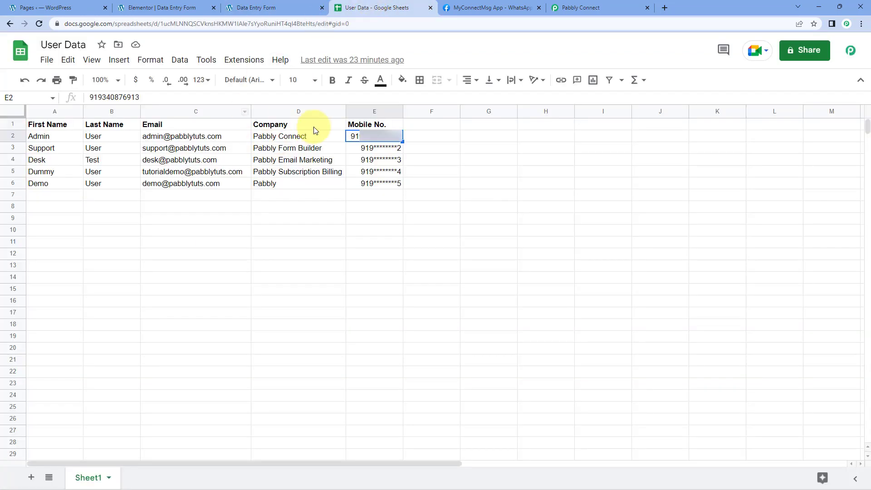
right_click(359, 138)
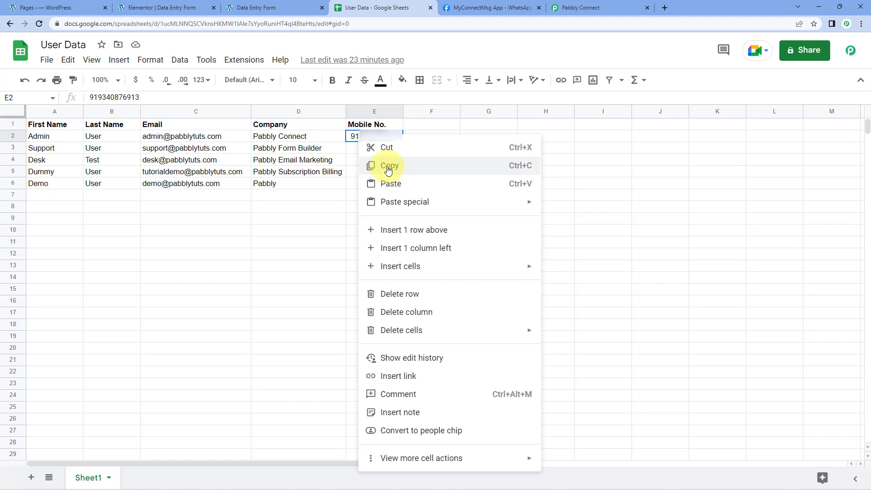
left_click(370, 165)
left_click(256, 8)
right_click(131, 311)
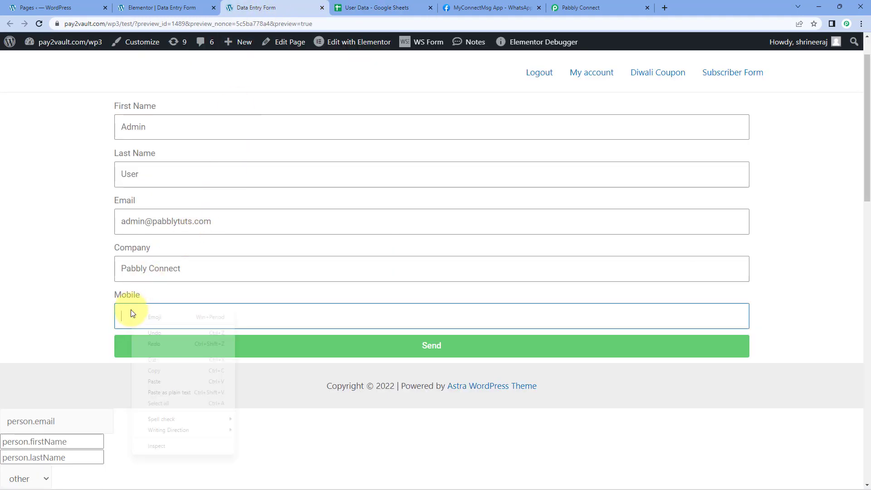
left_click(162, 384)
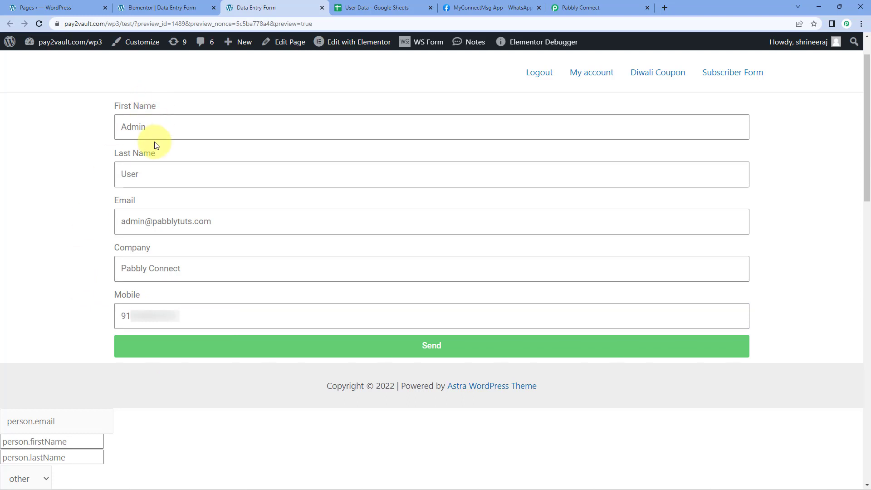
Step: Check the email and last name cells in row 2 of User Data, and change the form's first name to Admin1
left_click(375, 7)
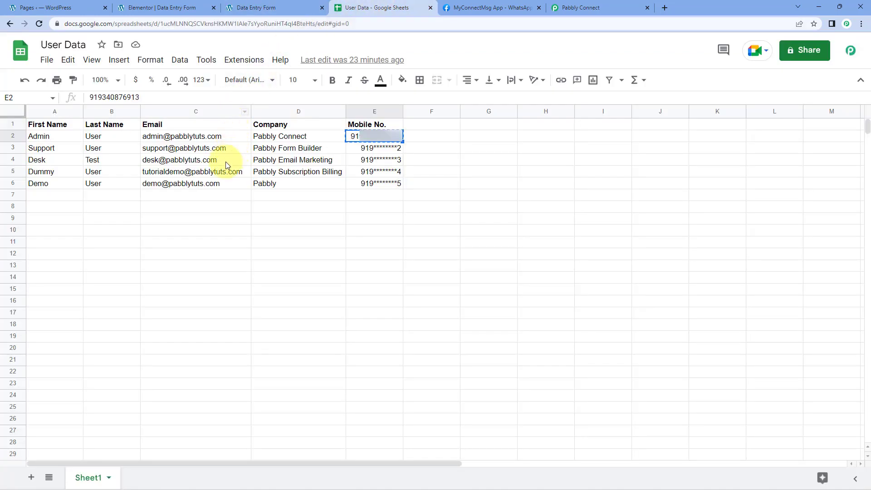
left_click(172, 140)
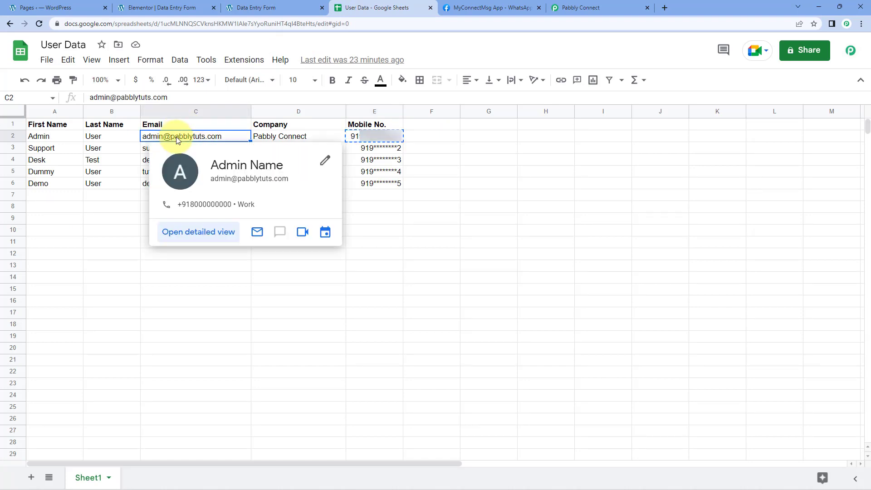
left_click(108, 141)
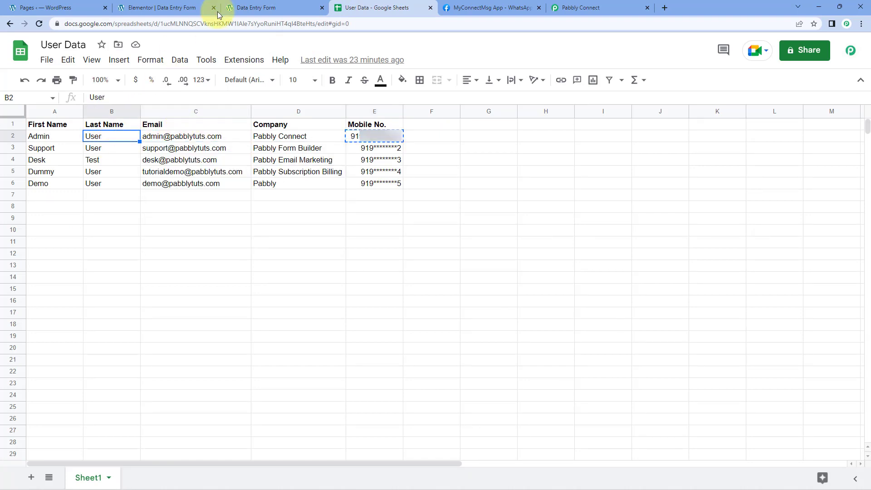
left_click(287, 8)
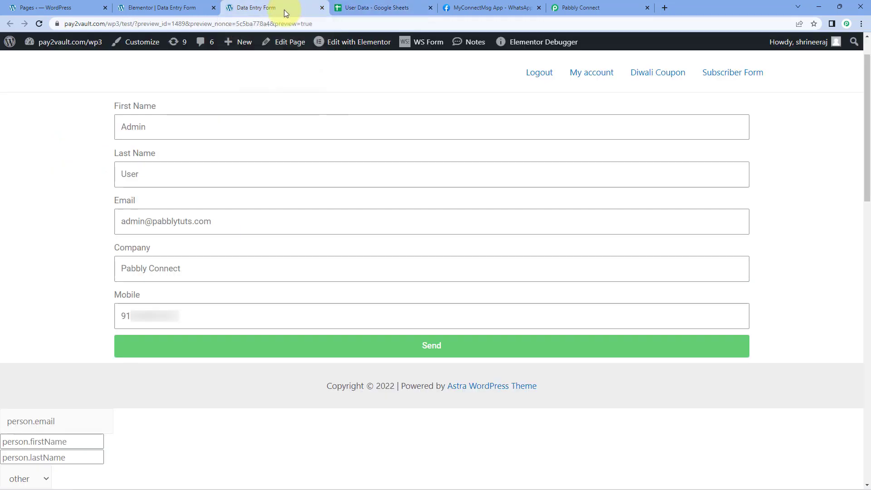
left_click(154, 127)
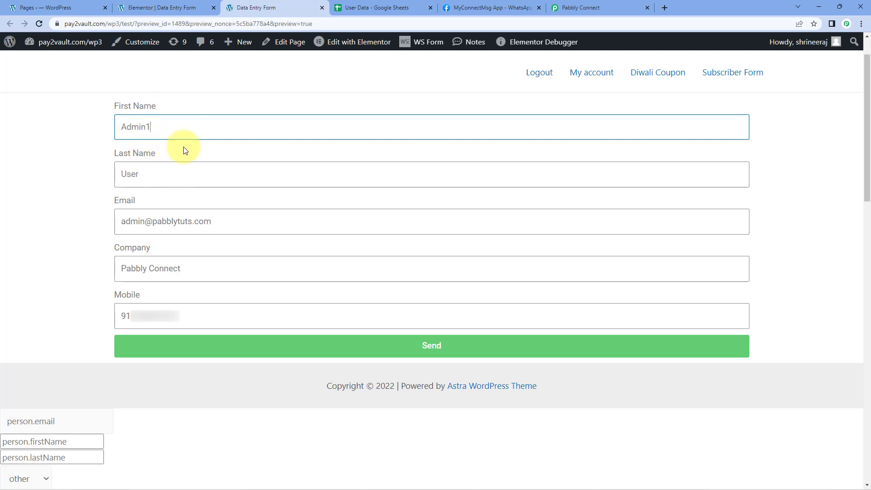
Step: Recheck the first and last name cells in row 2 of User Data, and submit the Data Entry Form
left_click(377, 8)
left_click(70, 138)
left_click(109, 136)
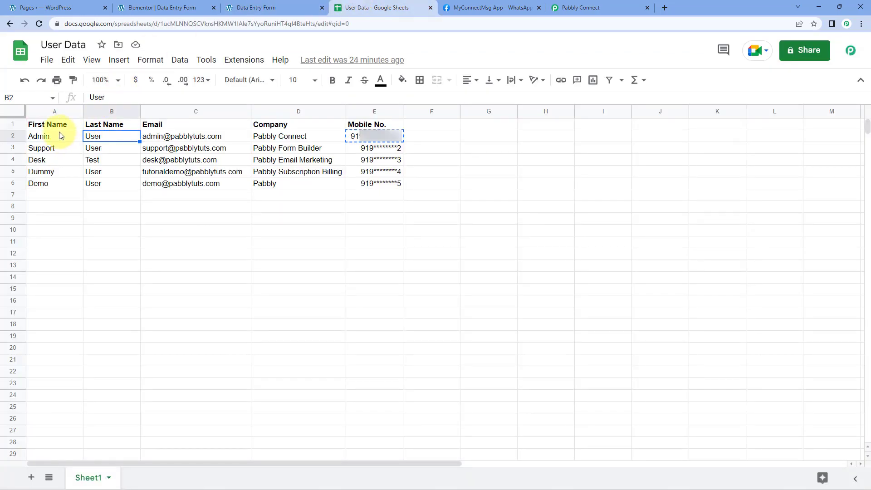
left_click(62, 136)
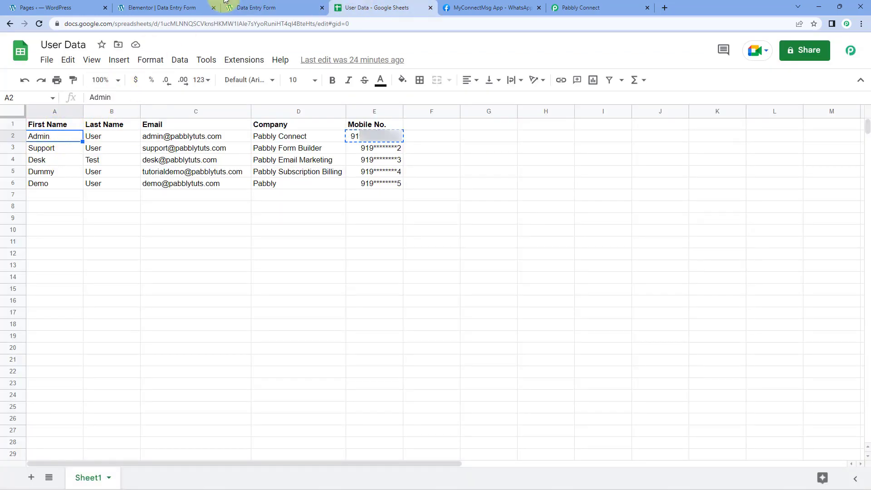
left_click(282, 8)
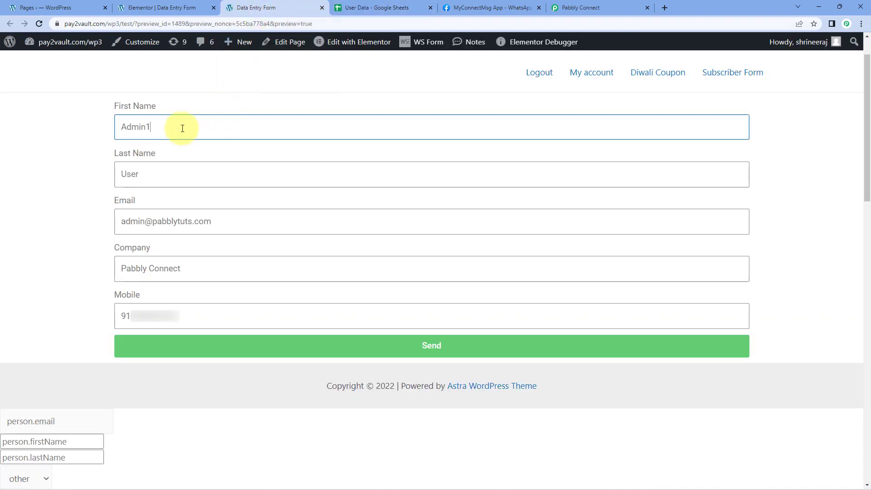
left_click(394, 352)
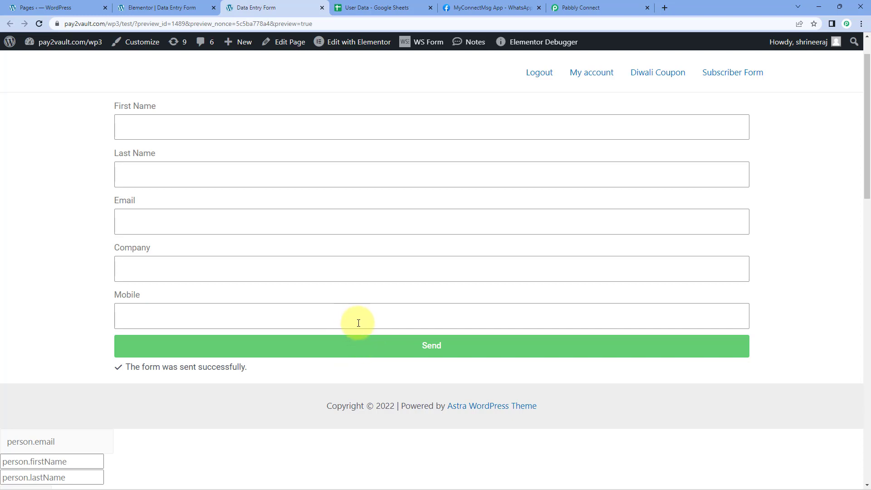
Step: Switch to Pabbly Connect and review the mobile, name, email and company values in the received webhook response
left_click(626, 6)
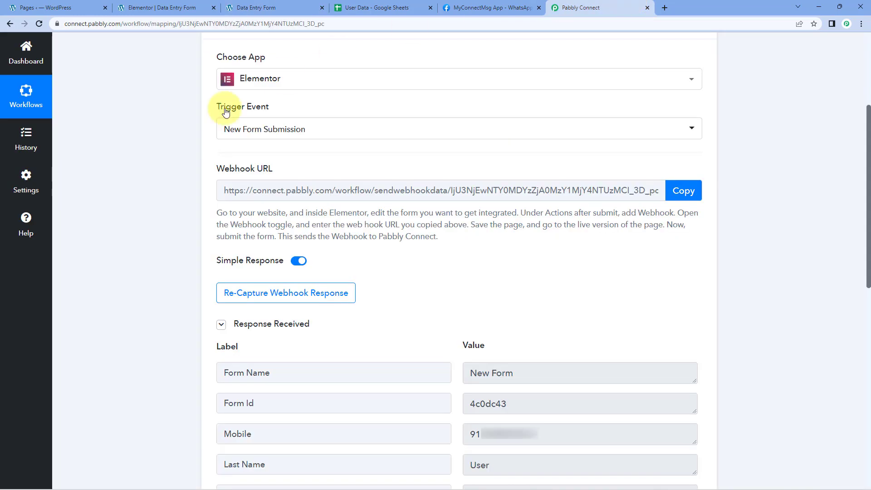
scroll(146, 173, "down", 4)
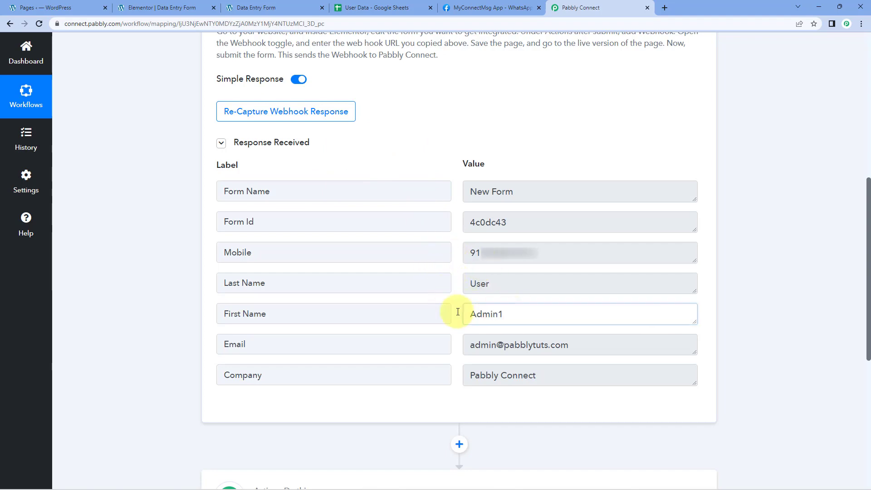
left_click_drag(459, 312, 449, 282)
left_click_drag(550, 252, 453, 253)
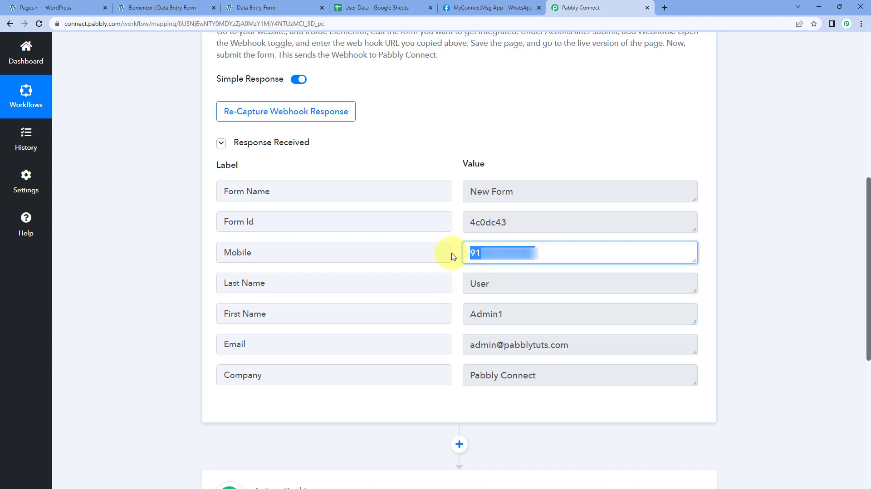
left_click_drag(577, 344, 480, 363)
left_click_drag(548, 375, 461, 363)
left_click(449, 285)
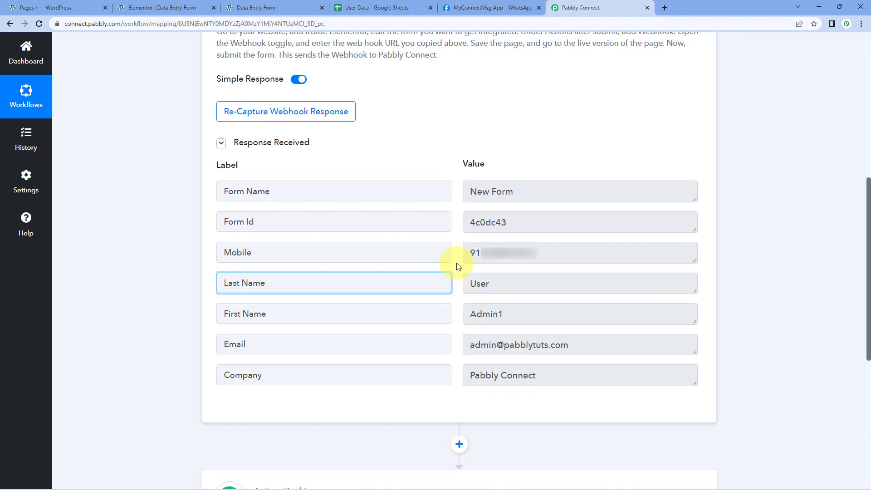
left_click(458, 267)
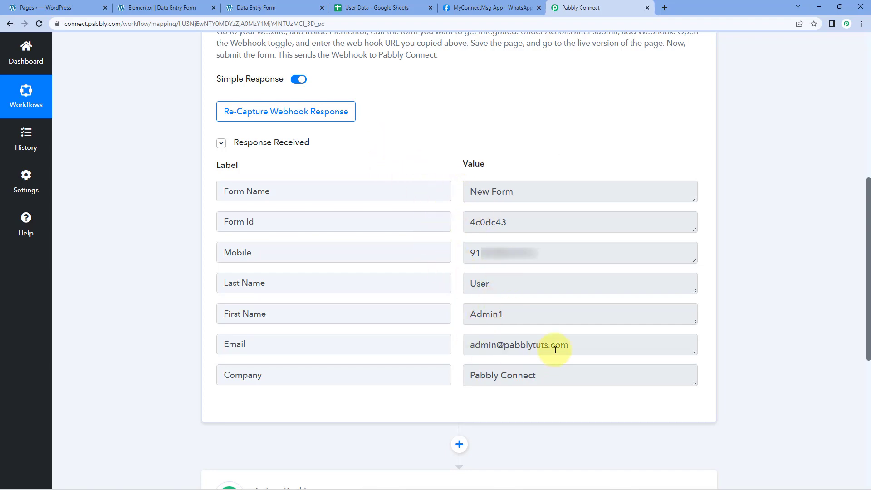
Step: Compare the email value in the captured response with the Email column of the User Data sheet
left_click_drag(584, 345, 429, 347)
left_click(397, 4)
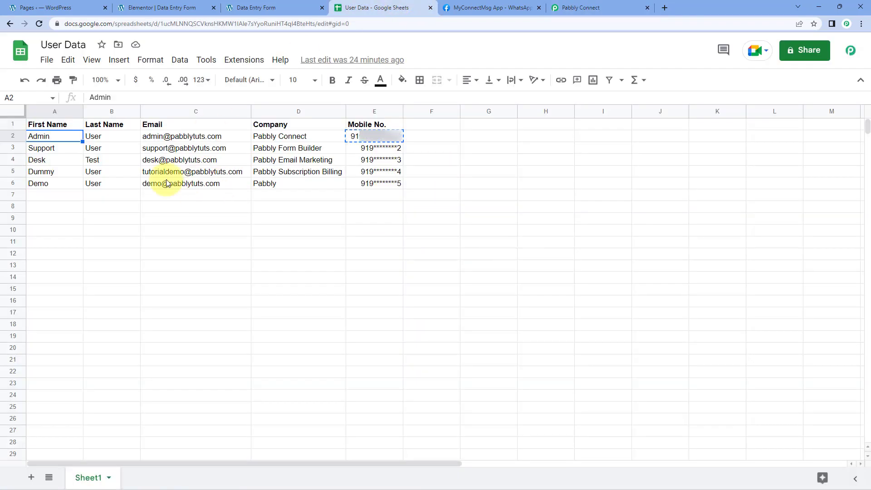
left_click(147, 194)
left_click(589, 6)
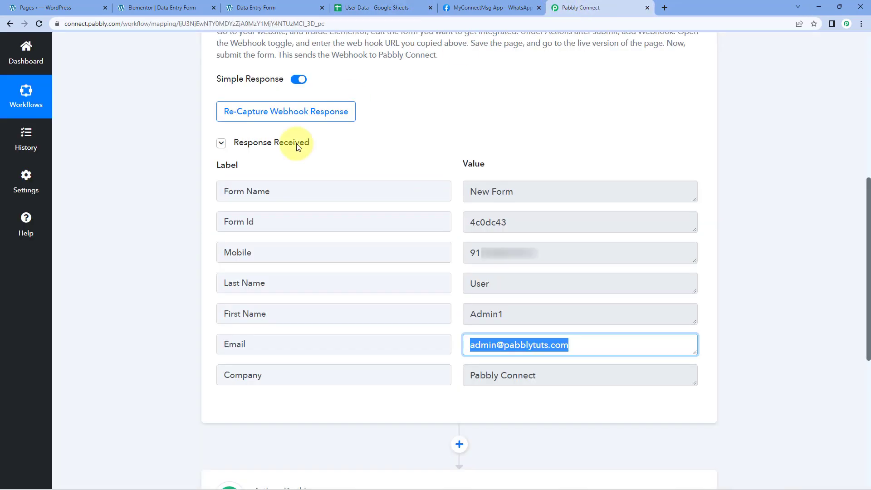
left_click(154, 211)
Step: Search the app list for Google Sheets and choose it as the application for the workflow's second step
scroll(191, 242, "down", 7)
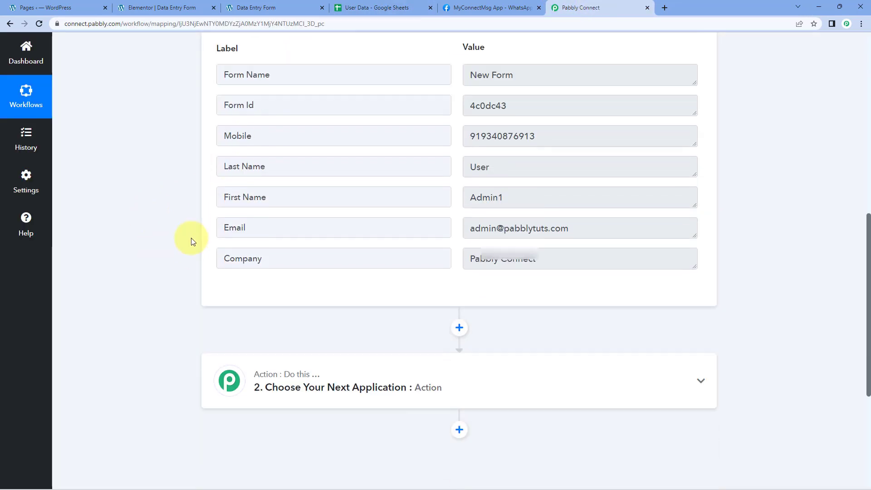
left_click(356, 177)
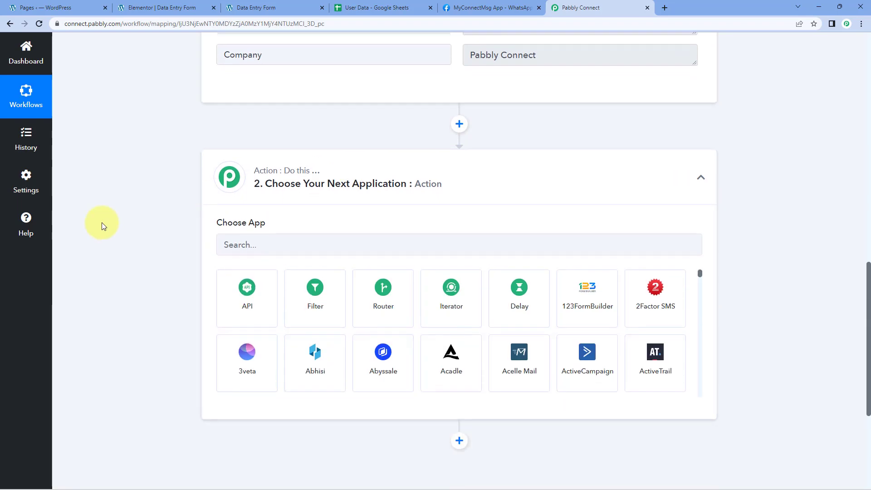
left_click(278, 156)
type("G")
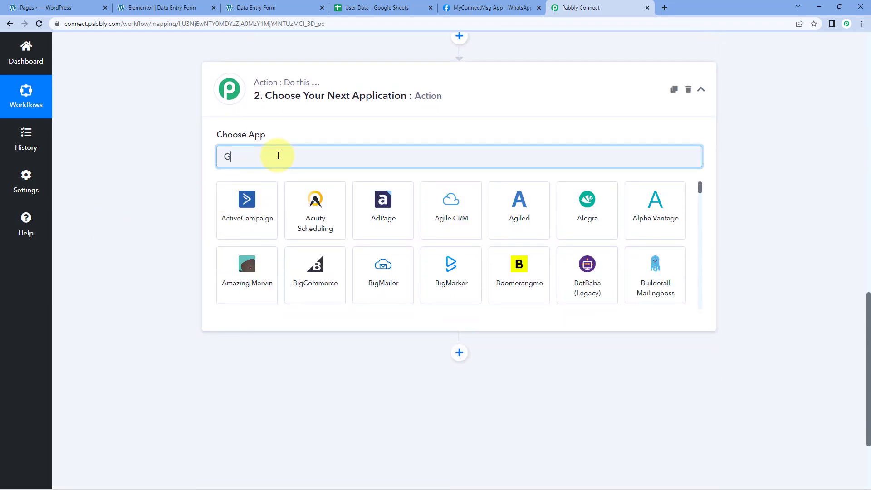
type("oogle sheets")
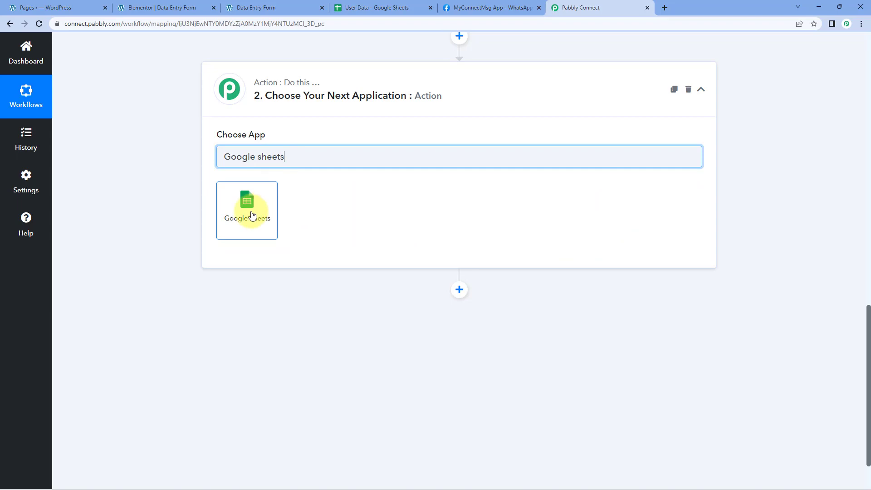
left_click(239, 218)
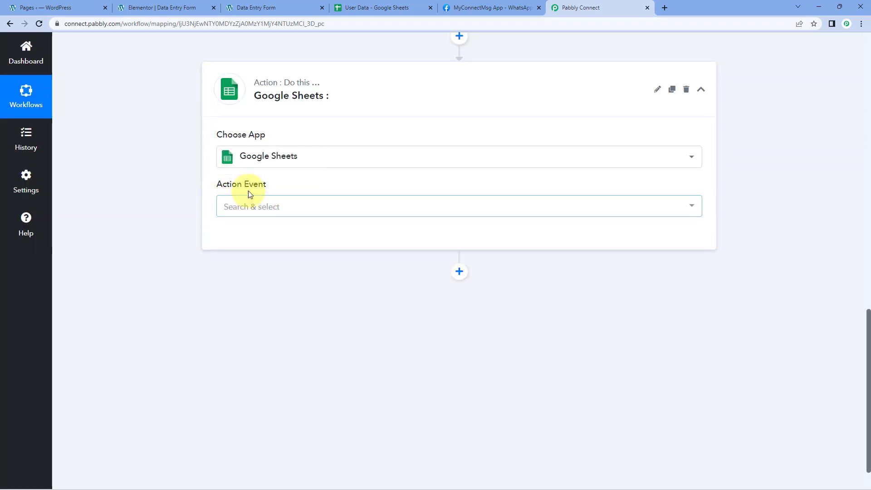
Step: Set the Google Sheets action event to Lookup Spreadsheet Rows
left_click(284, 202)
scroll(160, 212, "down", 1)
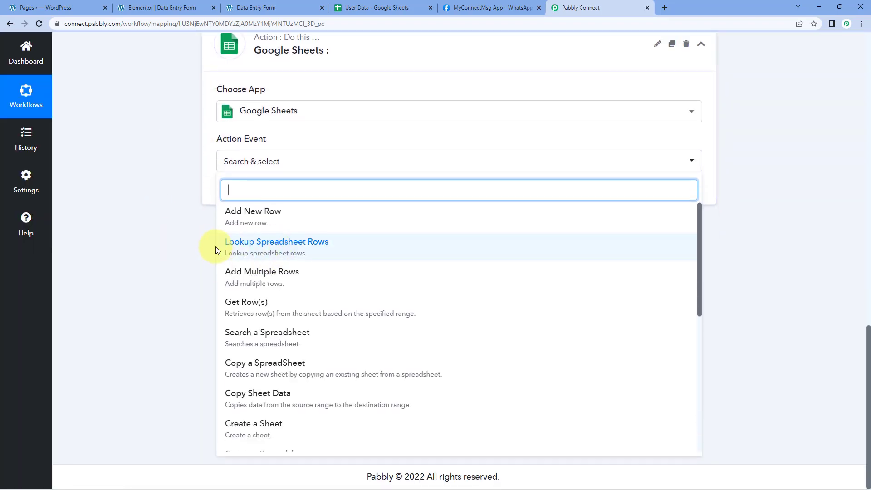
left_click(281, 244)
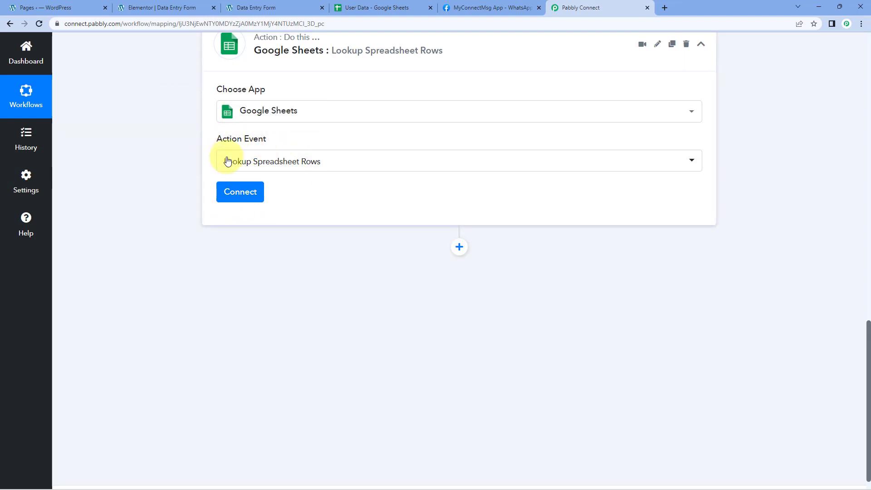
Step: Add a new Google Sheets connection and authorise Pabbly Connect Sheets with the Pabbly Google account
left_click(236, 191)
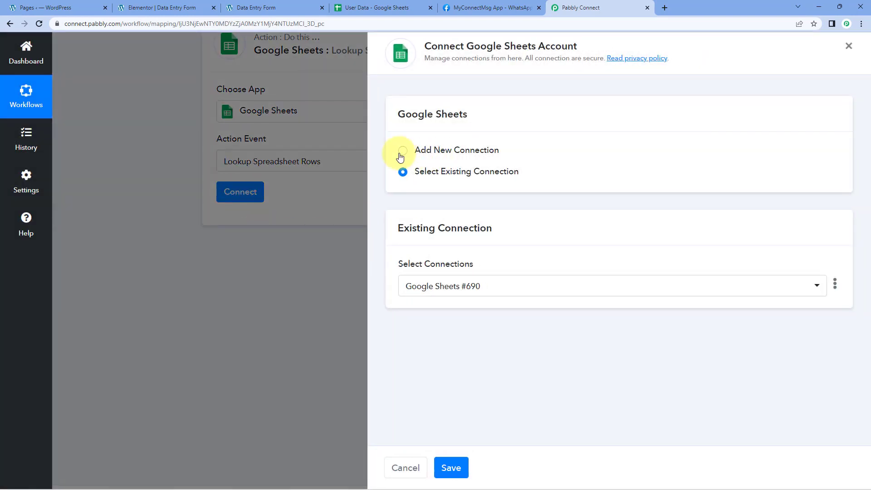
left_click(401, 152)
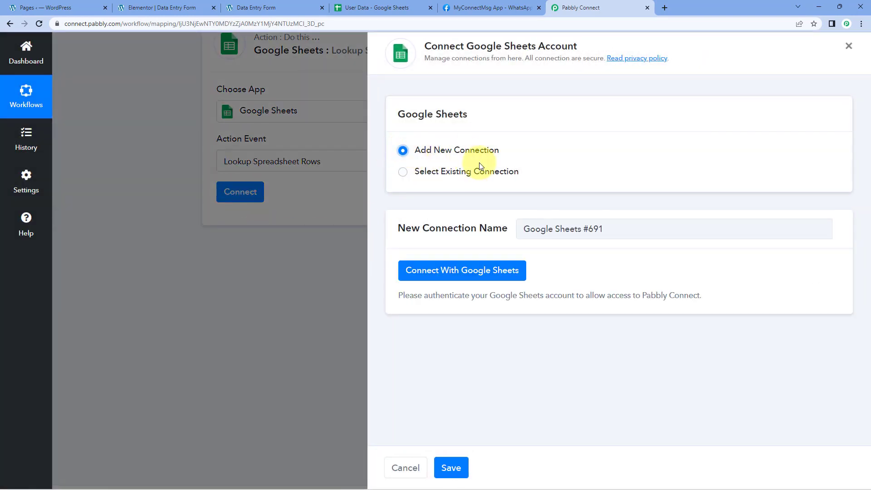
left_click(465, 274)
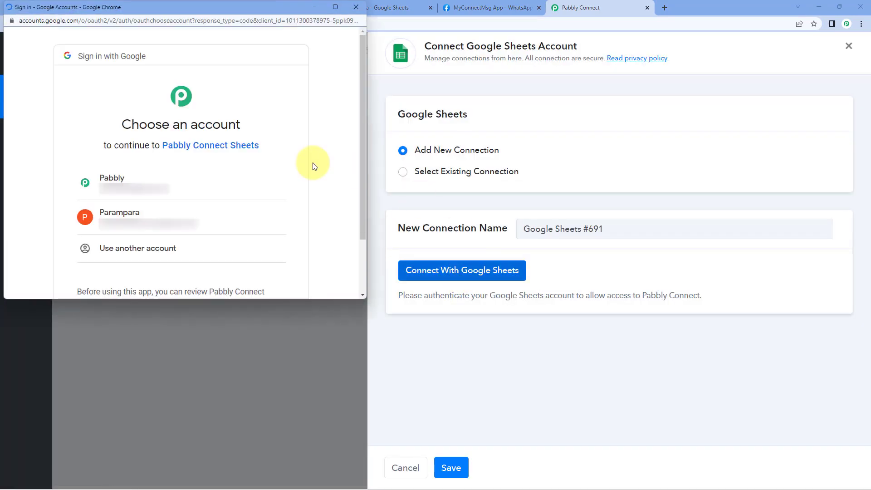
left_click(240, 187)
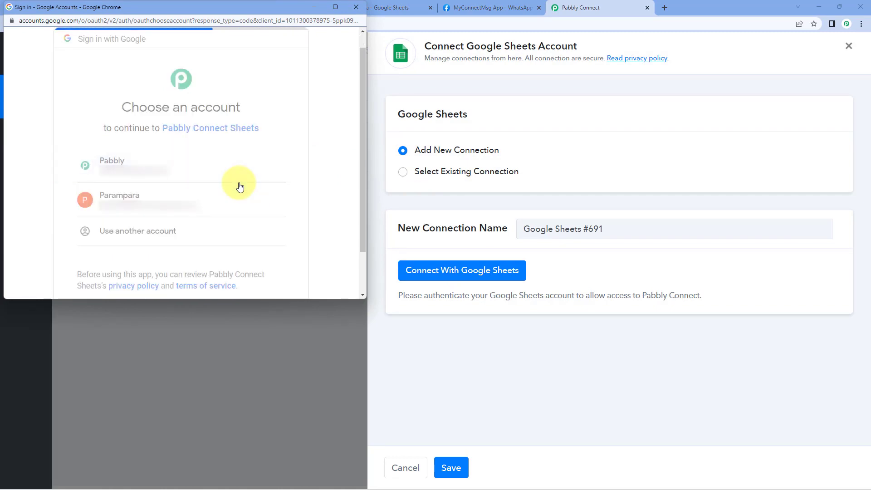
scroll(239, 182, "down", 3)
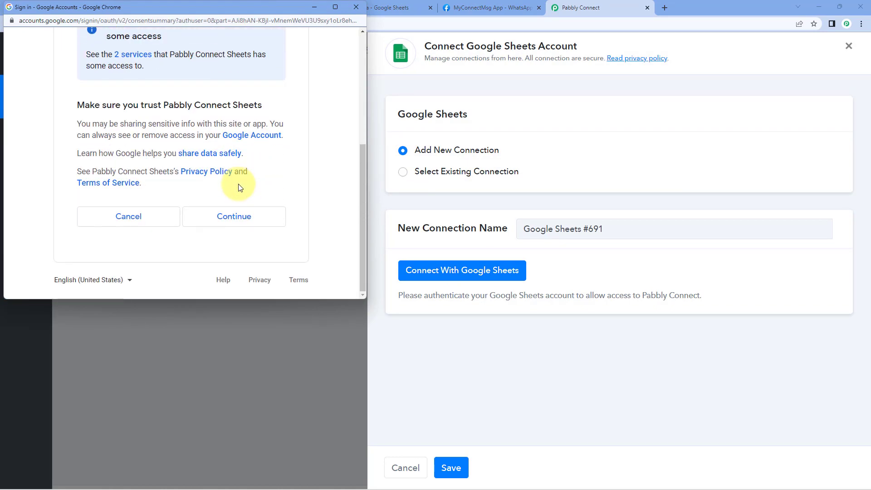
left_click(240, 217)
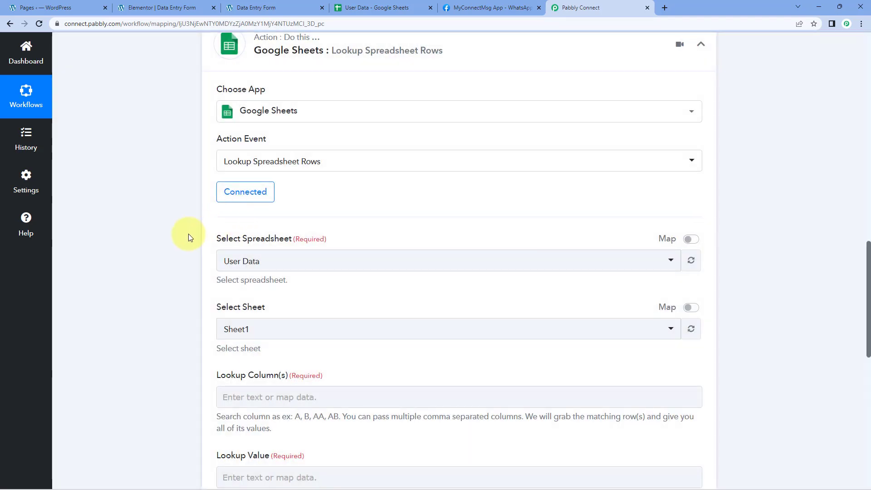
Step: Check the spreadsheet's name in Google Sheets and select User Data as the lookup spreadsheet
scroll(325, 214, "down", 2)
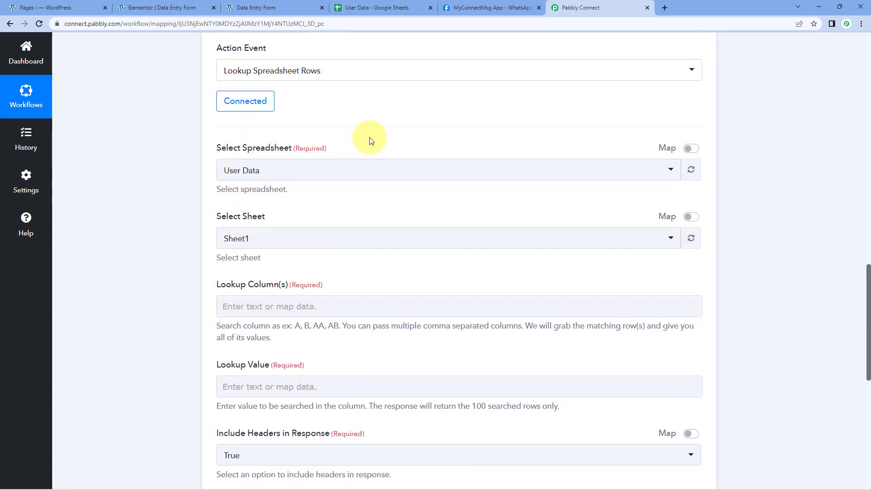
left_click(253, 170)
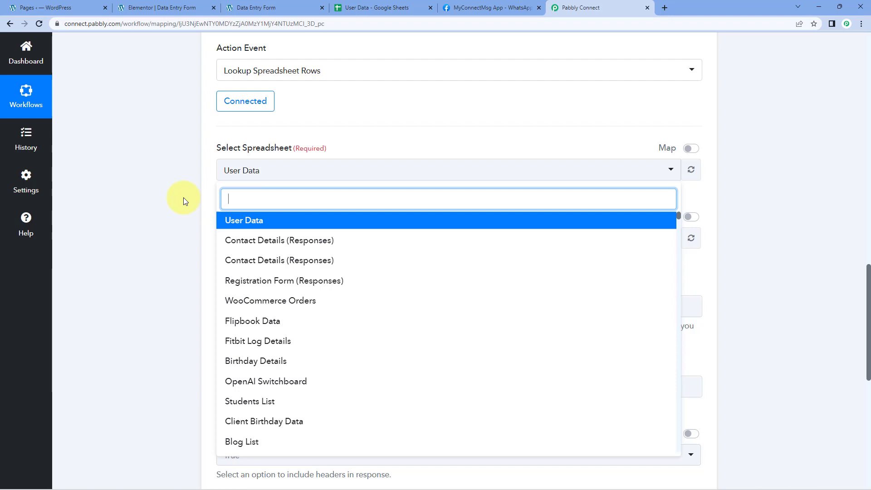
left_click(394, 6)
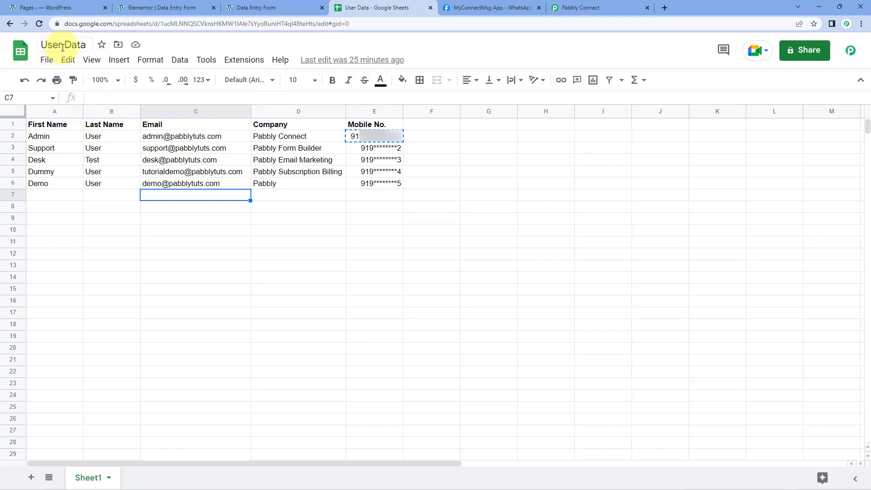
left_click(567, 8)
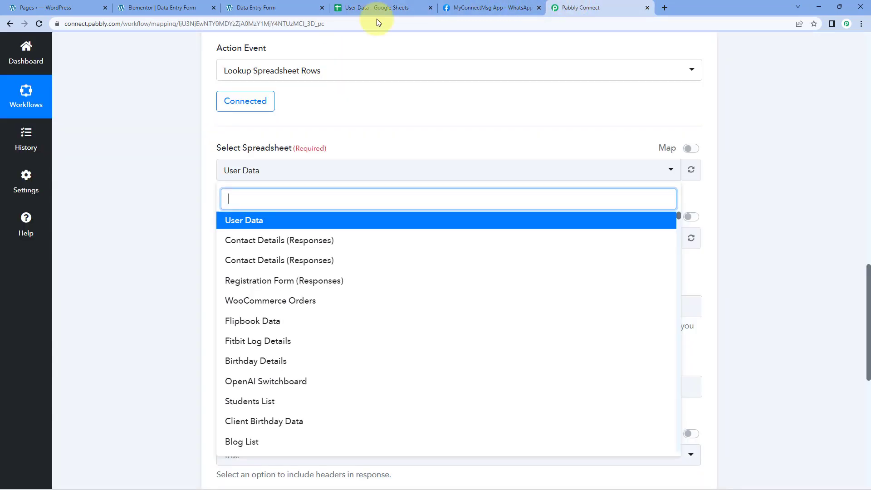
left_click(253, 222)
Step: Check the sheet name in the User Data spreadsheet and select Sheet1 as the sheet to look up
scroll(186, 180, "down", 2)
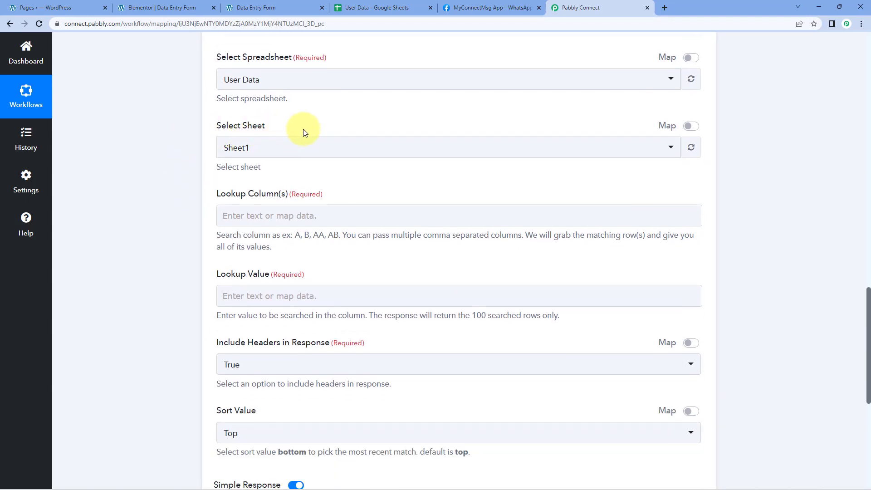
left_click(360, 8)
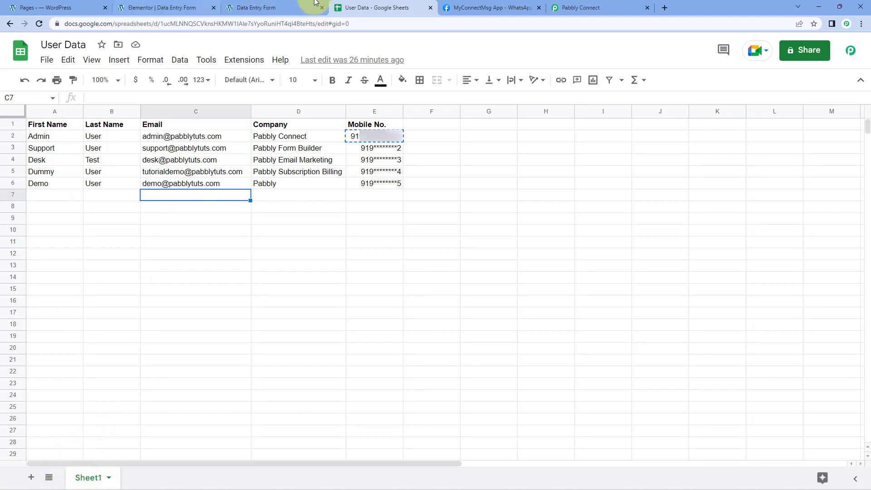
left_click(563, 5)
left_click(282, 150)
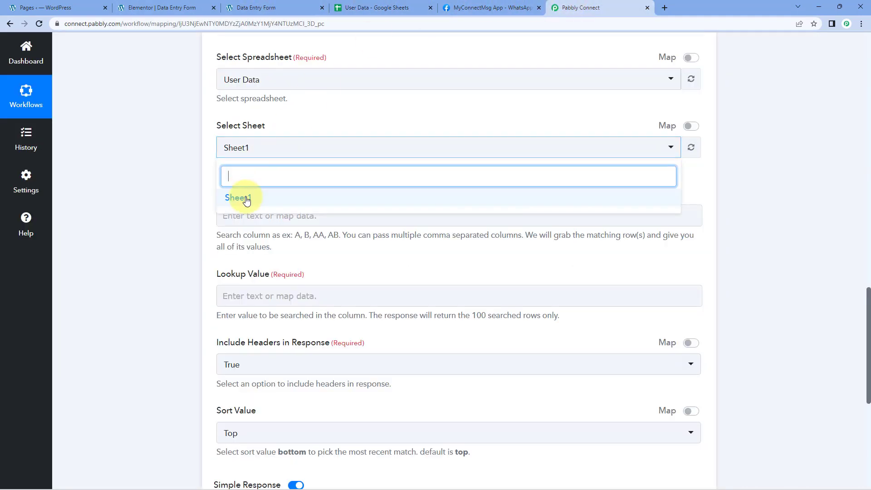
left_click(248, 199)
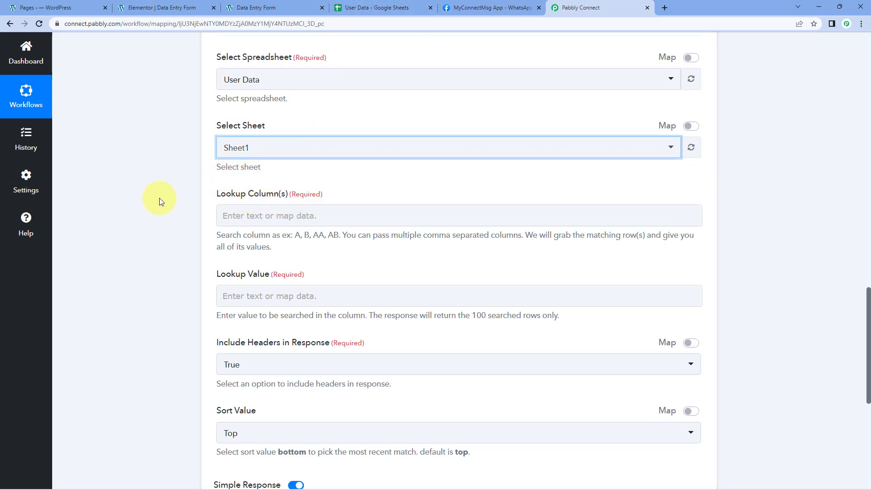
left_click(313, 116)
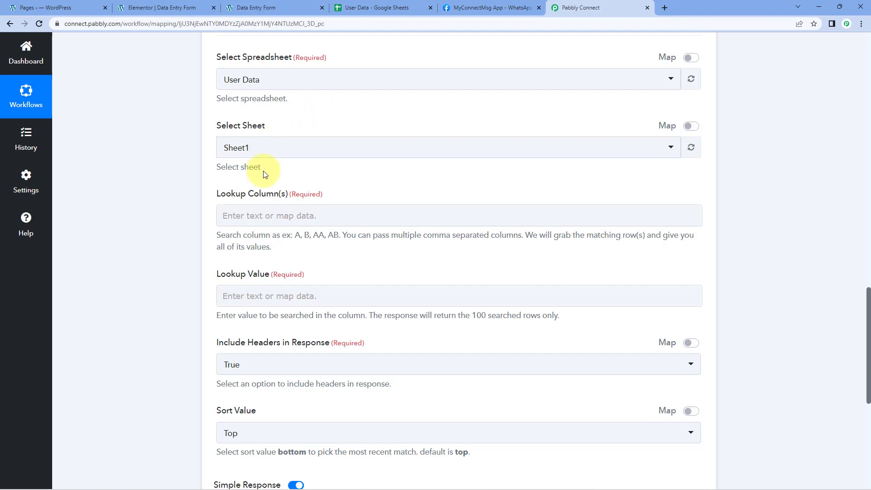
Step: Switch to the User Data spreadsheet and check which column letter holds the Email values for the lookup column
scroll(265, 174, "down", 1)
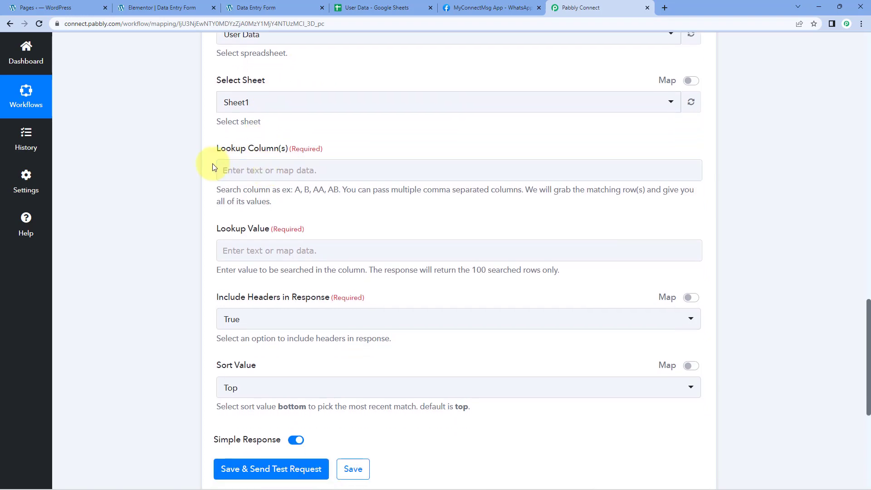
scroll(214, 164, "up", 1)
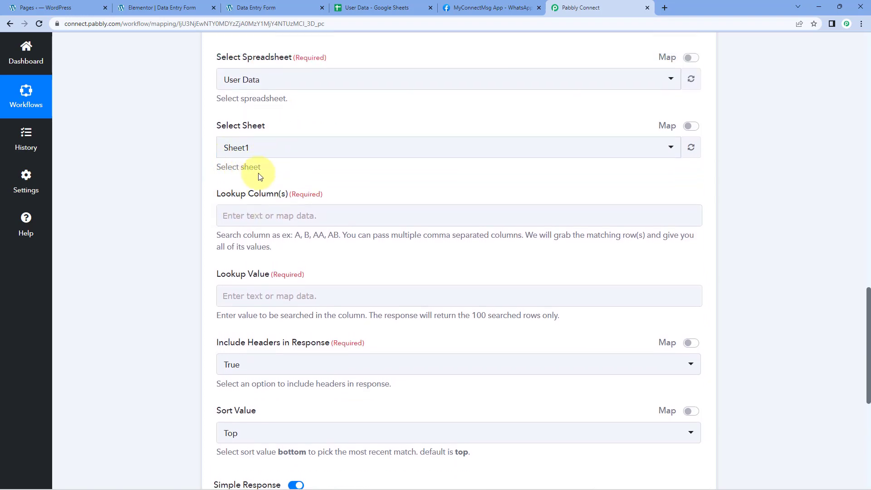
scroll(260, 177, "down", 2)
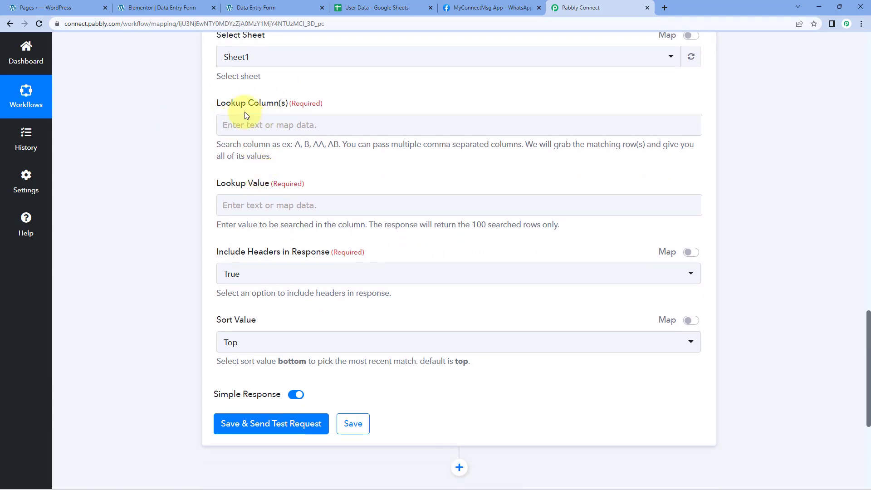
left_click(282, 126)
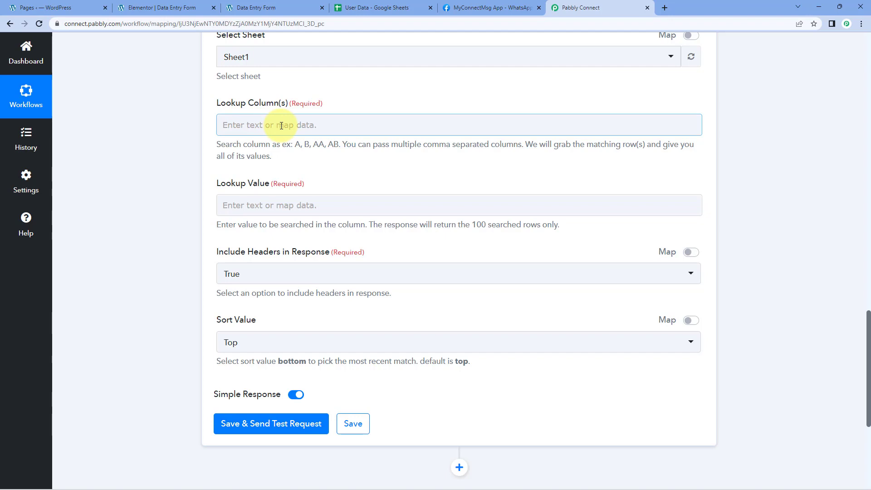
left_click(363, 8)
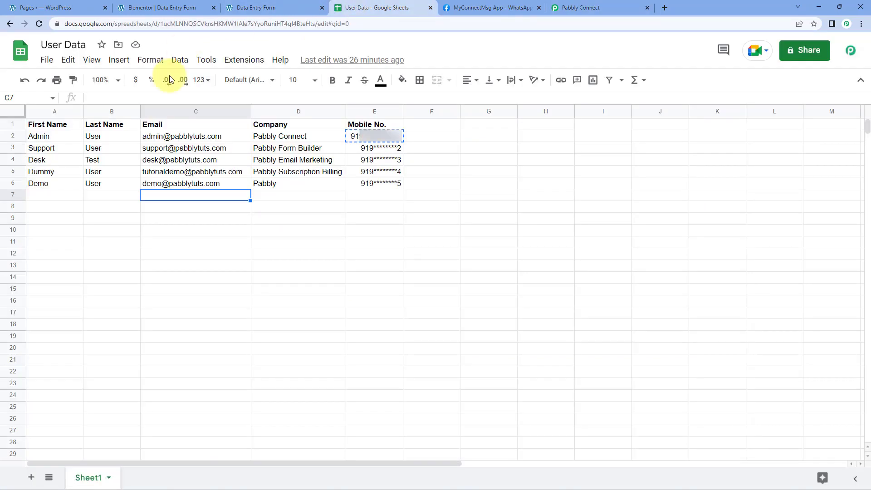
left_click(181, 137)
left_click(195, 111)
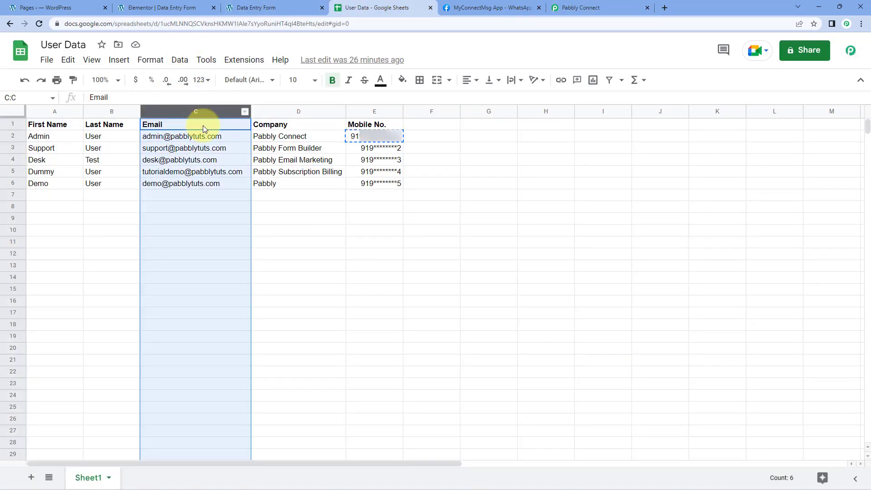
left_click(203, 125)
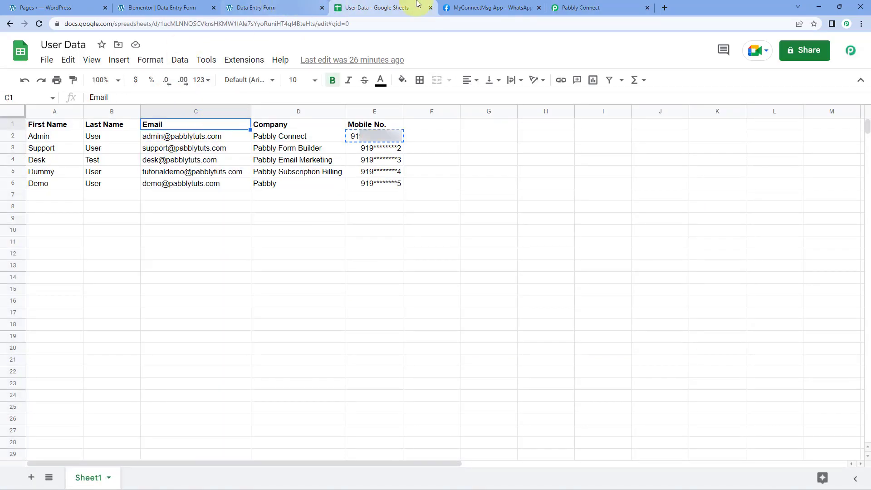
Step: Return to Pabbly Connect and set the Lookup Column of the Google Sheets action to C
left_click(590, 7)
left_click(263, 123)
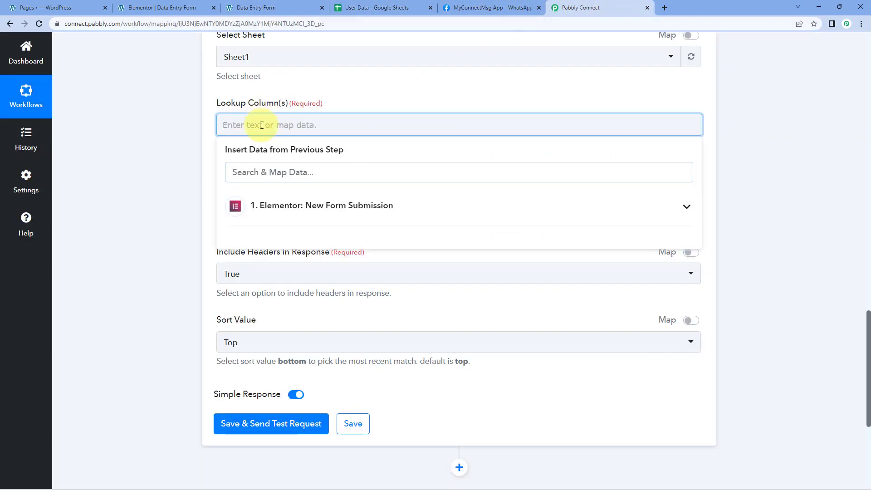
type("C")
left_click(140, 144)
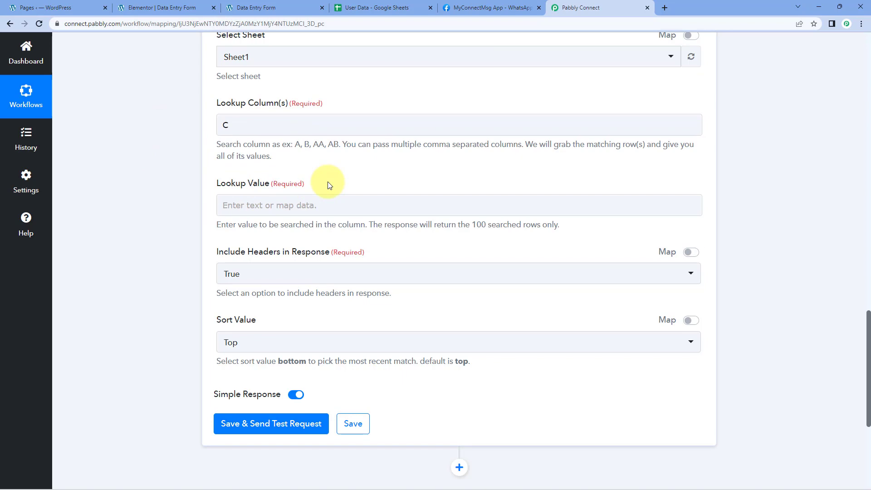
Step: Review the Email value in the captured Elementor response as the value to search for in the lookup
scroll(329, 185, "up", 14)
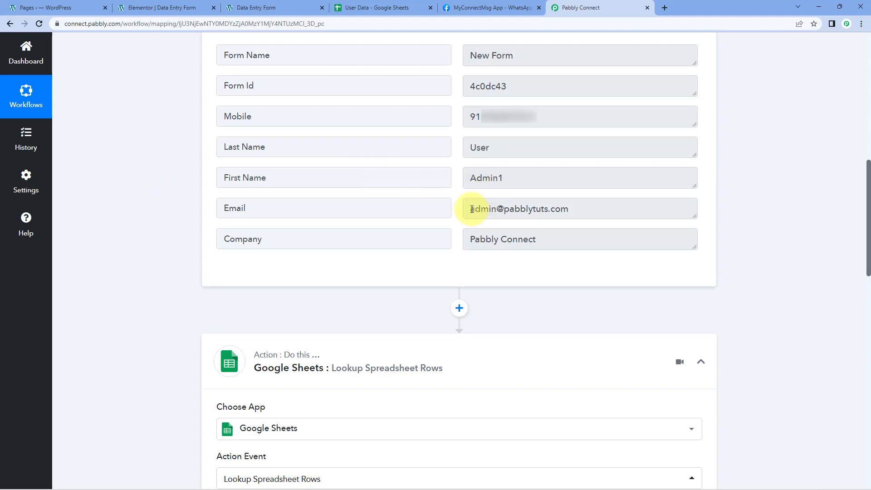
left_click_drag(467, 209, 584, 208)
left_click(586, 209)
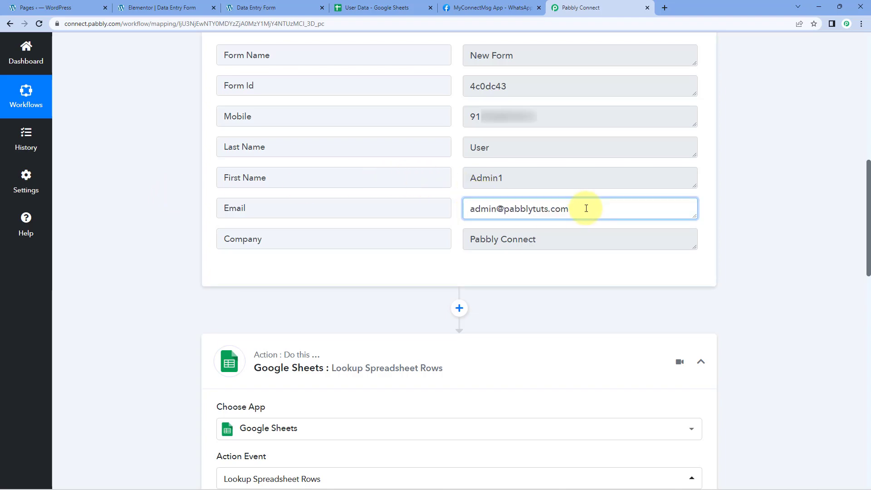
left_click_drag(587, 208, 459, 211)
left_click(457, 212)
left_click(584, 210)
left_click(458, 212)
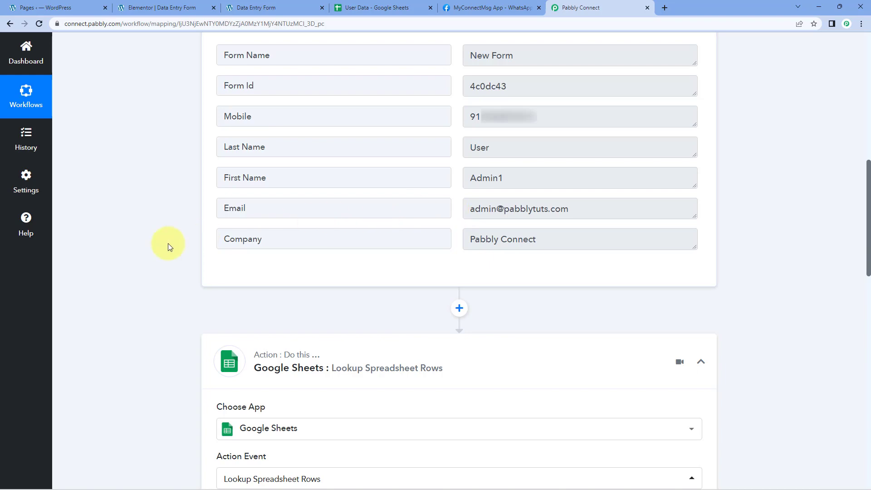
scroll(168, 245, "down", 12)
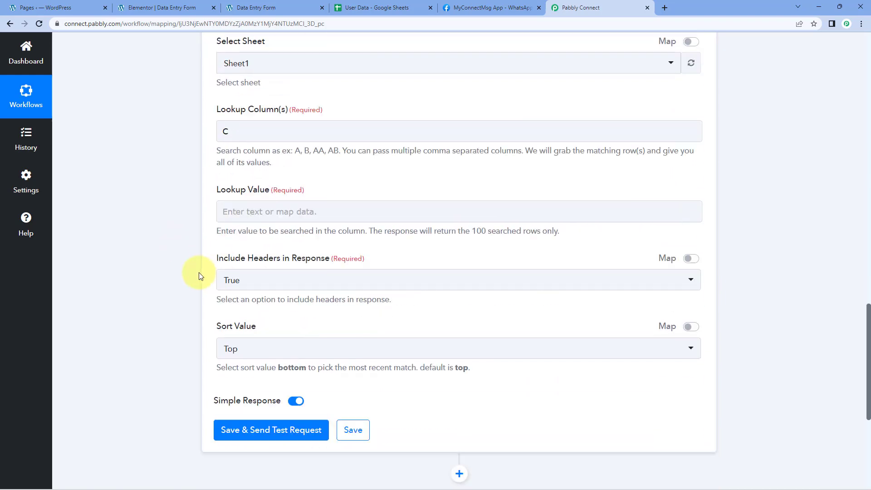
Step: Map the Email field from the Elementor form submission as the Lookup Value of the Google Sheets action
scroll(200, 276, "down", 1)
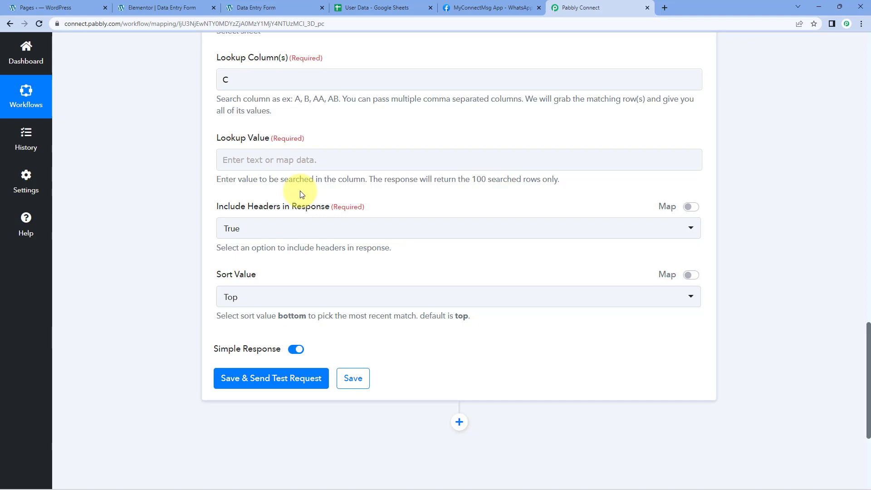
left_click(231, 160)
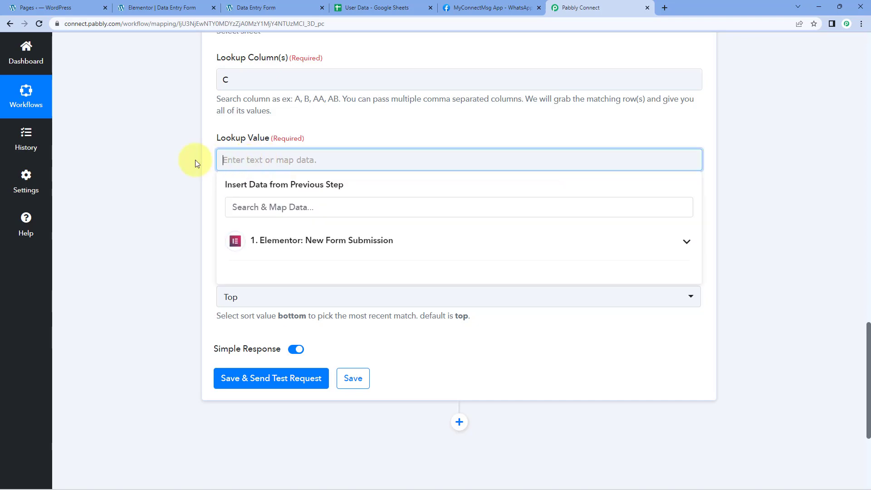
left_click(416, 247)
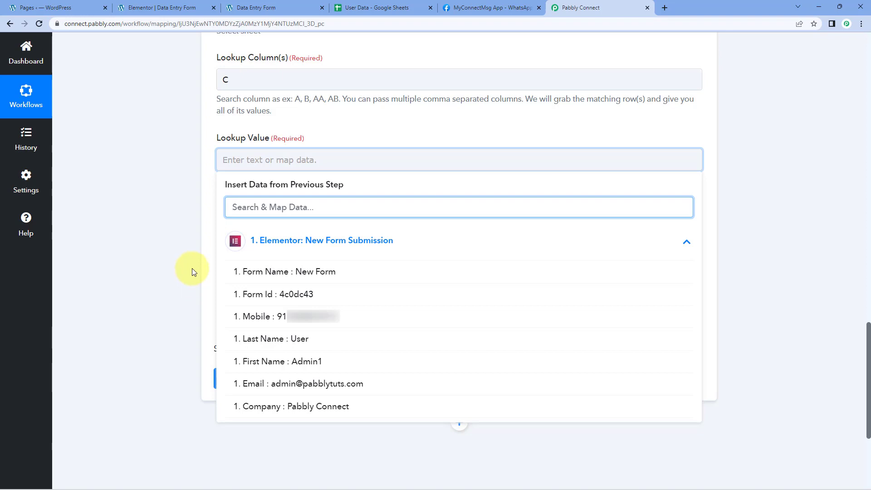
left_click(254, 385)
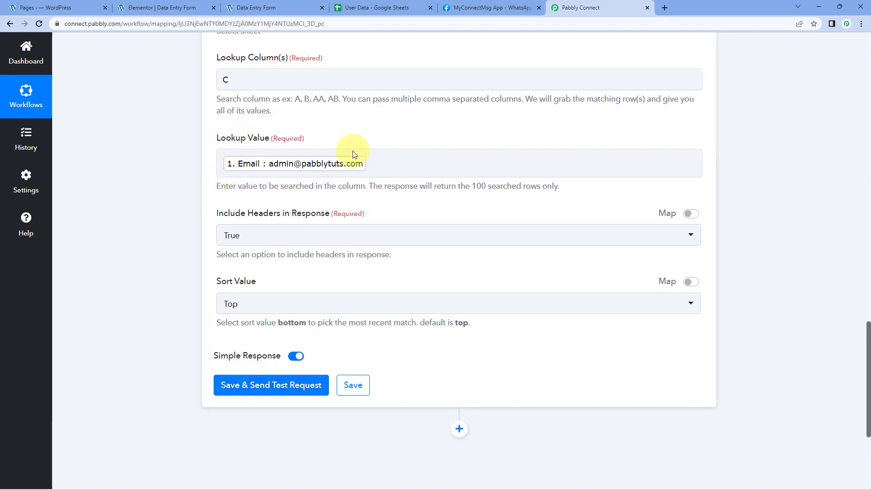
Step: Keep Include Headers in Response at True and Sort Value at Top, and save the lookup with a test request
scroll(146, 169, "up", 2)
scroll(146, 166, "up", 2)
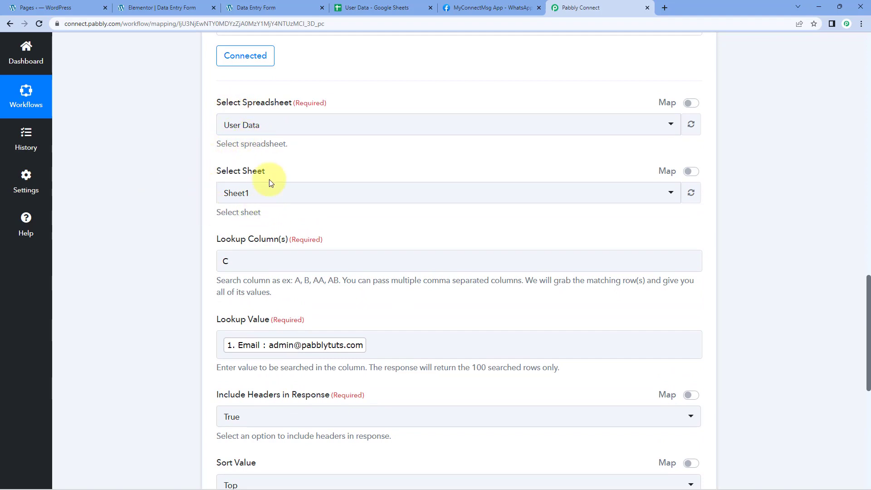
scroll(263, 163, "down", 2)
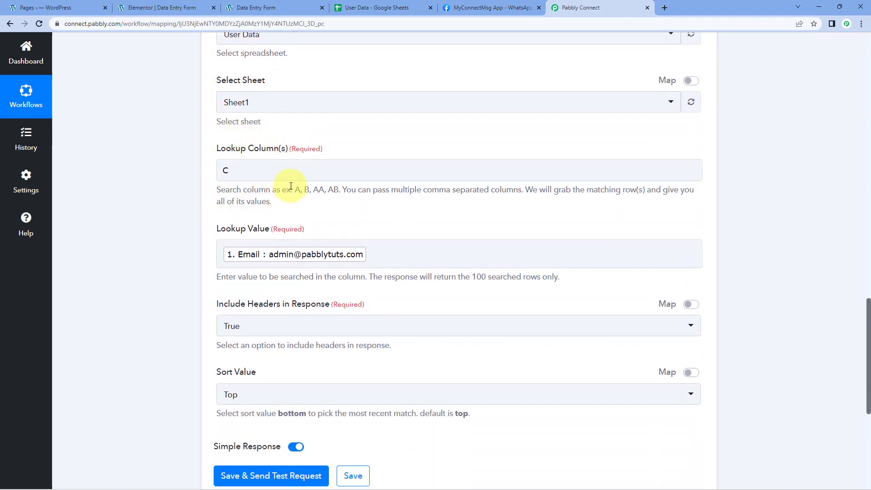
scroll(234, 201, "down", 1)
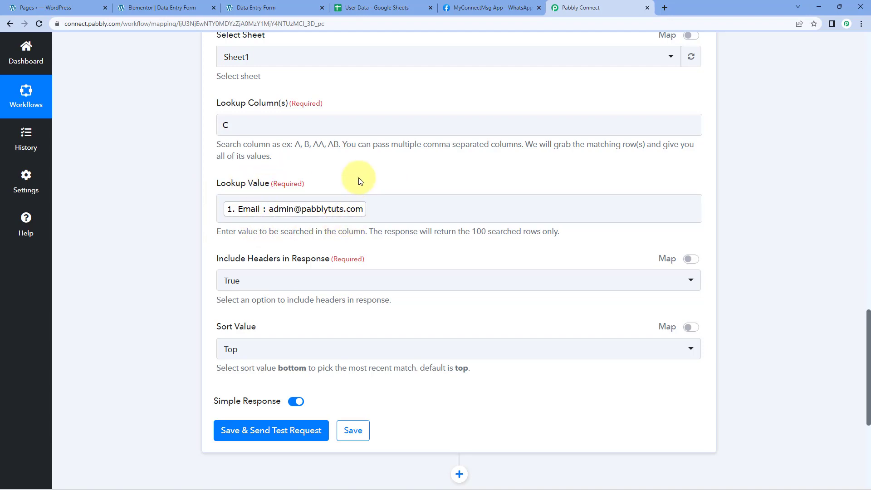
scroll(363, 179, "down", 2)
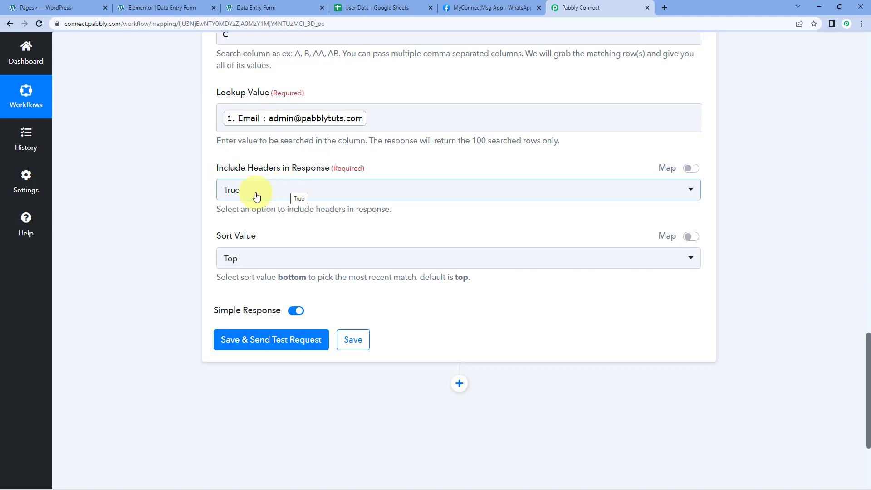
scroll(250, 195, "down", 1)
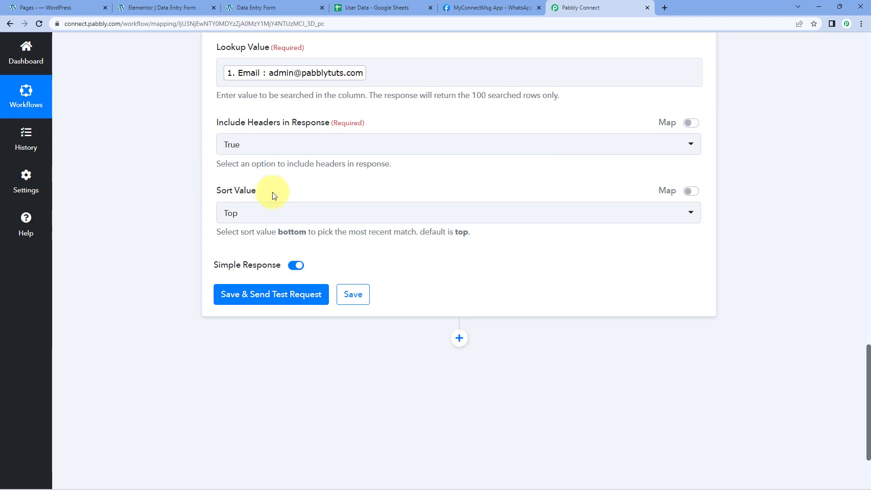
left_click(267, 213)
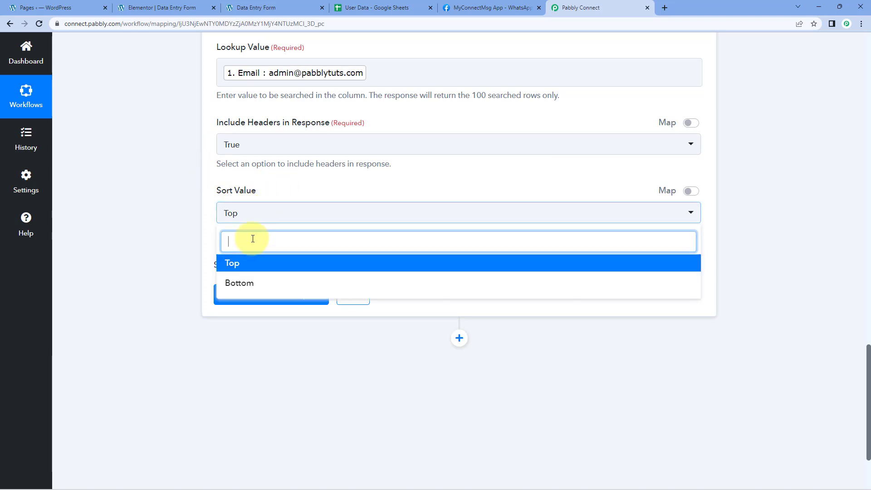
left_click(196, 203)
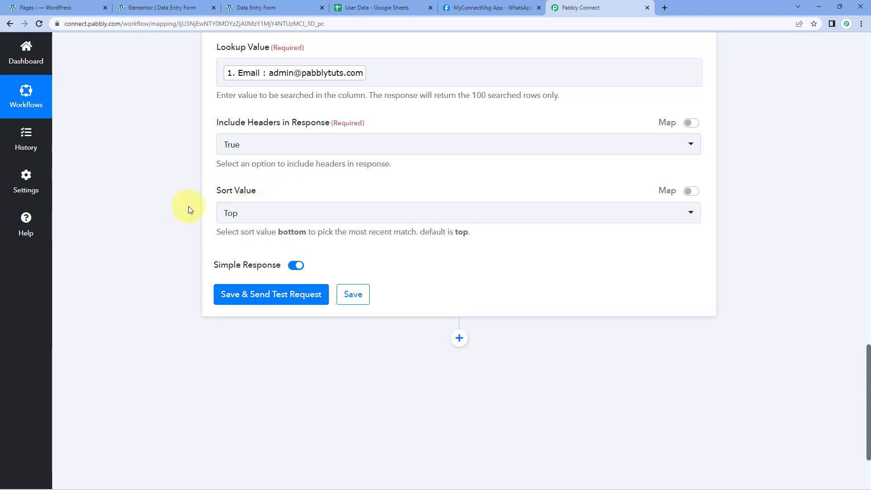
scroll(190, 208, "down", 1)
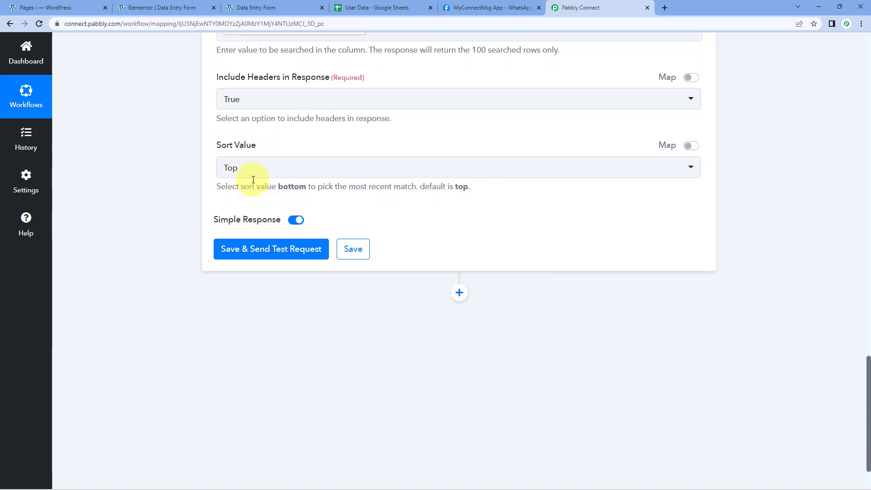
left_click(269, 254)
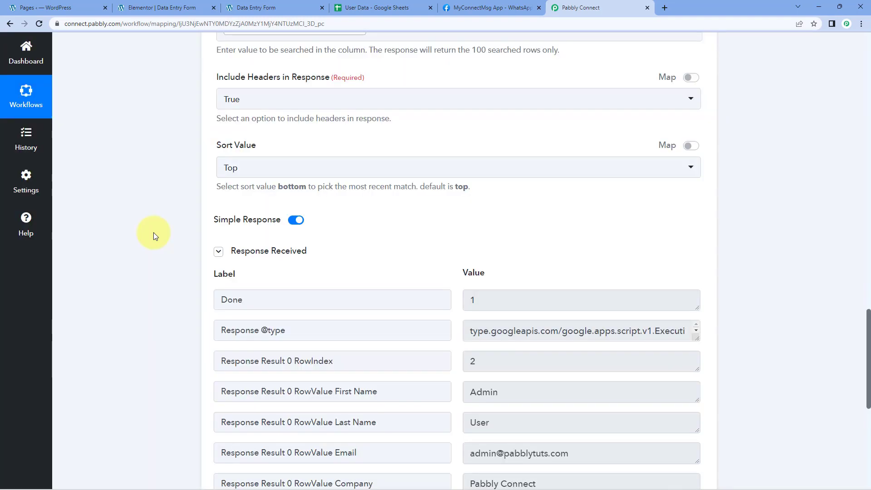
Step: Check the email returned by the lookup, and compare it with row 2 of the User Data spreadsheet
scroll(154, 233, "down", 3)
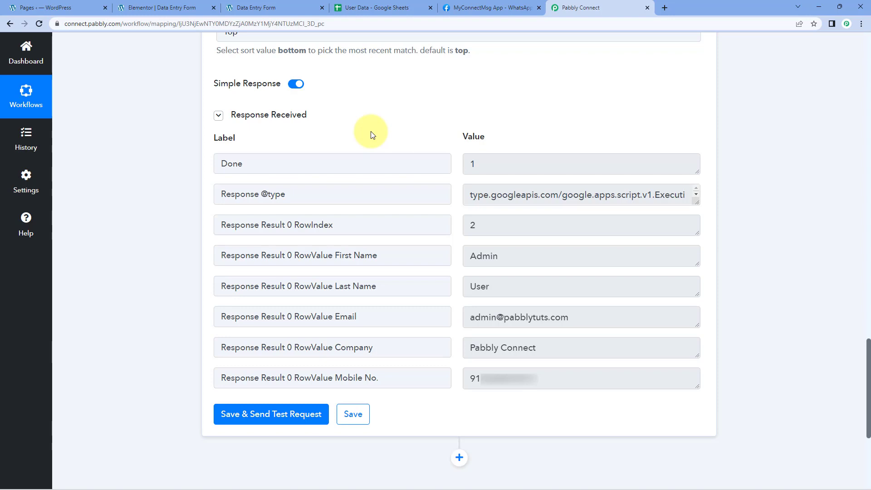
left_click_drag(568, 316, 594, 320)
left_click(457, 301)
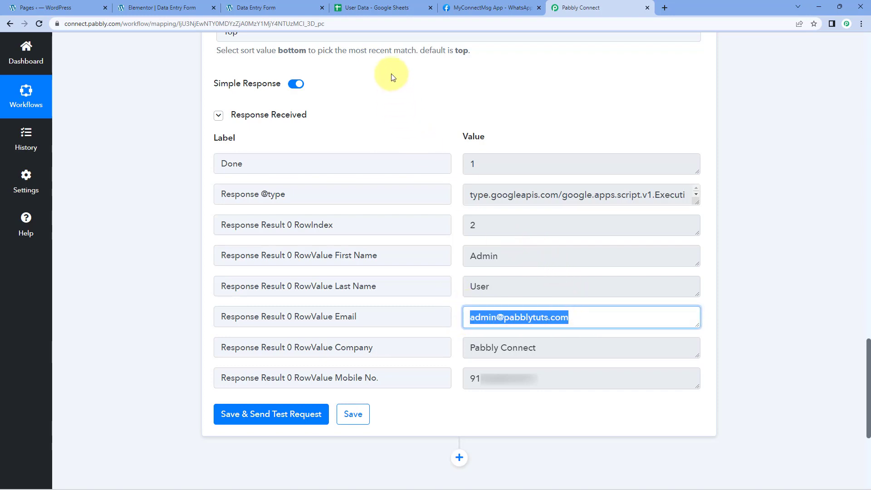
left_click(393, 8)
left_click(212, 139)
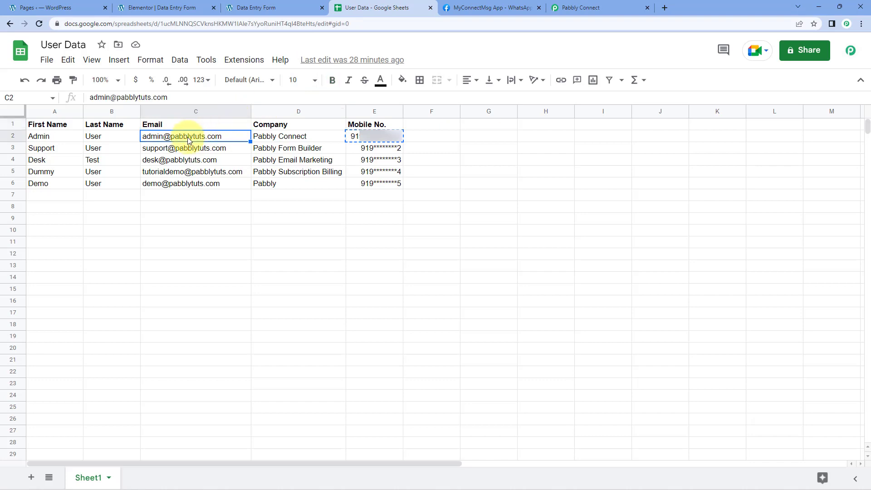
left_click(48, 140)
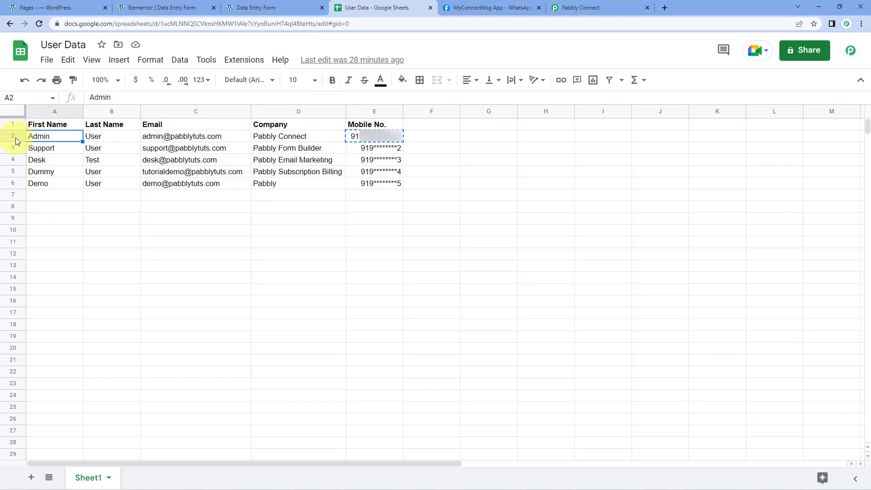
left_click_drag(64, 136, 379, 138)
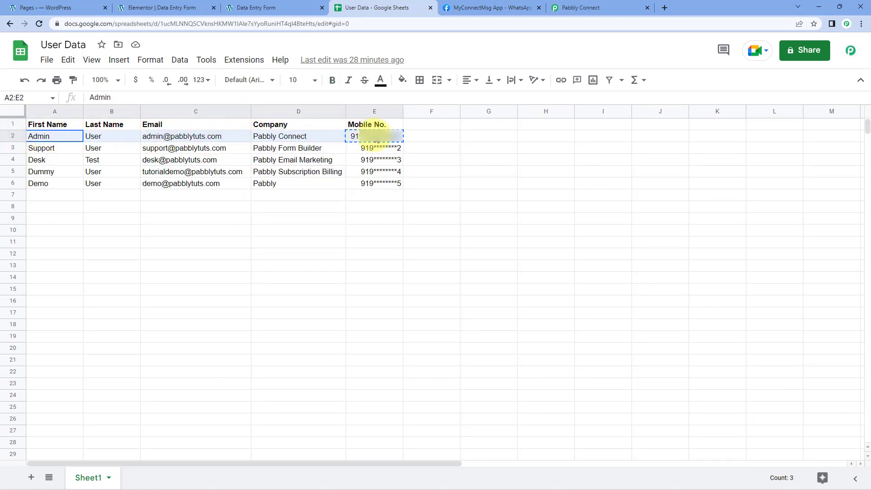
left_click(68, 139)
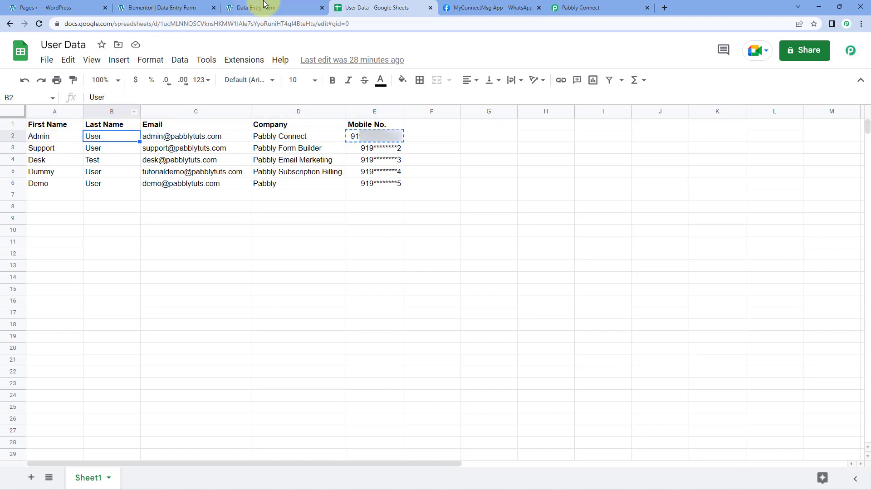
Step: Return to Pabbly Connect and compare the returned name, email, company and mobile values with the spreadsheet row
left_click(588, 7)
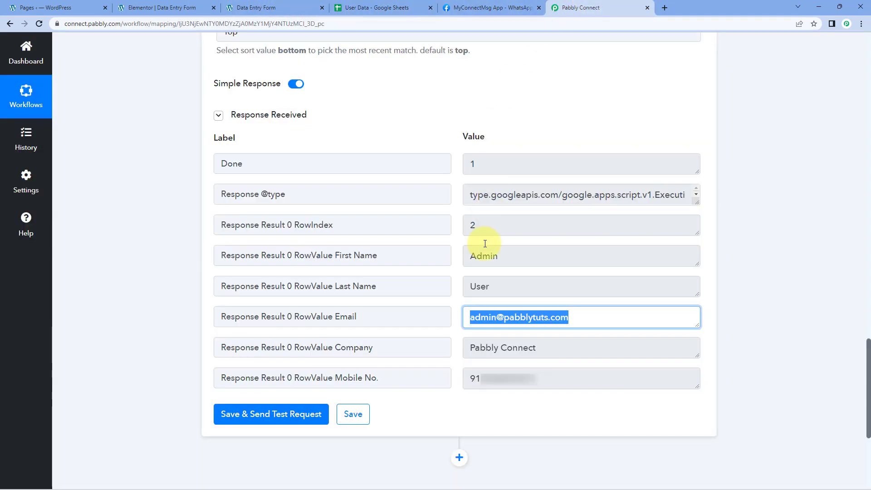
left_click(507, 262)
left_click(515, 286)
left_click(463, 319)
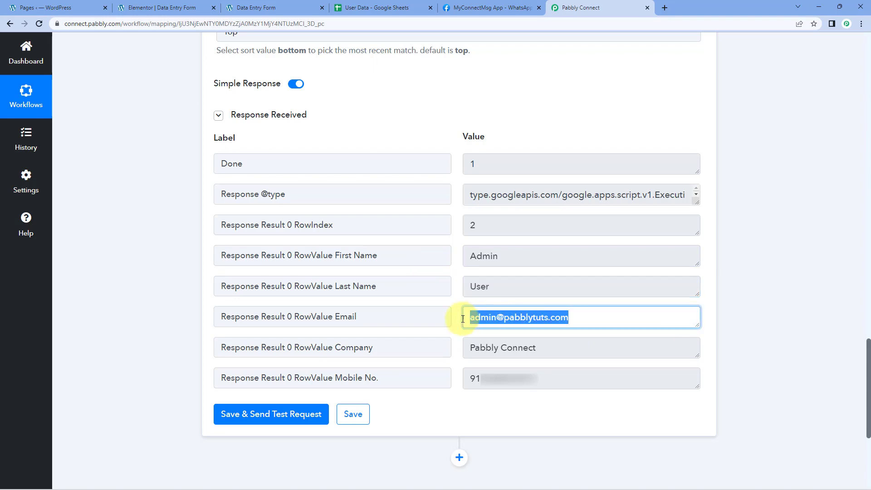
left_click(502, 345)
left_click(366, 9)
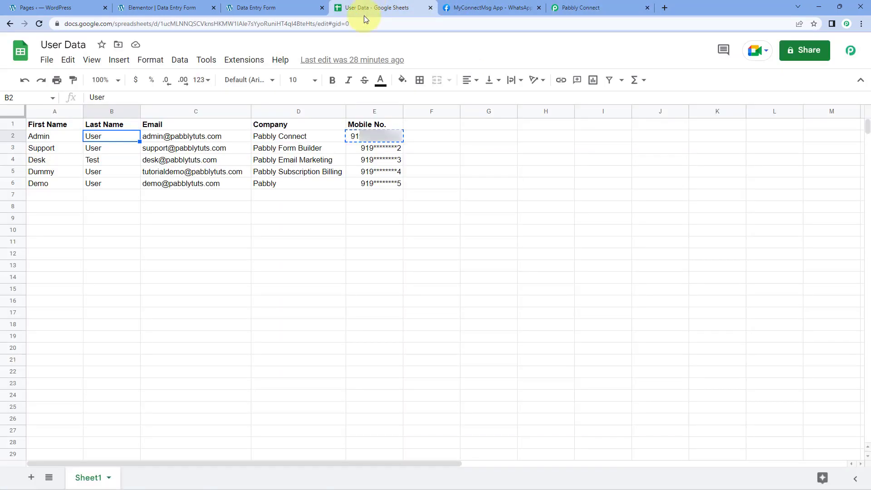
left_click(303, 135)
left_click(585, 9)
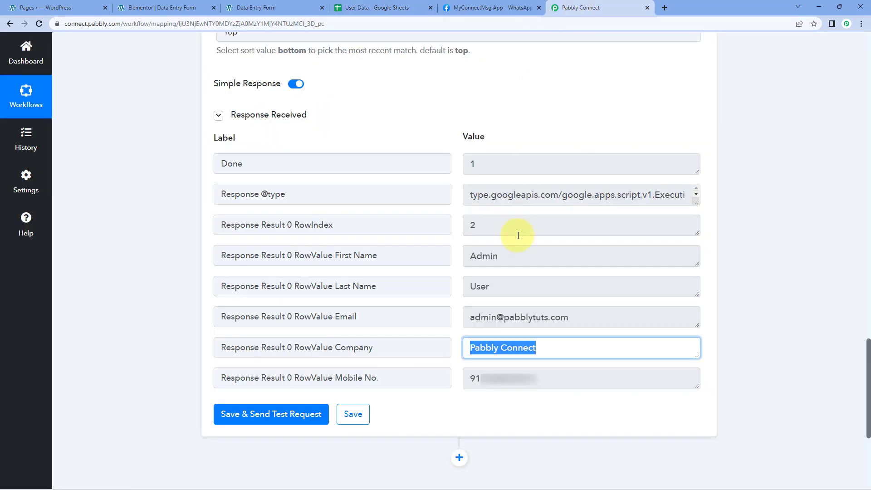
left_click(467, 376)
left_click(456, 272)
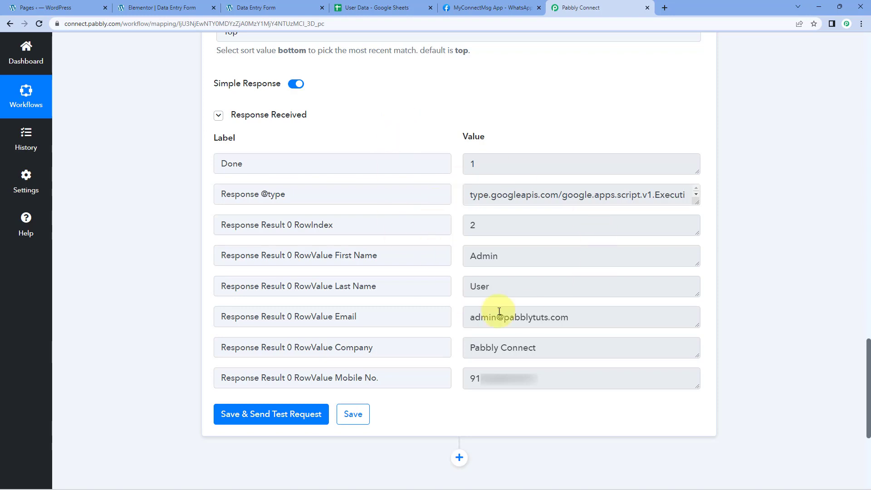
Step: Add a Filter by Pabbly action after the Google Sheets lookup
scroll(443, 116, "up", 14)
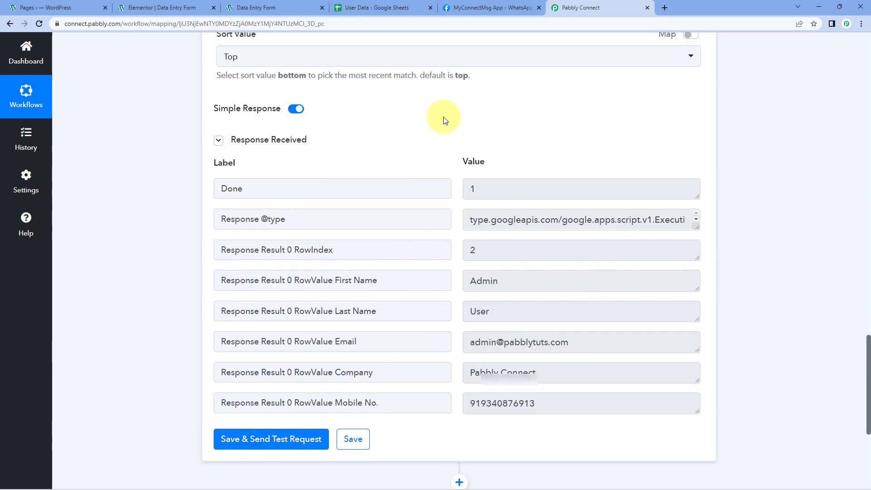
scroll(439, 140, "up", 8)
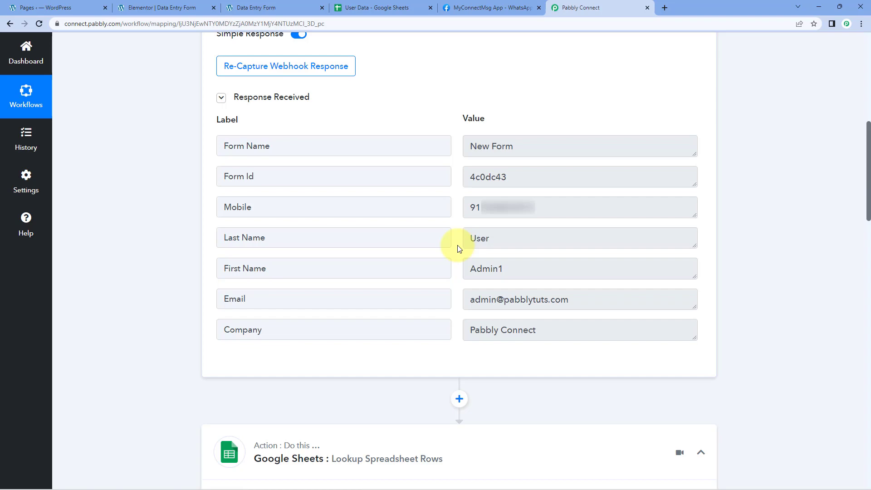
scroll(181, 232, "down", 15)
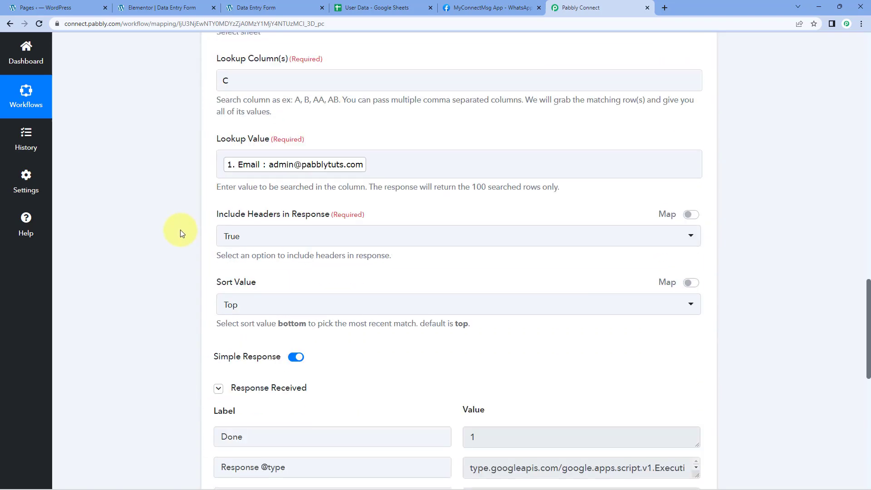
scroll(181, 230, "down", 10)
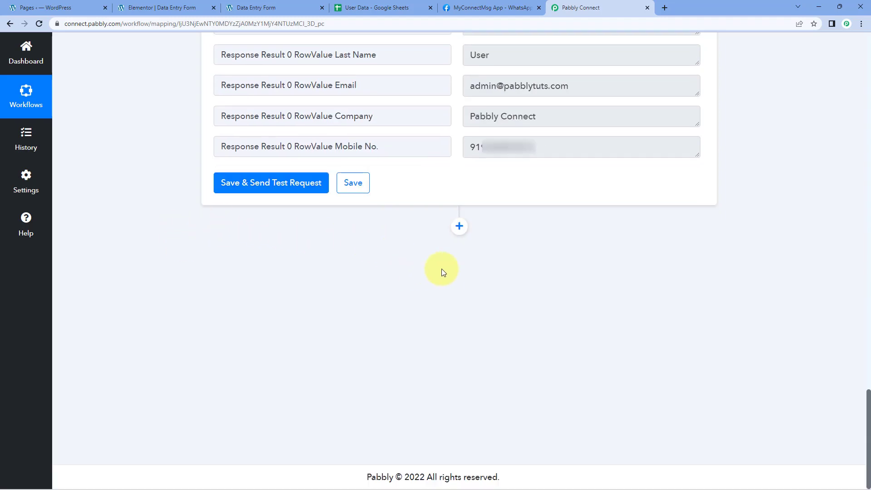
left_click(459, 226)
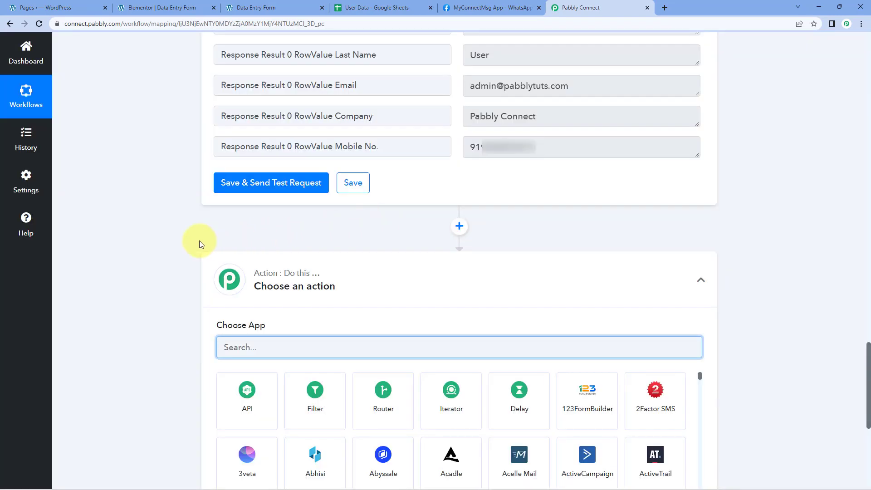
scroll(198, 240, "down", 4)
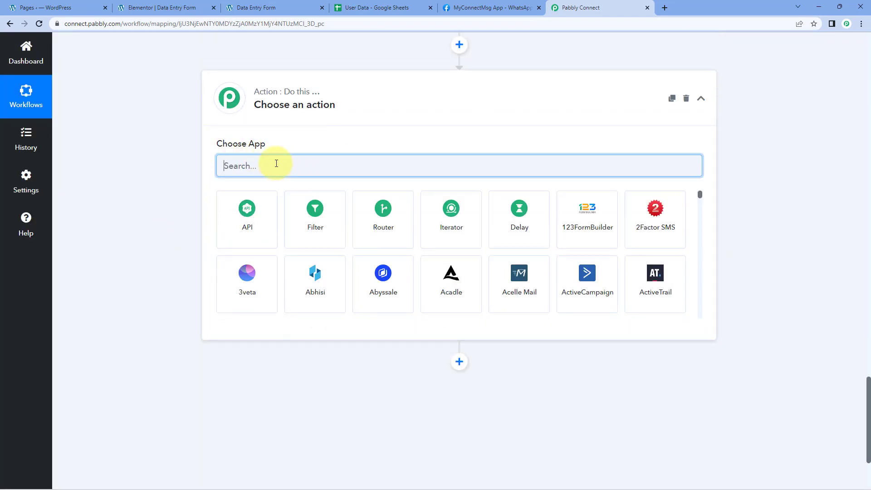
left_click(331, 225)
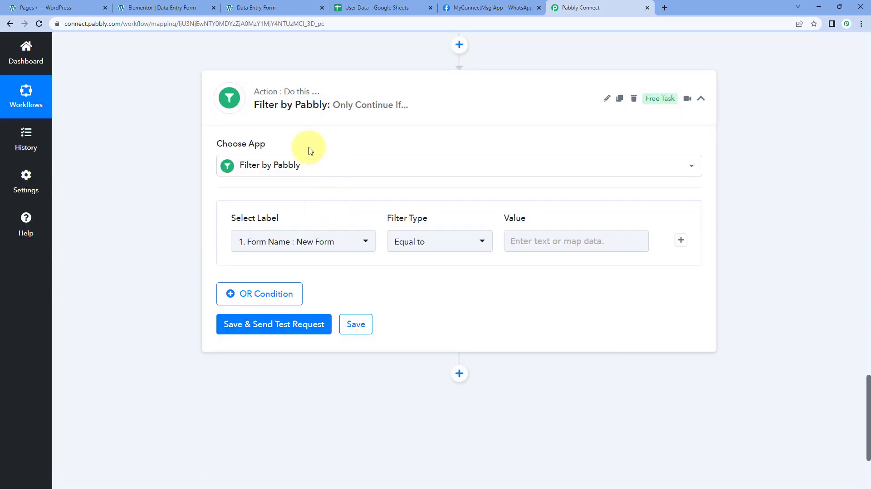
Step: Set the filter condition's label to the RowValue First Name returned by the Google Sheets lookup
scroll(174, 189, "down", 2)
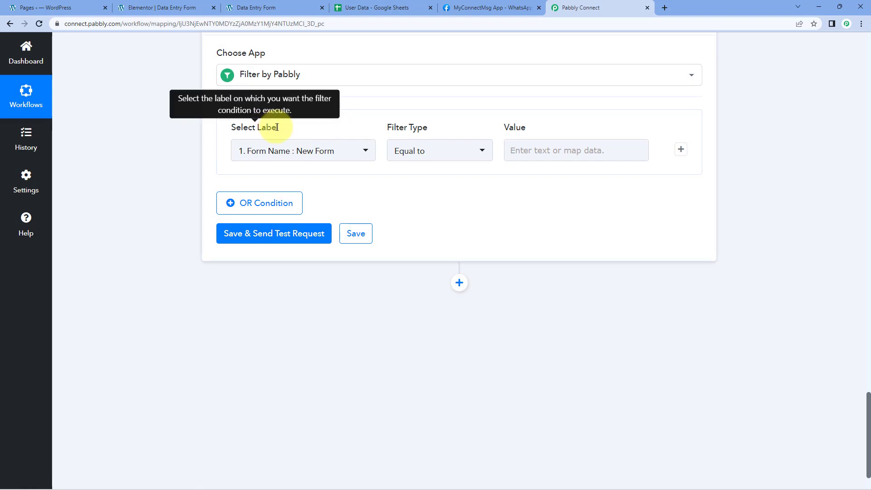
left_click(362, 151)
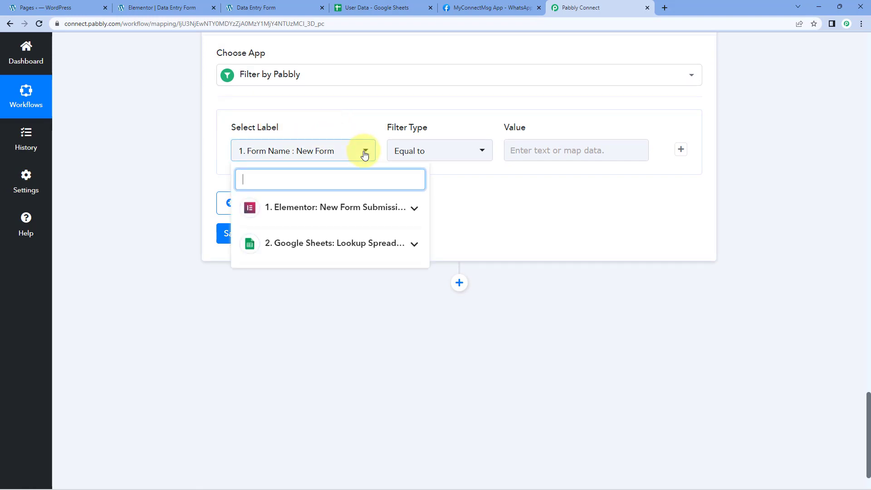
left_click(415, 214)
left_click(415, 213)
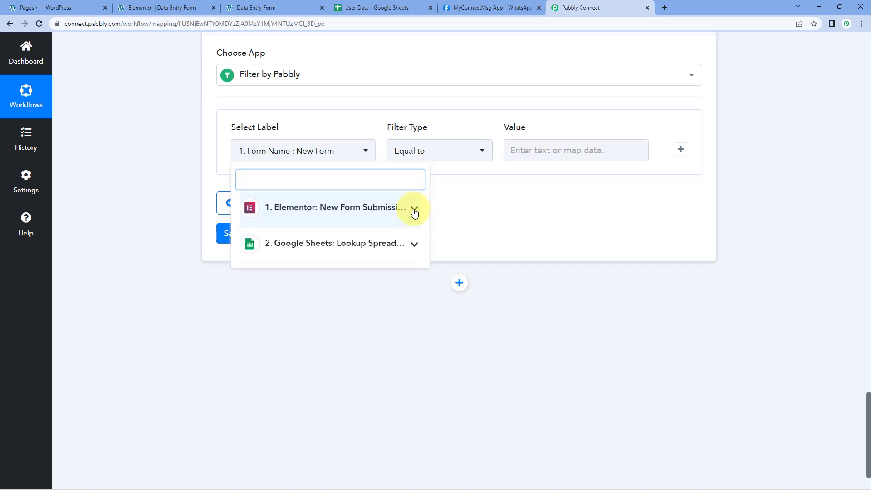
left_click(412, 244)
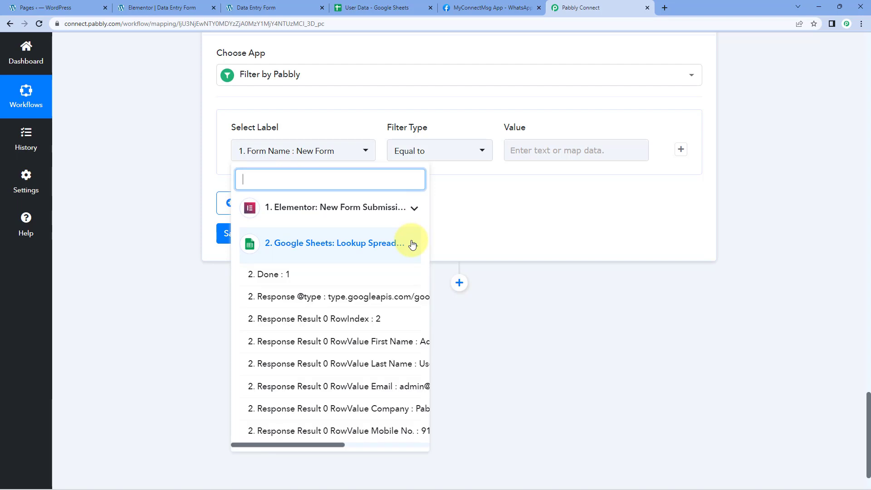
left_click(413, 244)
left_click(413, 244)
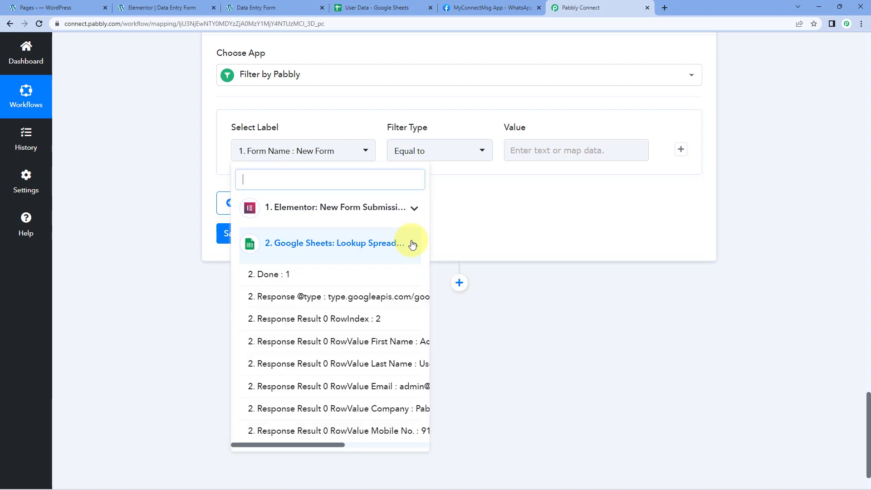
left_click(372, 346)
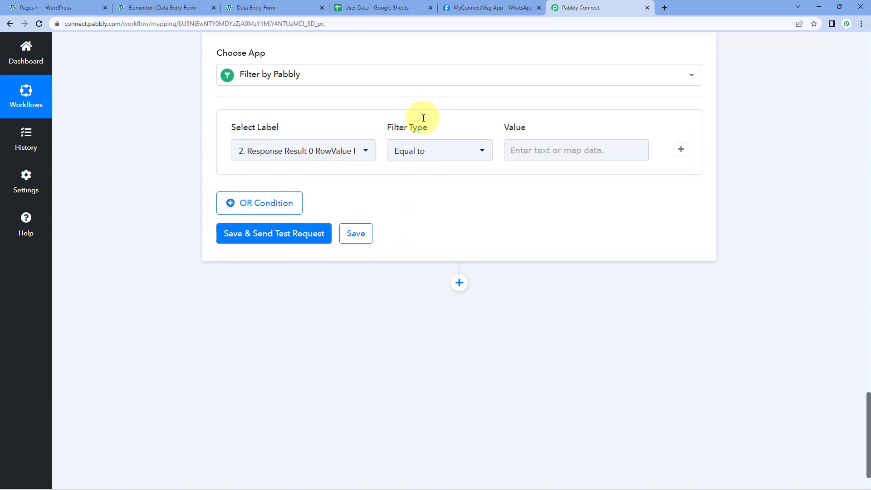
Step: Set the filter type to Does not equal to, and map the First Name from the Elementor form submission as the value
left_click(470, 149)
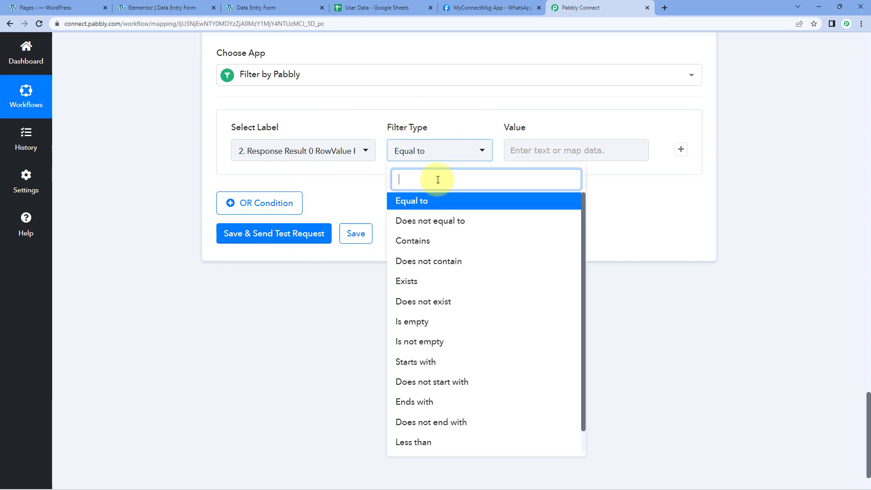
left_click(425, 222)
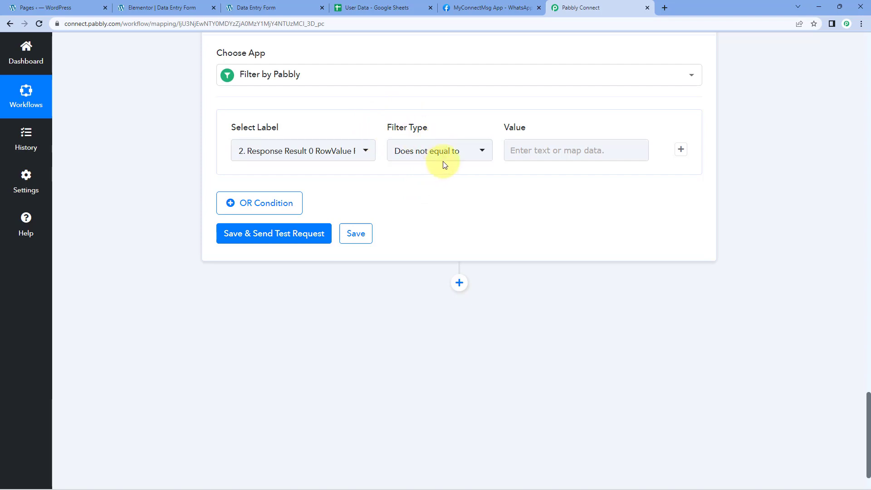
left_click(528, 149)
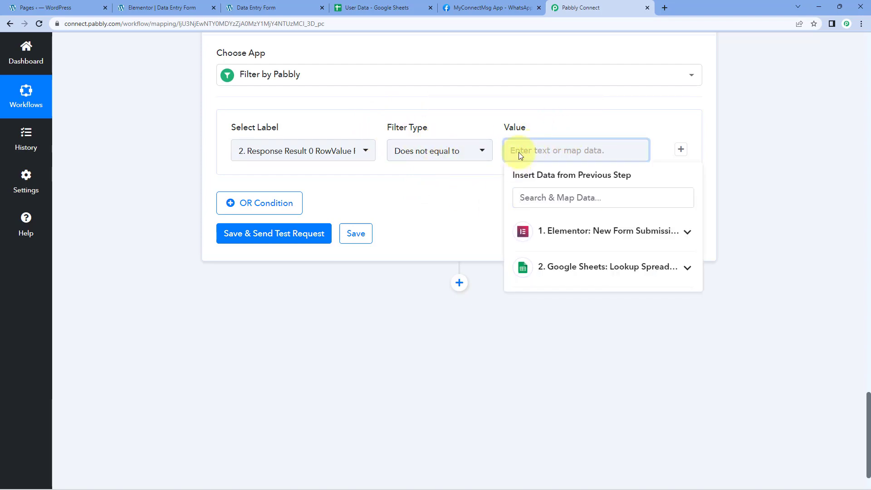
left_click(576, 232)
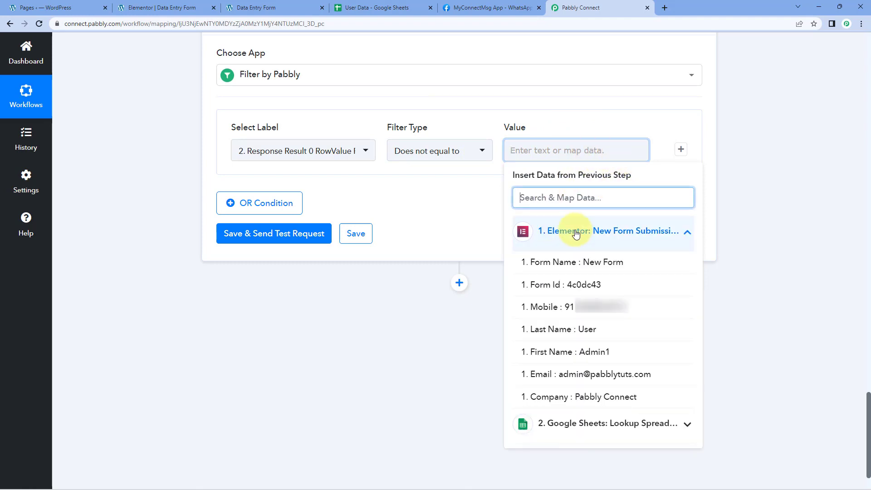
left_click(530, 150)
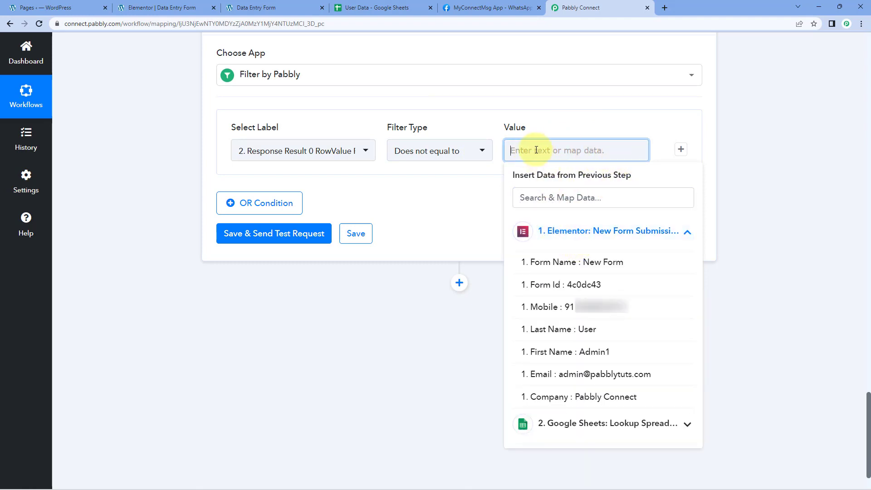
left_click(568, 232)
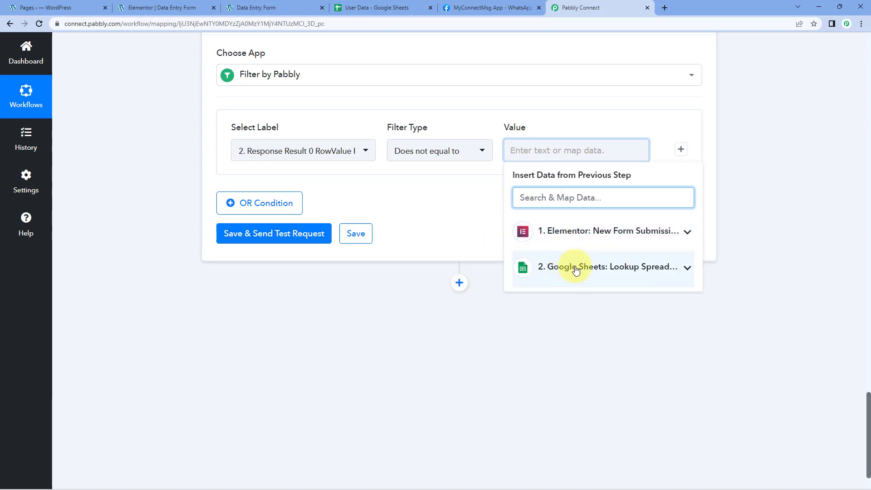
left_click(597, 234)
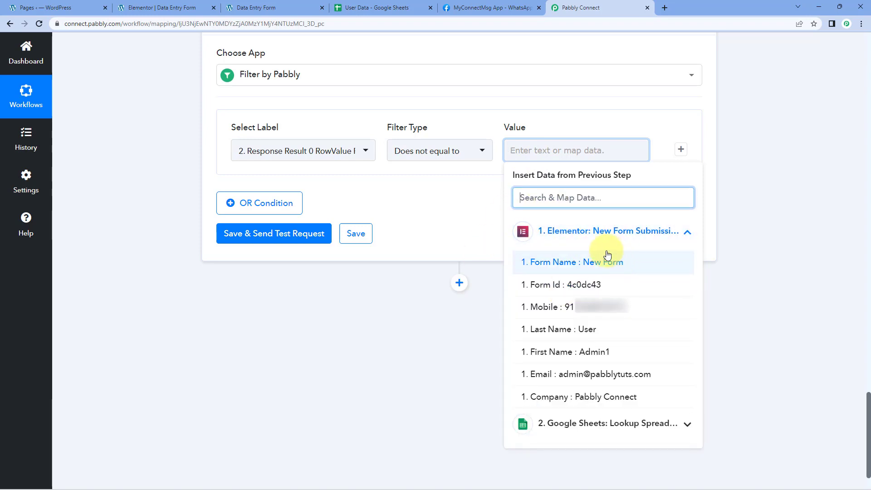
left_click(579, 353)
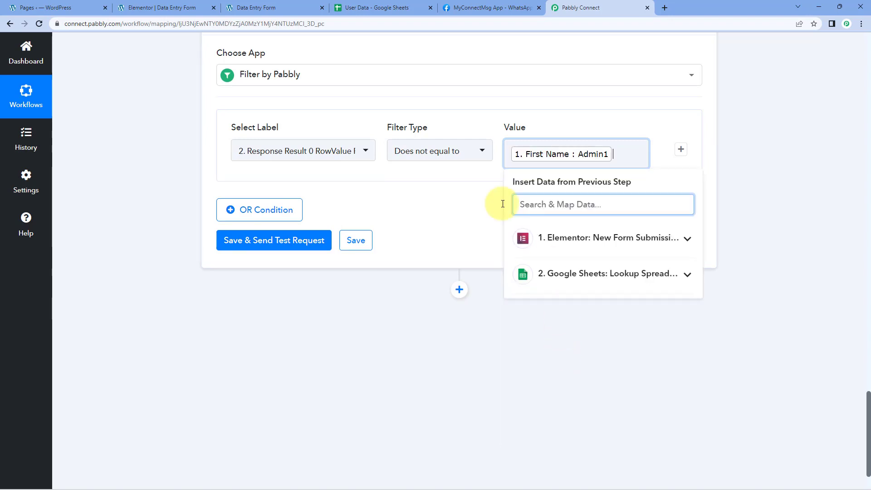
left_click(469, 200)
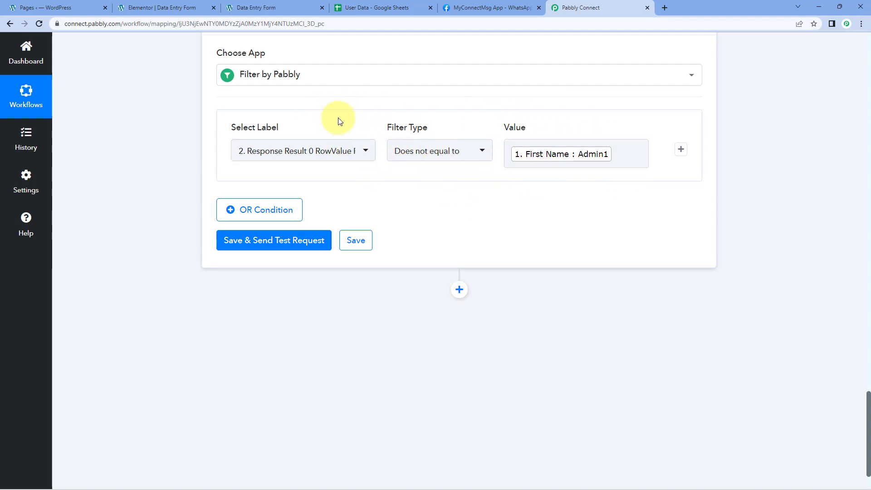
Step: Review the condition's selected label, and check the first name in row 2 of the User Data spreadsheet
left_click(365, 154)
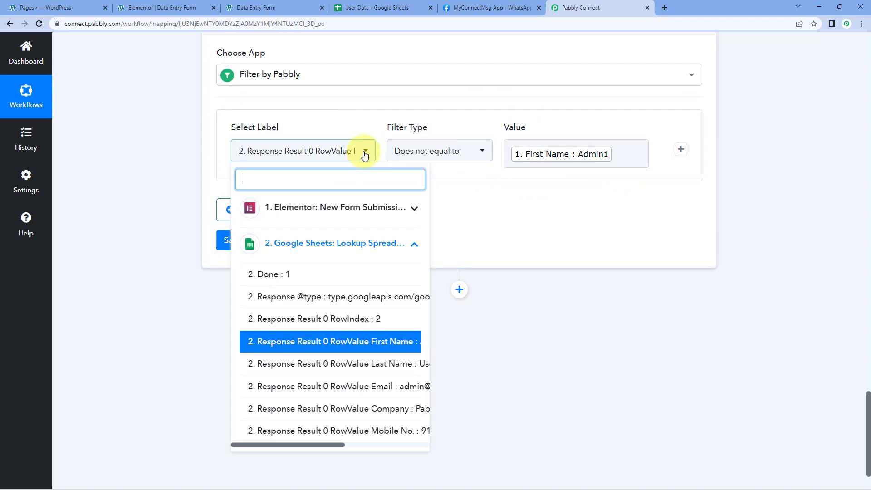
left_click(483, 226)
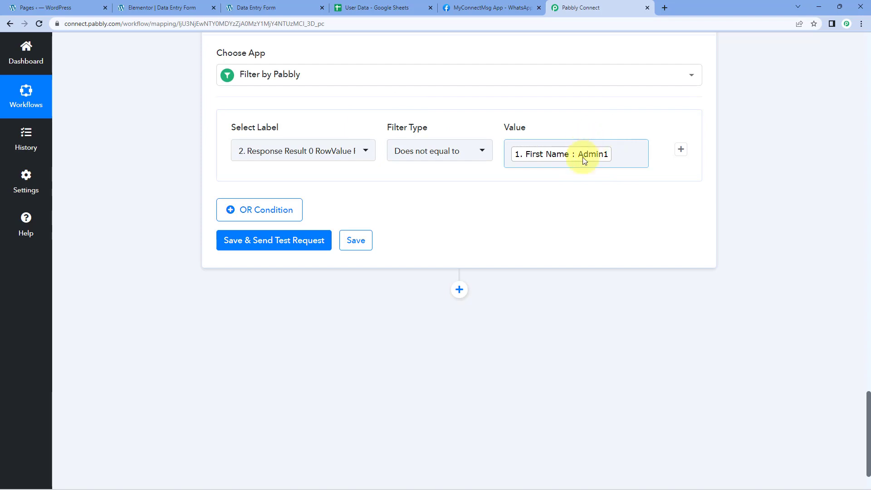
left_click(377, 8)
left_click(57, 136)
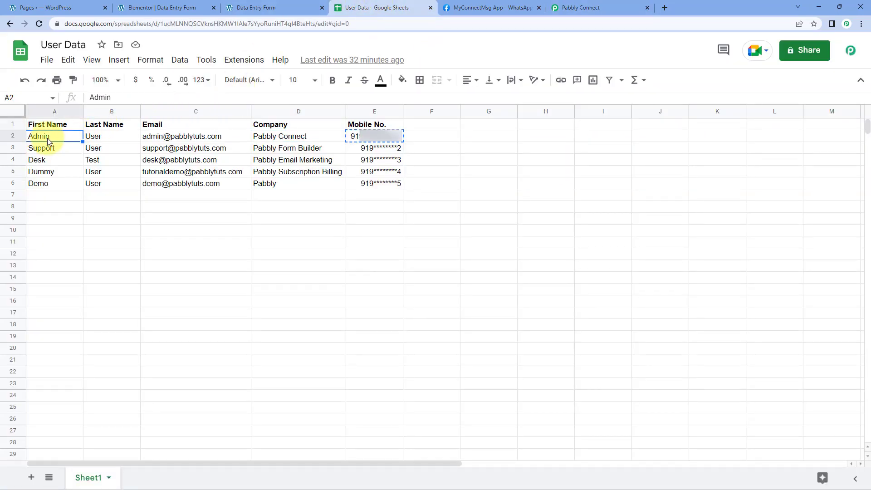
left_click(574, 8)
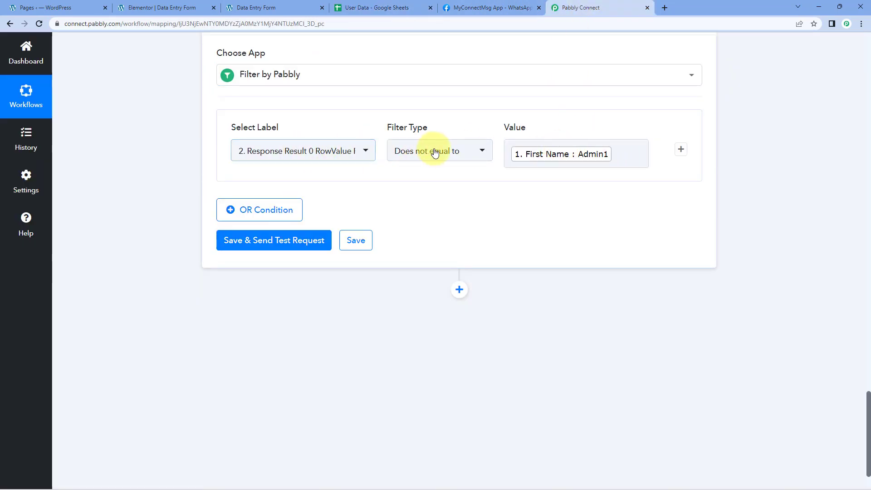
Step: Save the filter with a test request, and check the message in the response received
left_click(312, 245)
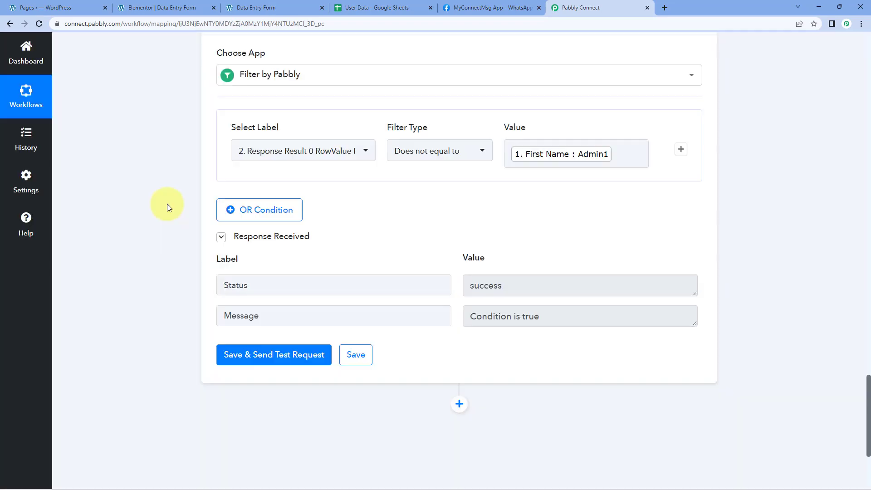
left_click_drag(466, 316, 564, 310)
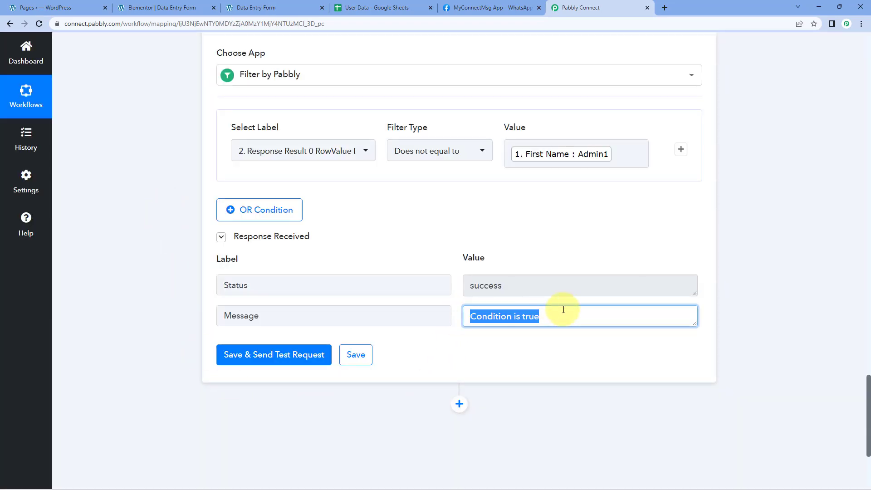
left_click(525, 246)
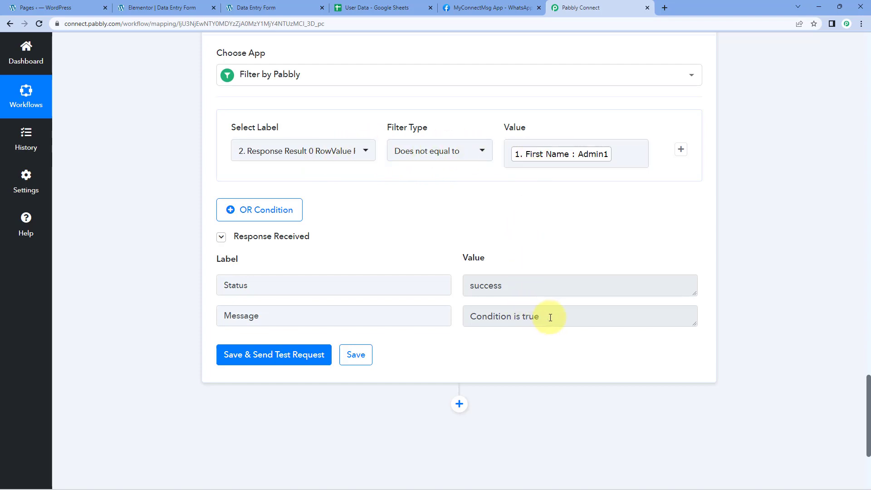
left_click_drag(551, 318, 457, 315)
left_click(456, 268)
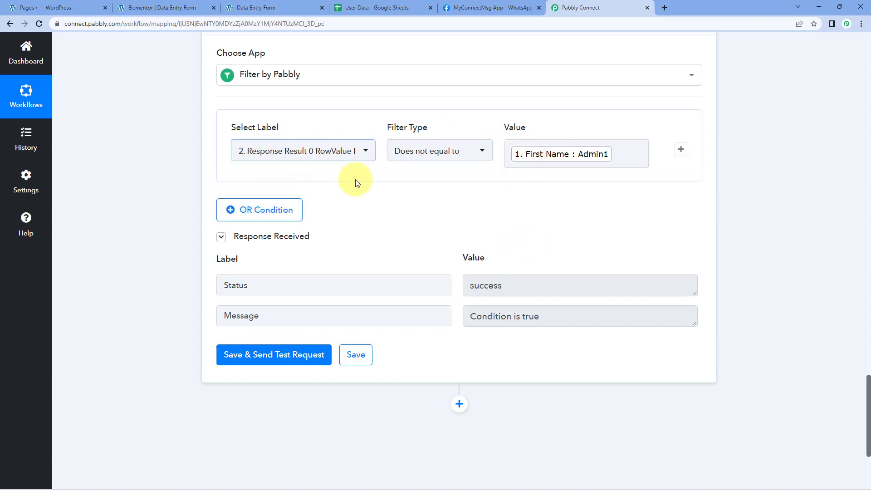
Step: Add an OR condition to the filter with the Google Sheets lookup's RowValue Last Name as its label
left_click(261, 217)
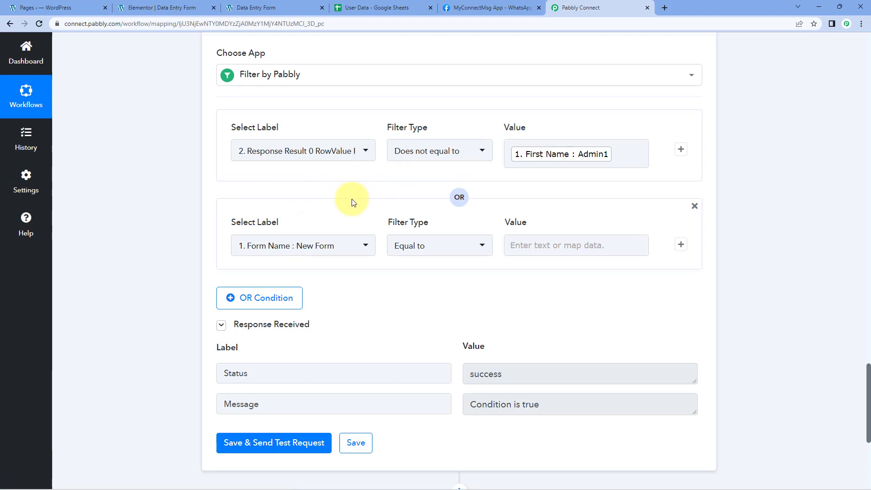
scroll(179, 181, "down", 1)
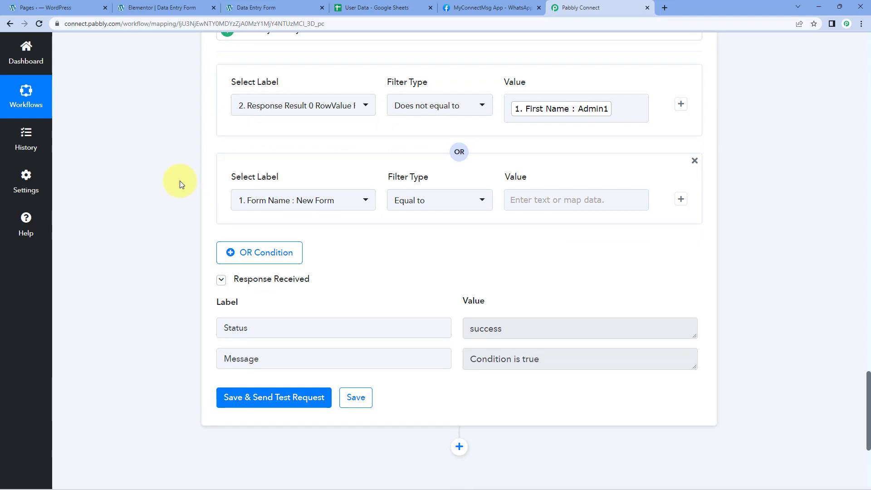
left_click(364, 204)
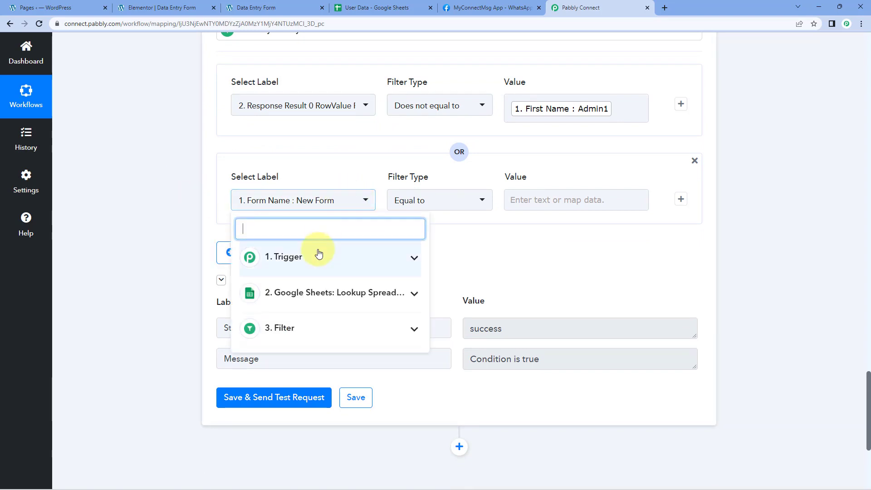
left_click(322, 294)
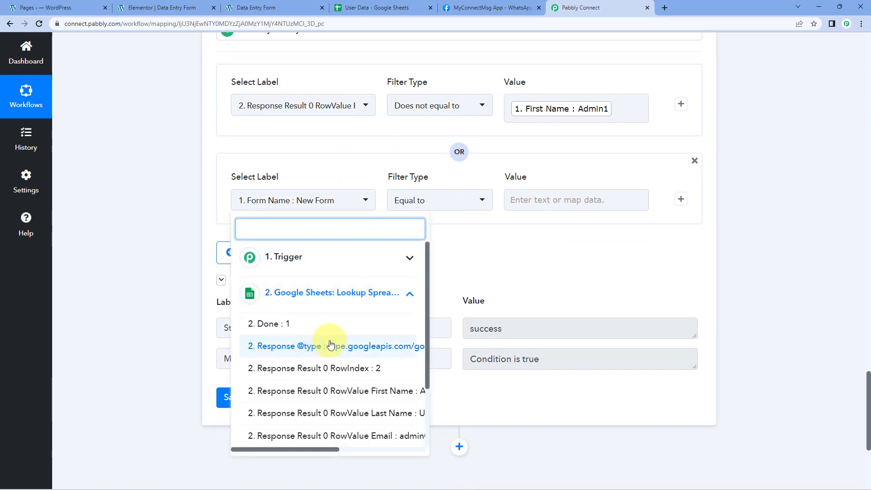
scroll(329, 344, "down", 1)
left_click(327, 368)
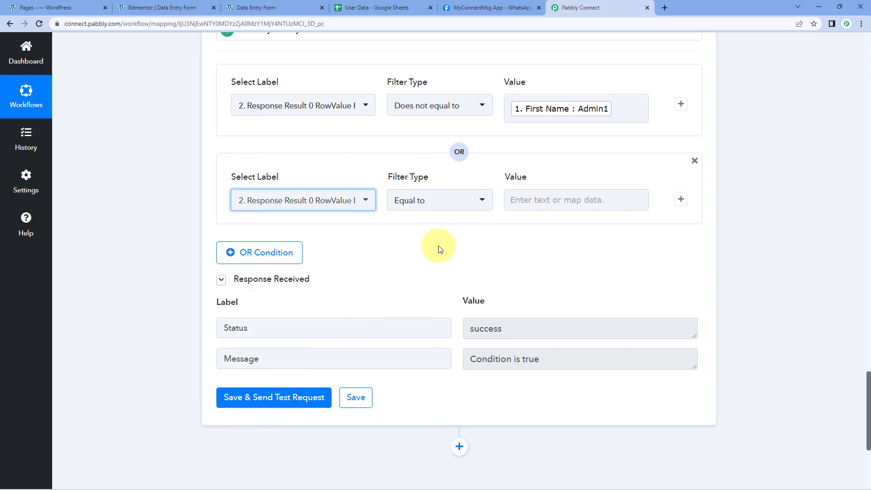
Step: Set the second condition's type to Does not equal to, and map the trigger's Last Name as its value
left_click(410, 203)
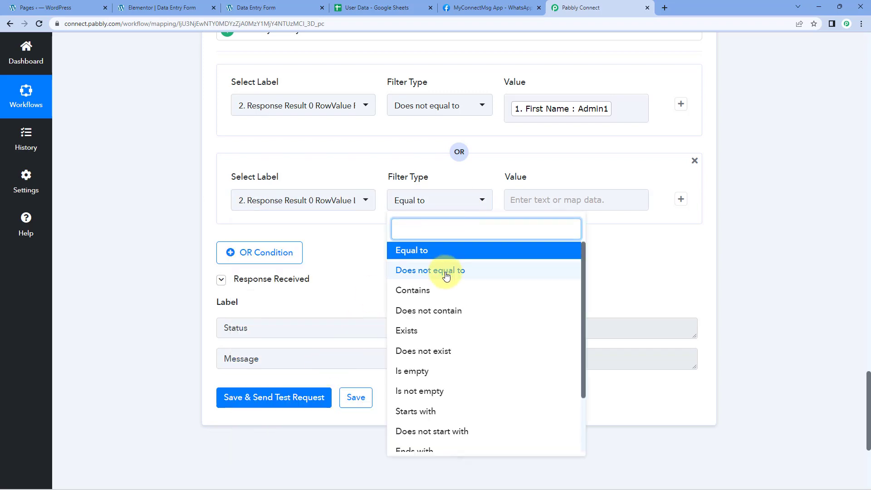
left_click(447, 270)
left_click(511, 200)
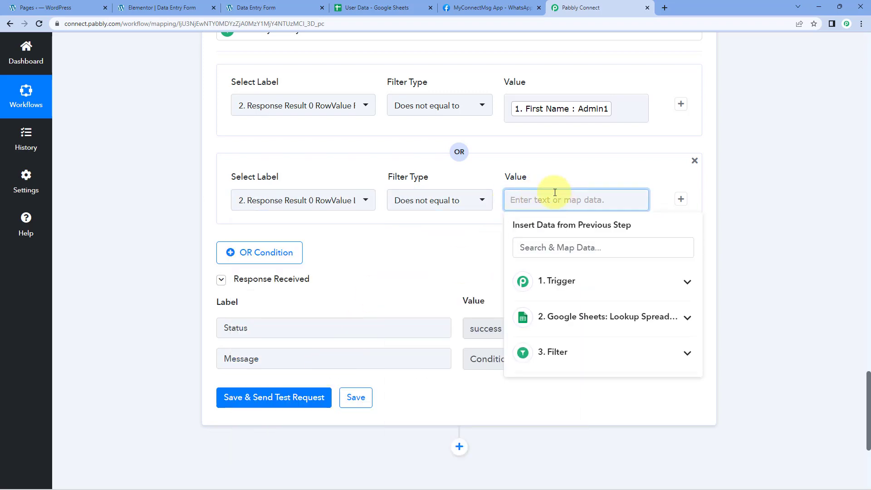
left_click(583, 285)
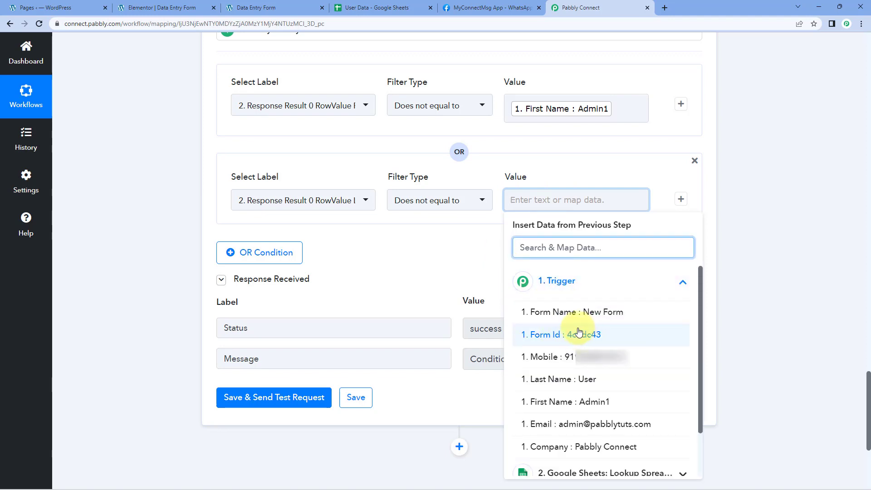
left_click(562, 384)
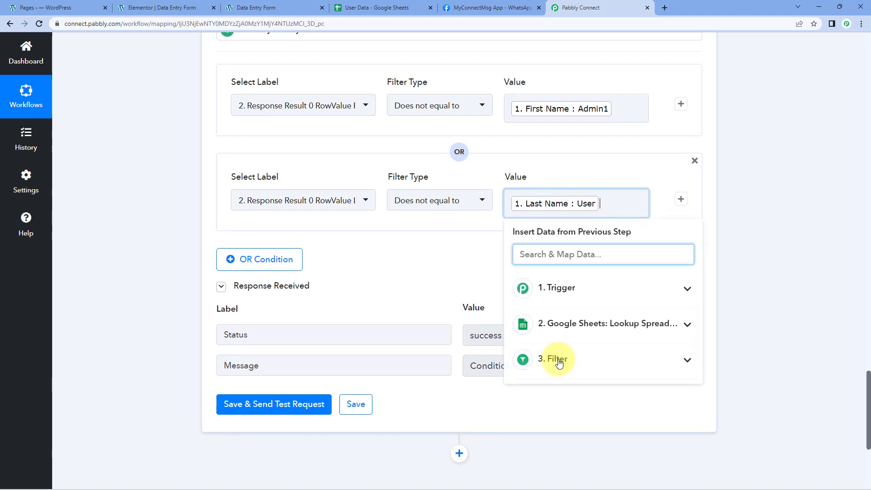
left_click(476, 262)
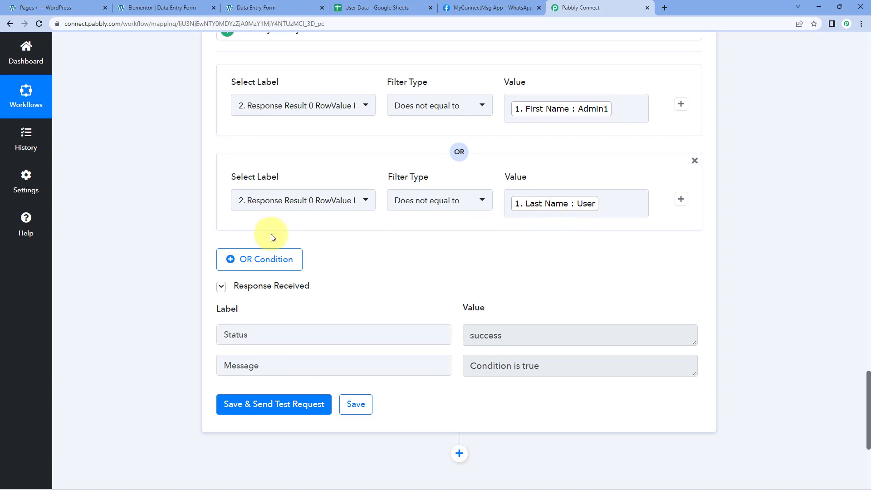
Step: Add a third OR condition to the filter with the Google Sheets lookup's RowValue Mobile No. as its label
scroll(270, 238, "down", 1)
left_click(258, 220)
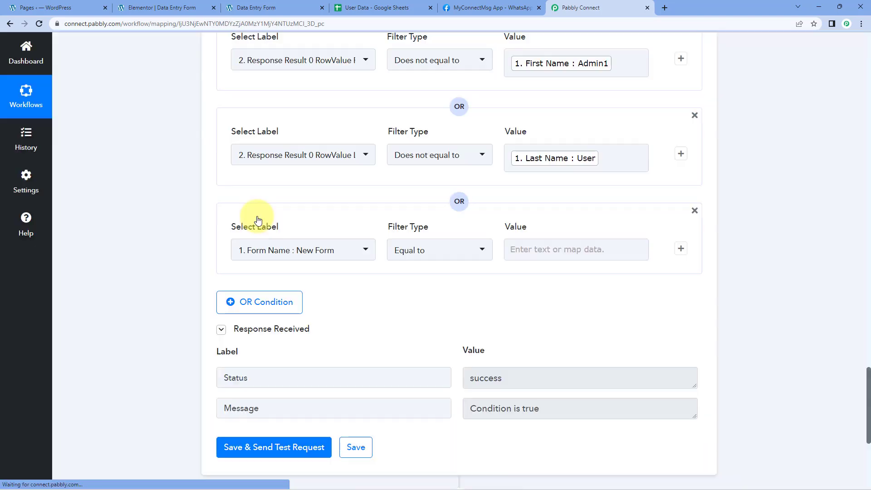
left_click(335, 249)
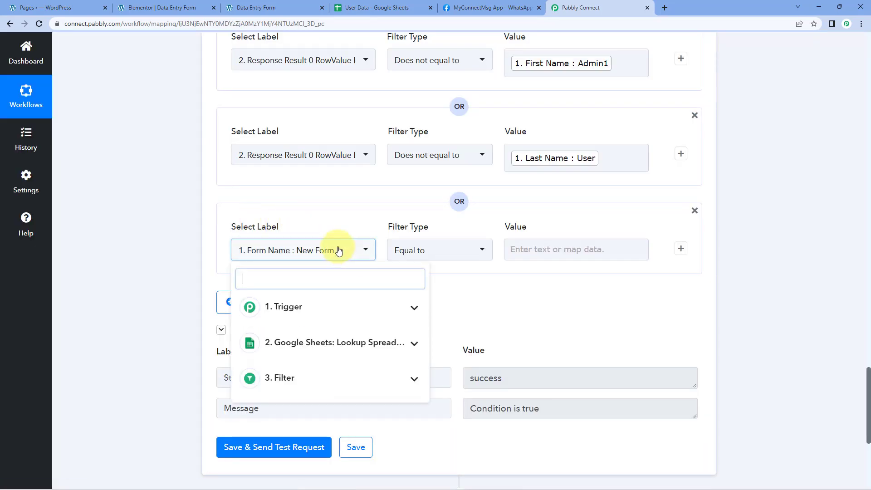
left_click(345, 342)
scroll(353, 382, "down", 3)
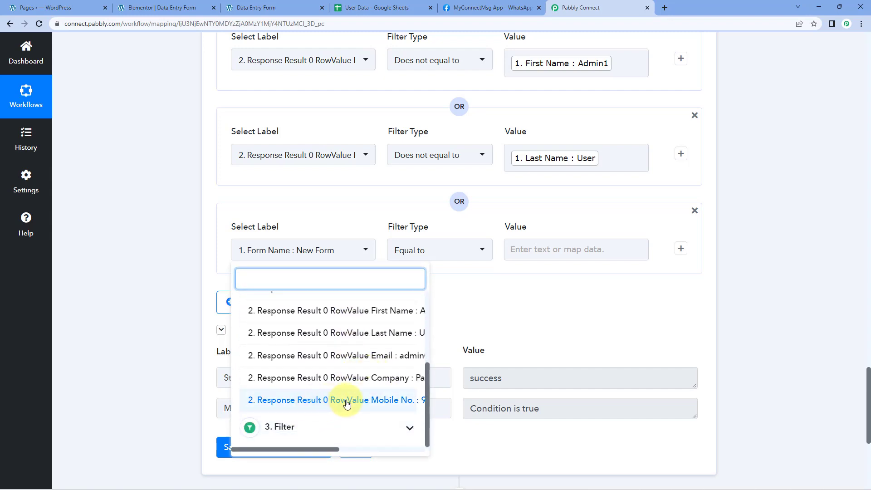
left_click_drag(297, 449, 310, 449)
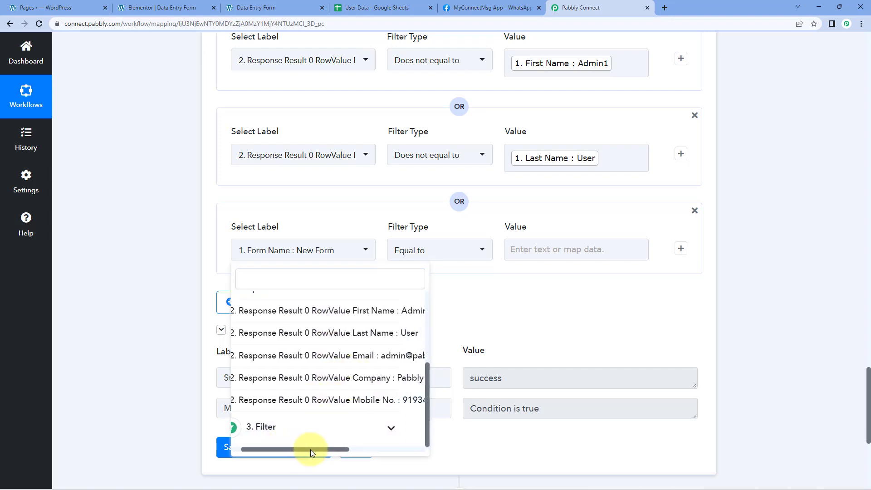
left_click(323, 398)
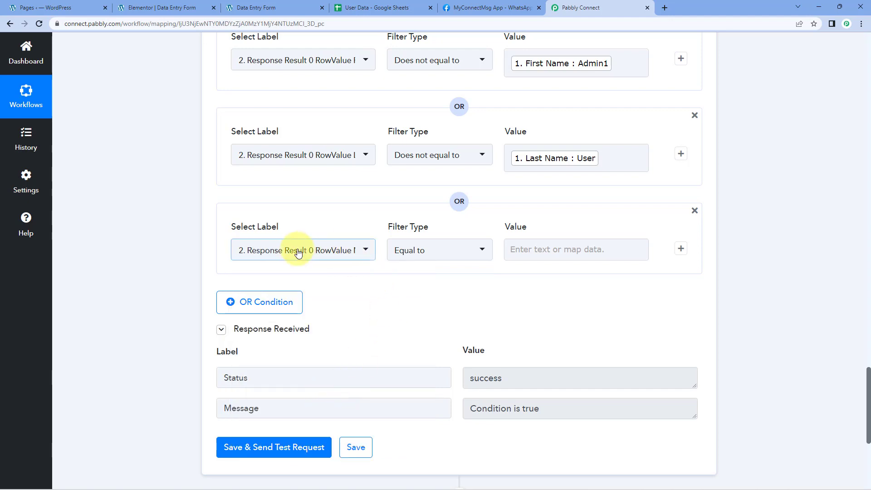
Step: Set the third condition's type to Does not equal to, and map the trigger's Mobile as its value
left_click(435, 245)
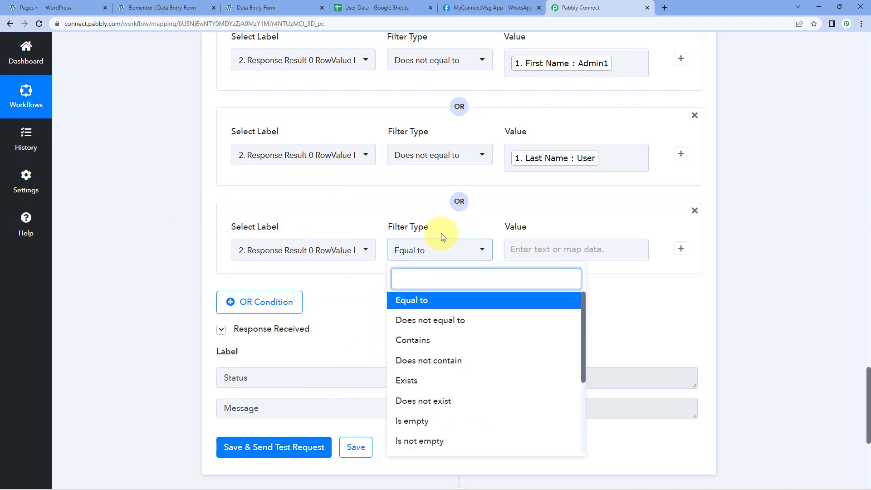
left_click(435, 321)
left_click(547, 249)
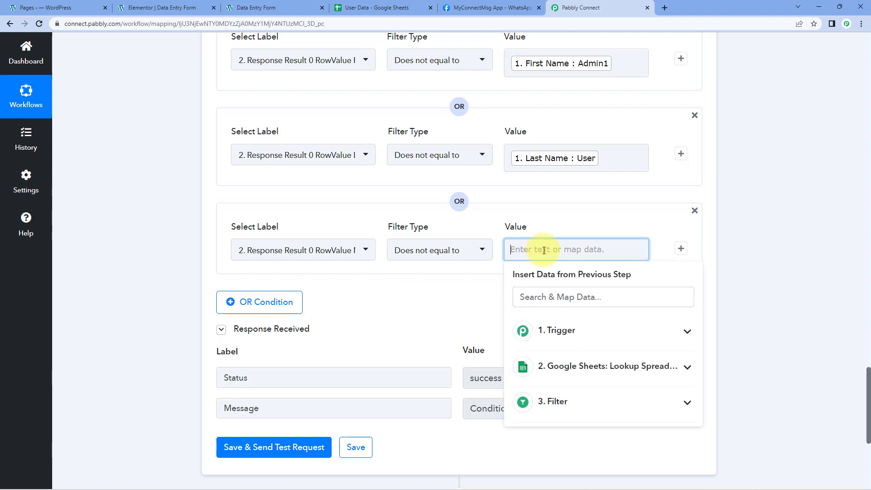
left_click(575, 347)
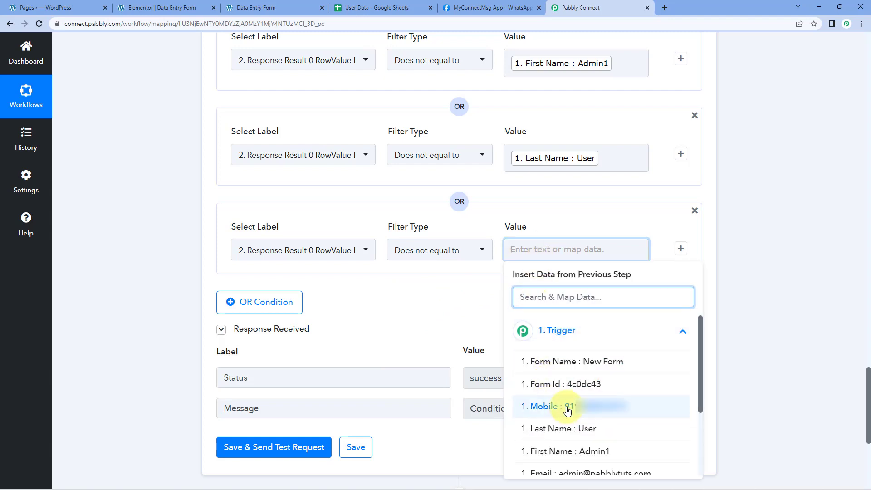
left_click(568, 404)
left_click(425, 306)
Step: Add a fourth OR condition to the filter with the Google Sheets lookup's RowValue Company as its label
left_click(263, 309)
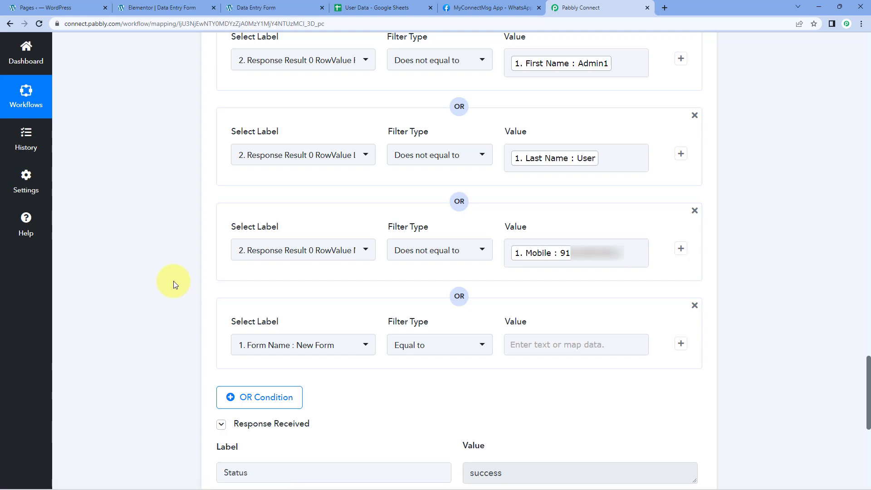
scroll(173, 282, "down", 3)
left_click(364, 205)
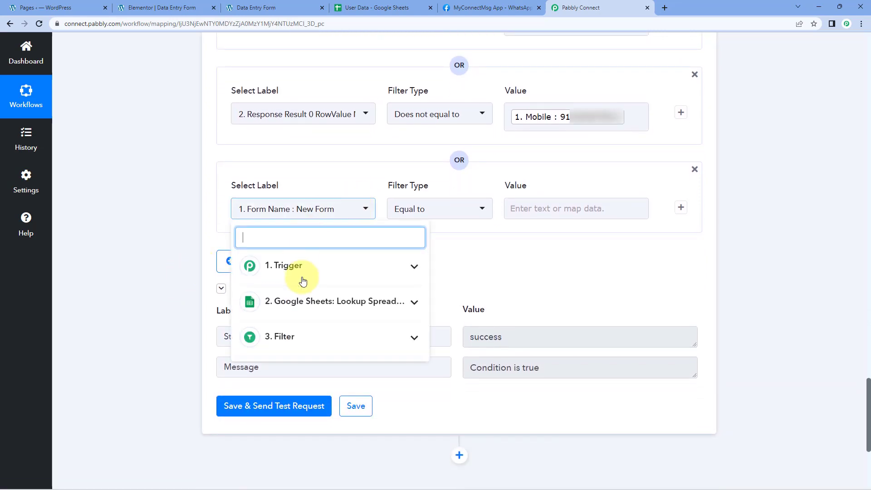
left_click(342, 303)
scroll(333, 380, "down", 2)
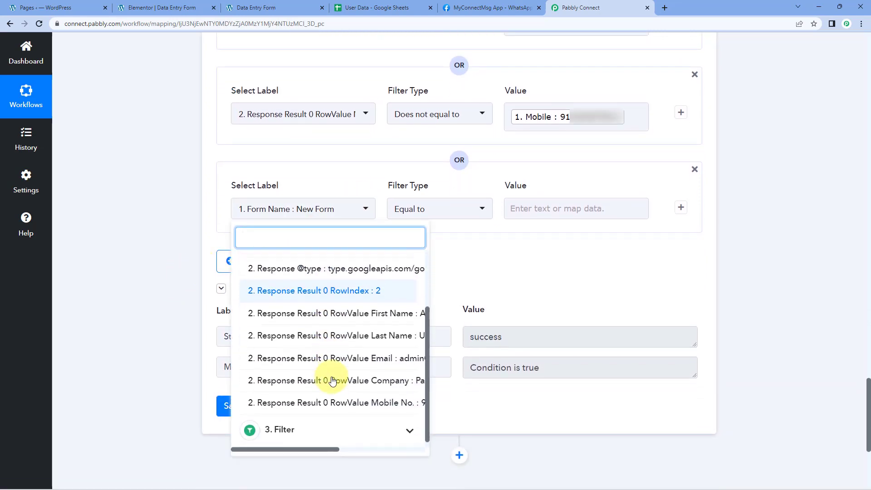
left_click(329, 446)
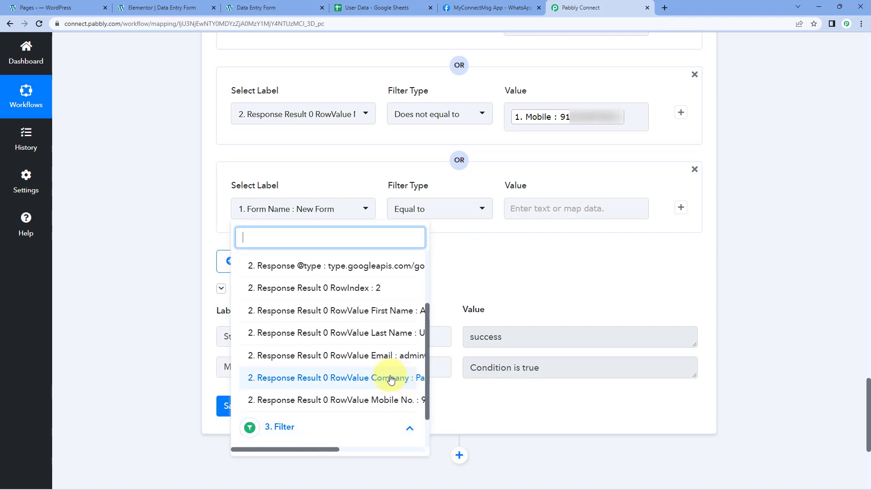
left_click(383, 379)
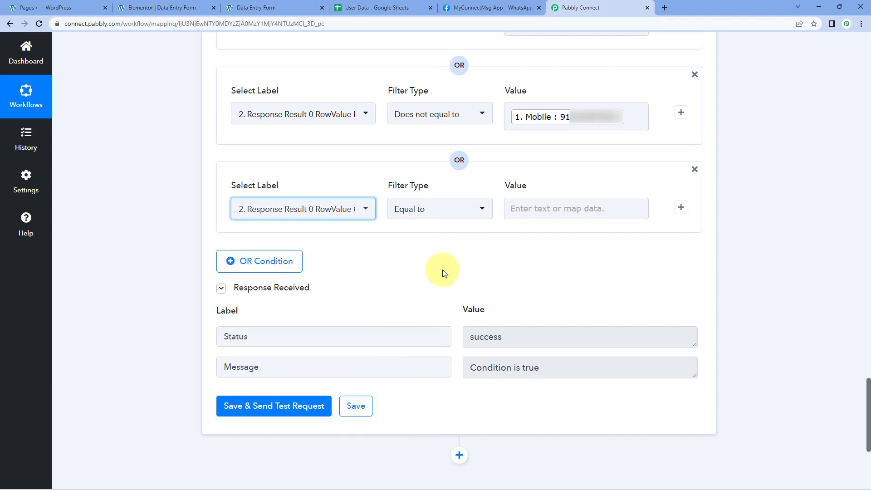
Step: Set the fourth condition's type to Does not equal to, and map the trigger's Company as its value
left_click(456, 204)
left_click(399, 280)
left_click(527, 205)
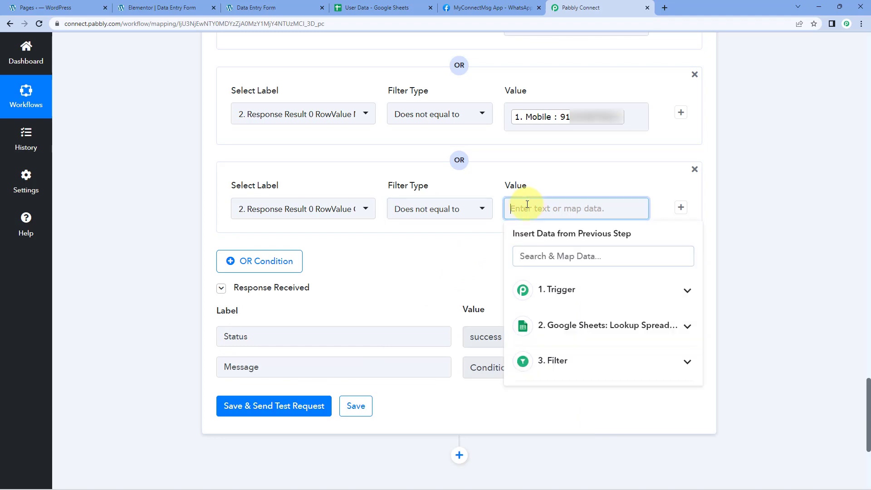
left_click(570, 290)
scroll(578, 335, "down", 2)
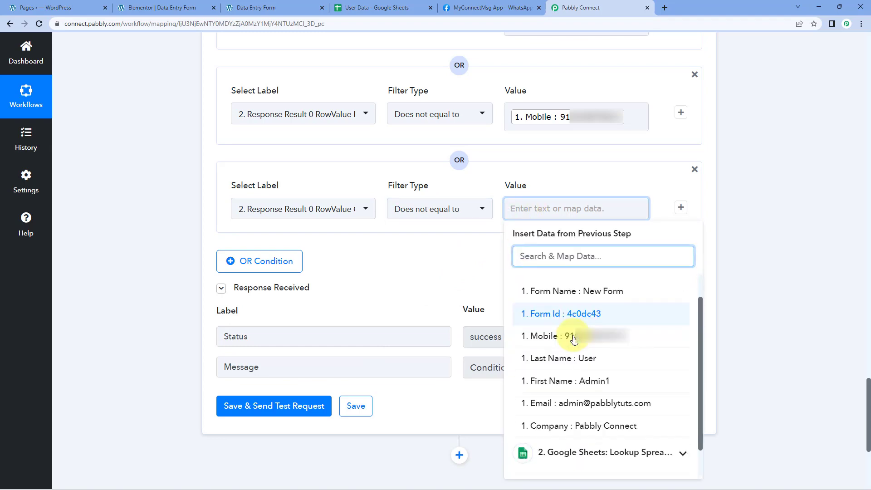
left_click(576, 411)
left_click(444, 267)
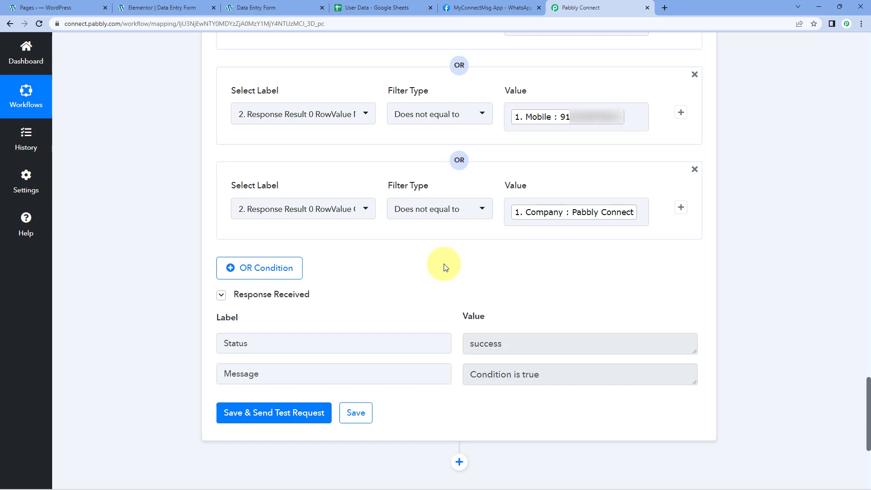
Step: Review the four filter conditions, then save the filter with a test request and check the message in the response received
scroll(189, 207, "up", 7)
scroll(190, 207, "down", 4)
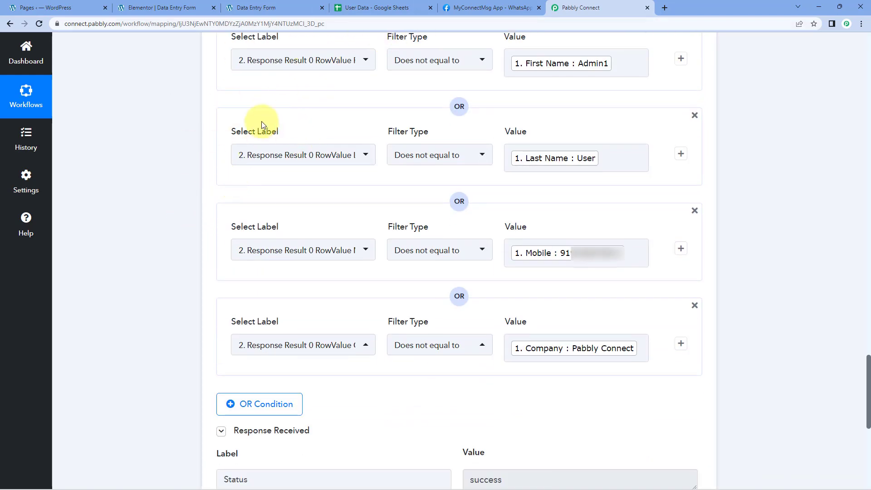
scroll(261, 119, "up", 1)
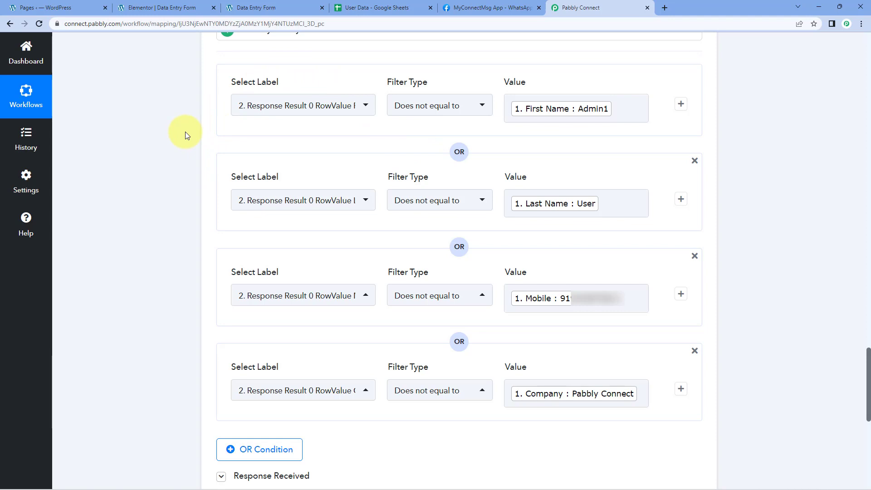
scroll(185, 132, "down", 6)
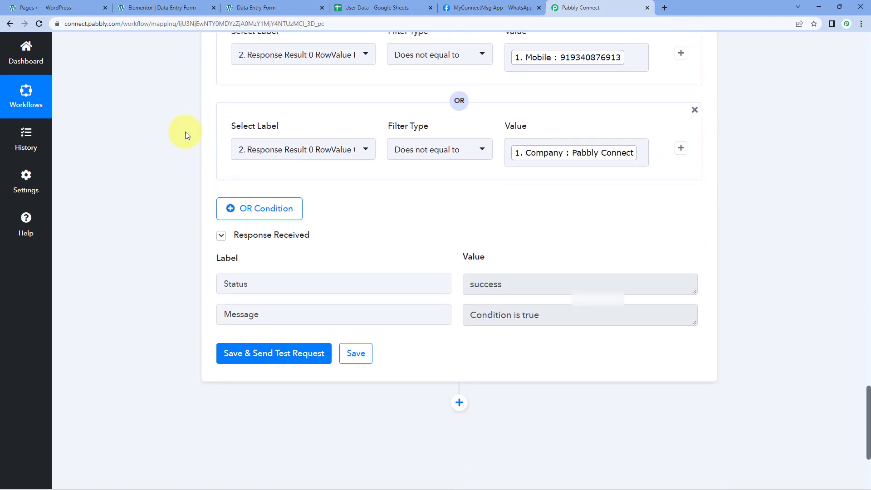
left_click_drag(559, 284, 457, 265)
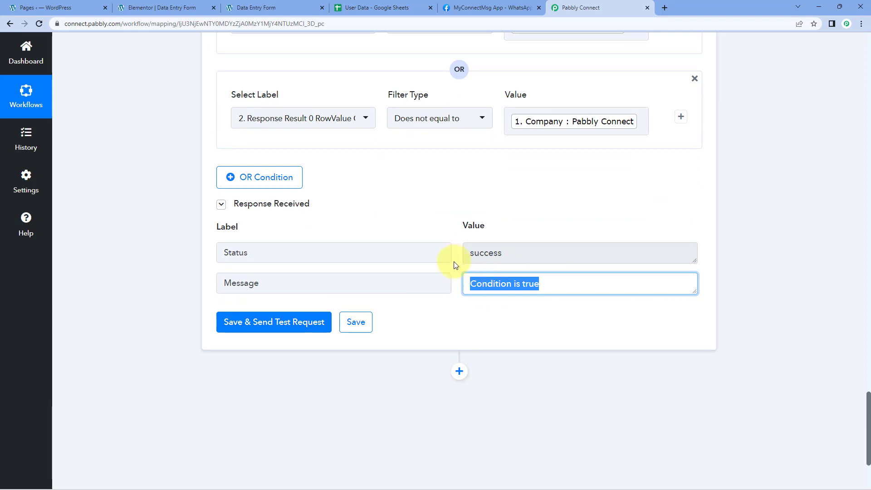
left_click(456, 264)
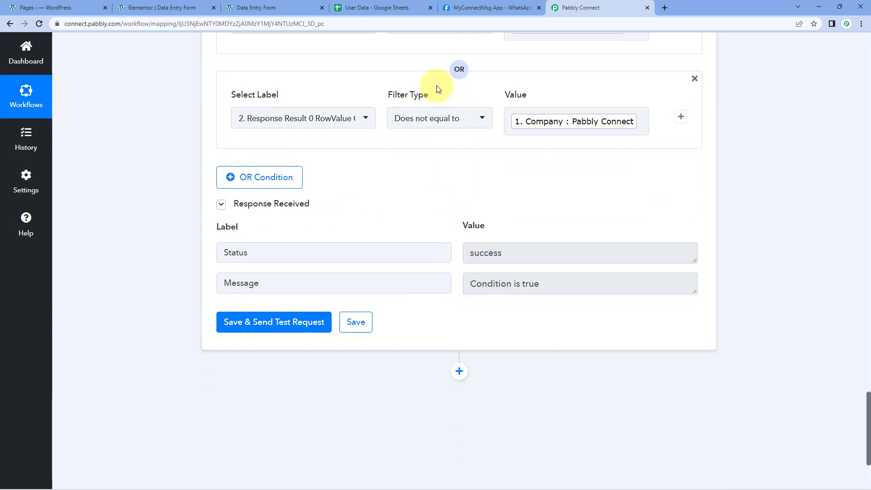
left_click(268, 323)
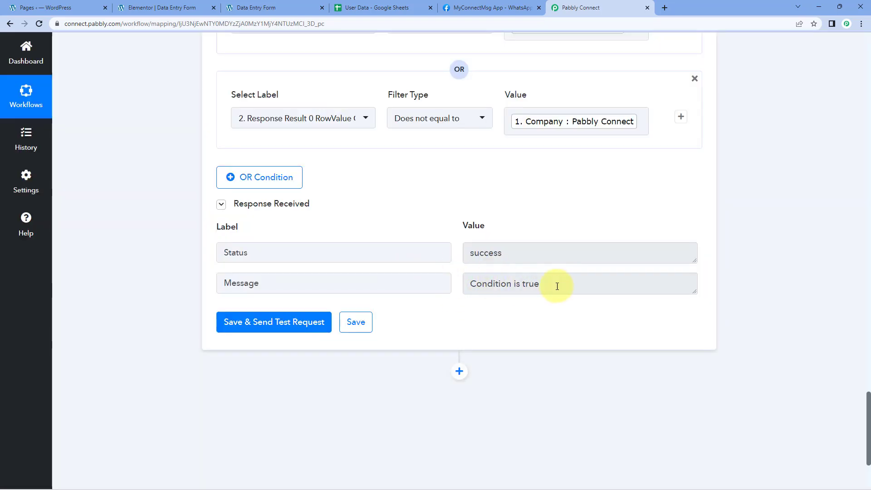
left_click(557, 286)
Step: Check the row 2 details in the User Data spreadsheet against the filter conditions, and look at the Data Entry Form's fields
scroll(513, 213, "up", 4)
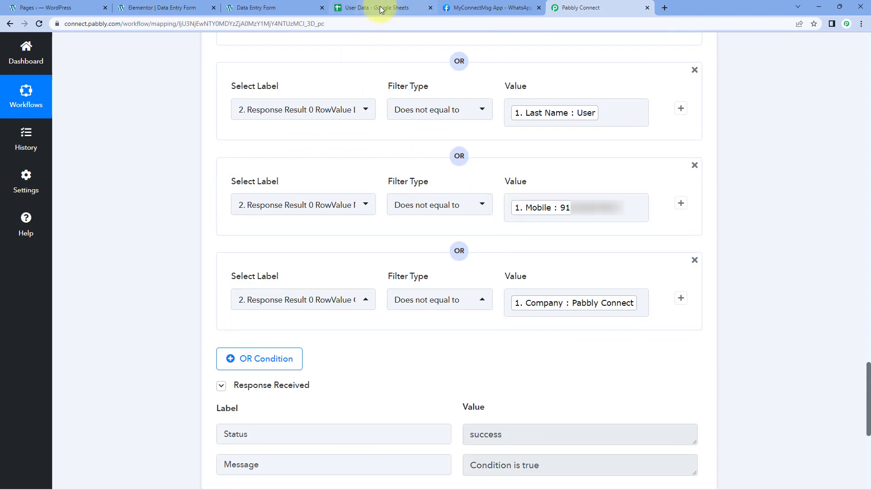
left_click(394, 8)
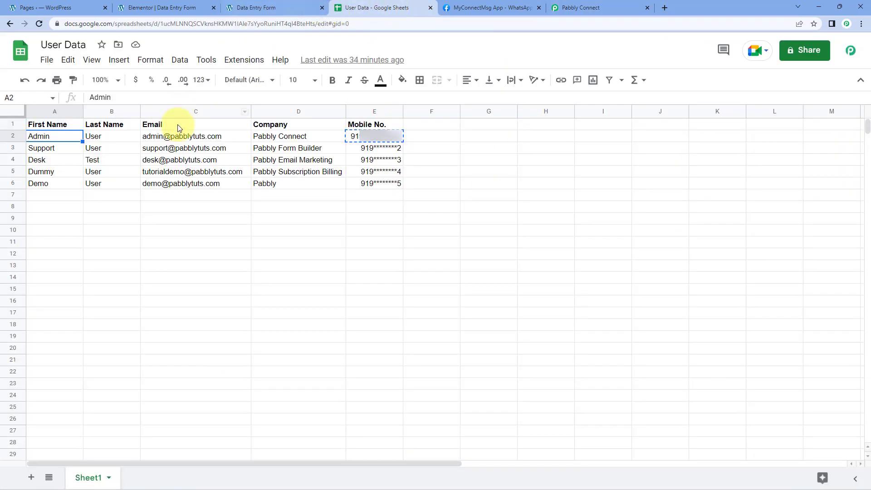
left_click_drag(122, 136, 367, 134)
left_click(159, 136)
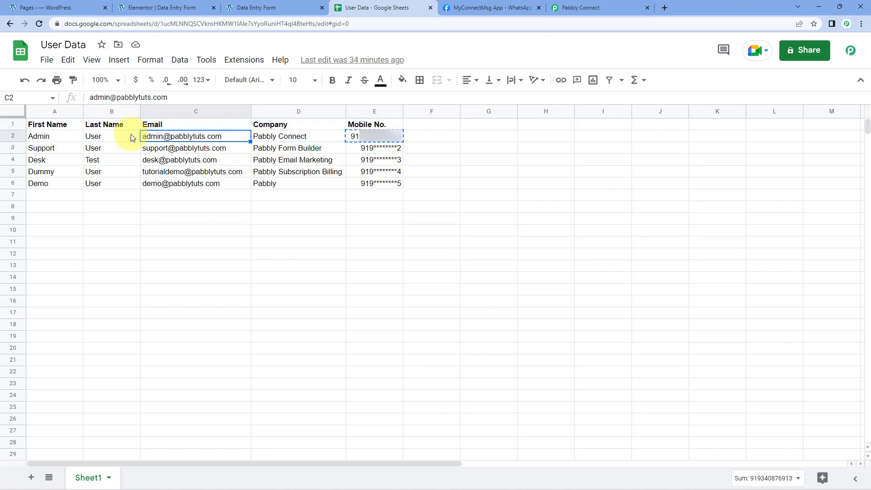
left_click(63, 135)
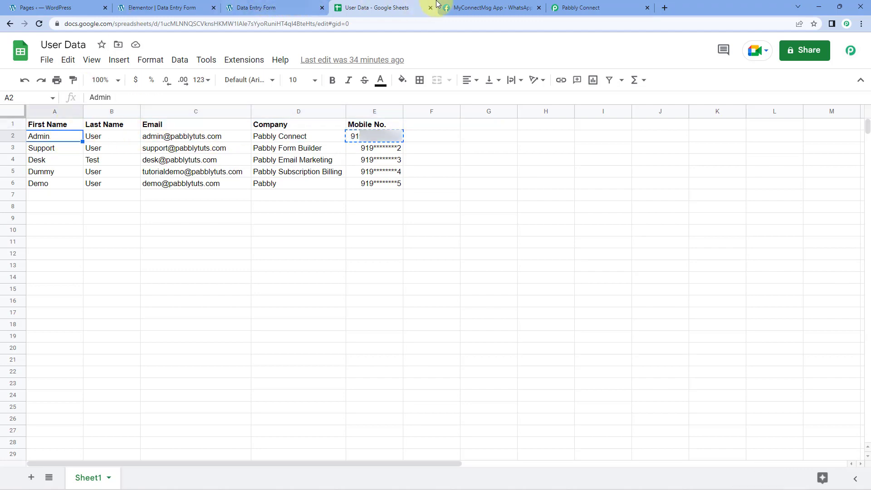
left_click(568, 7)
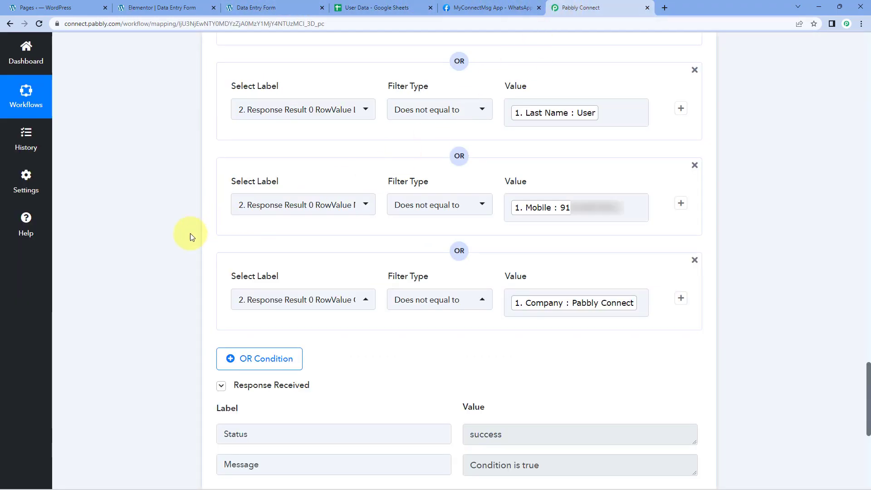
scroll(190, 233, "down", 5)
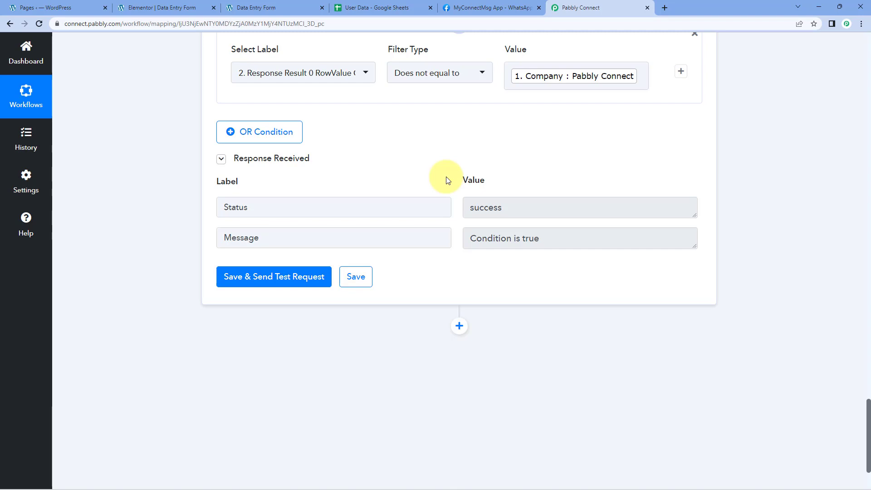
left_click(306, 4)
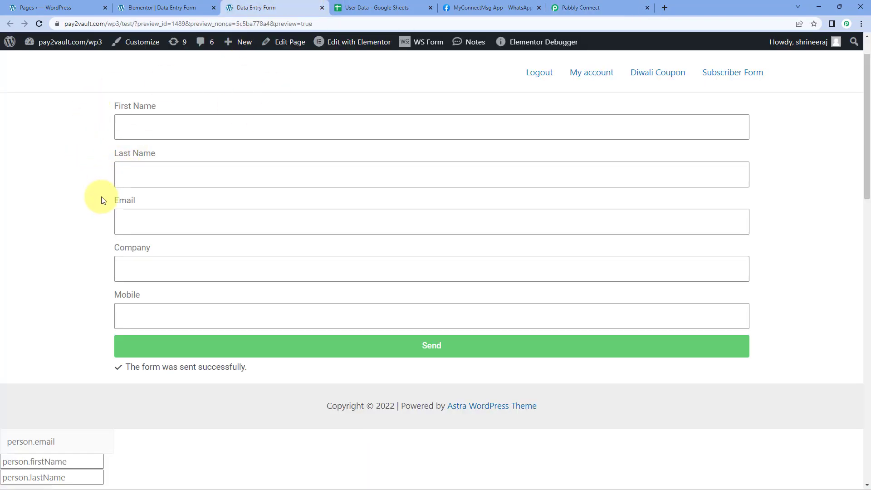
left_click(387, 7)
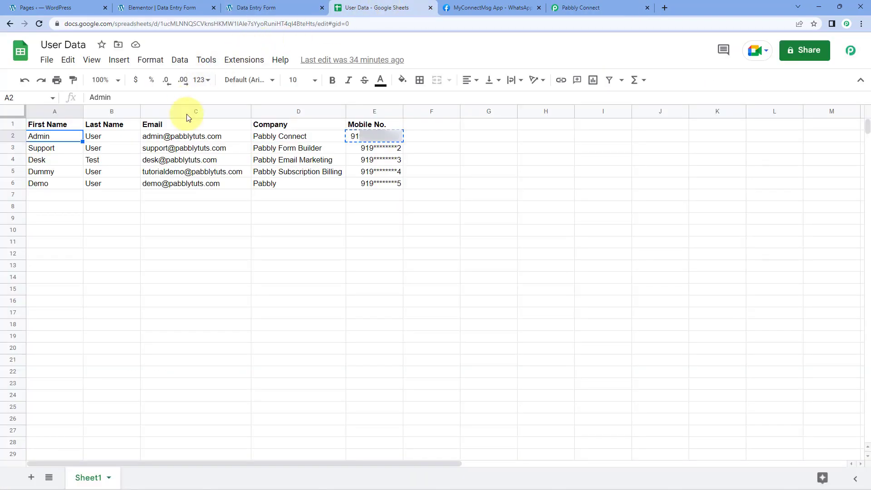
left_click(586, 7)
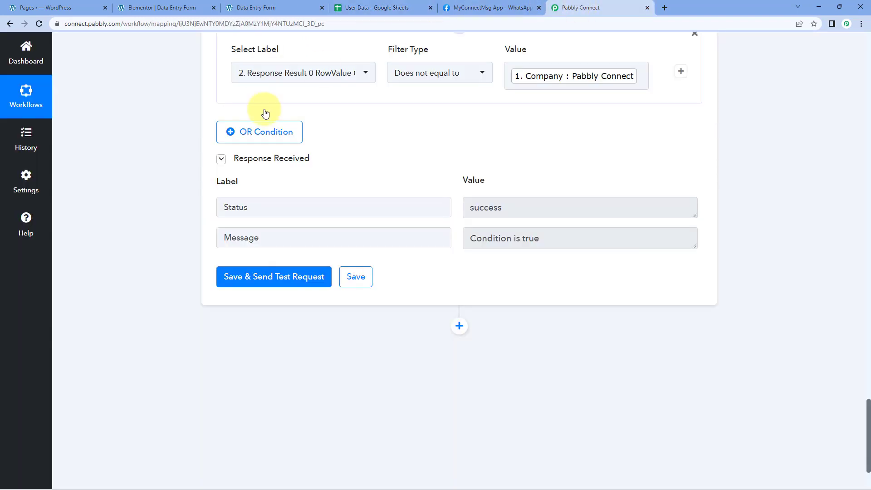
Step: Add a new action step after the filter with Google Sheets as its app
scroll(458, 238, "down", 3)
left_click(459, 226)
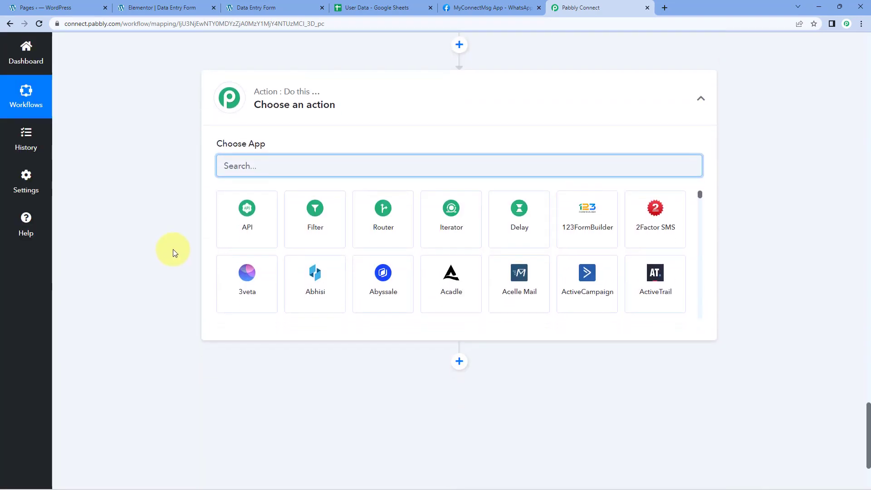
type("Google")
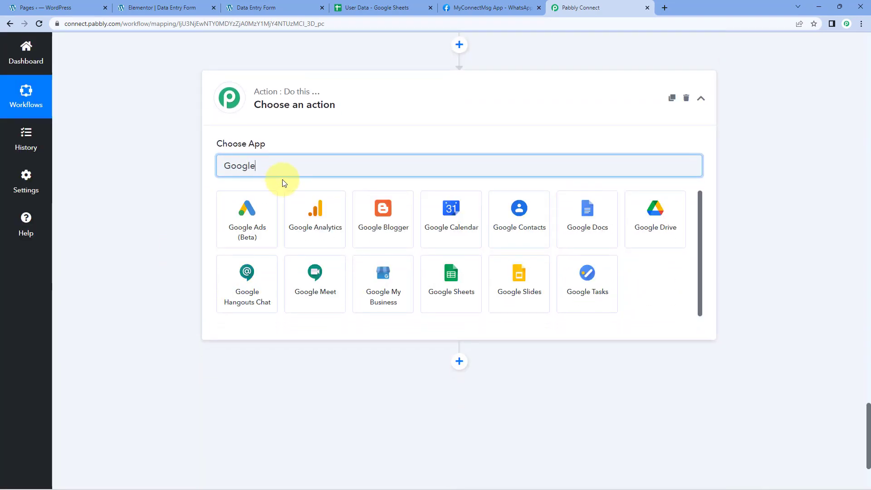
type(" Sheets")
left_click(258, 220)
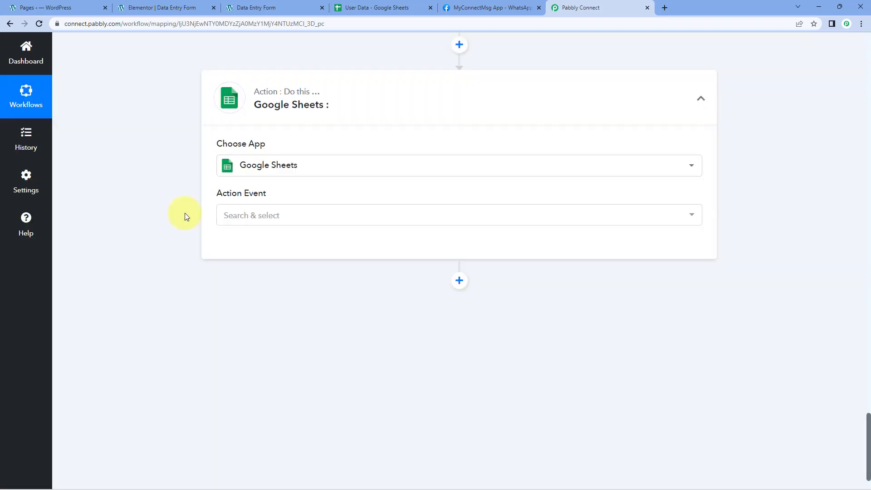
Step: Set the new action's event to Update Row and connect it through the existing Google Sheets #691 connection
scroll(184, 213, "down", 1)
left_click(298, 172)
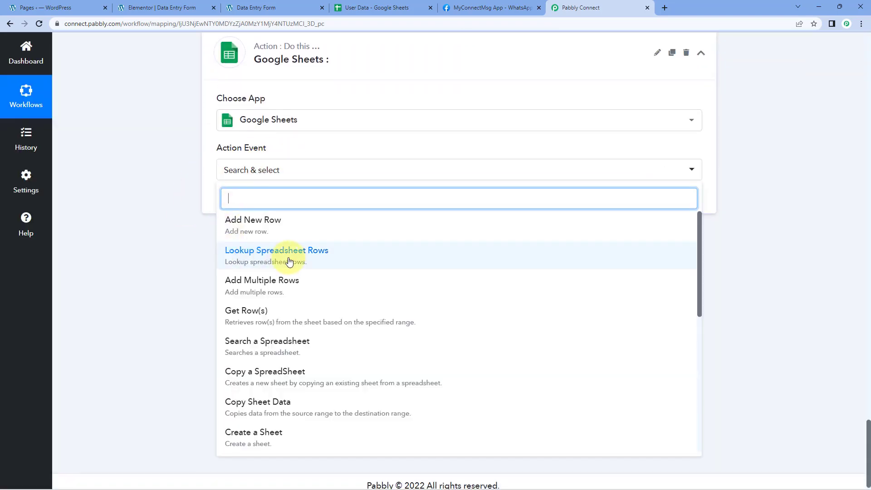
scroll(301, 245, "down", 6)
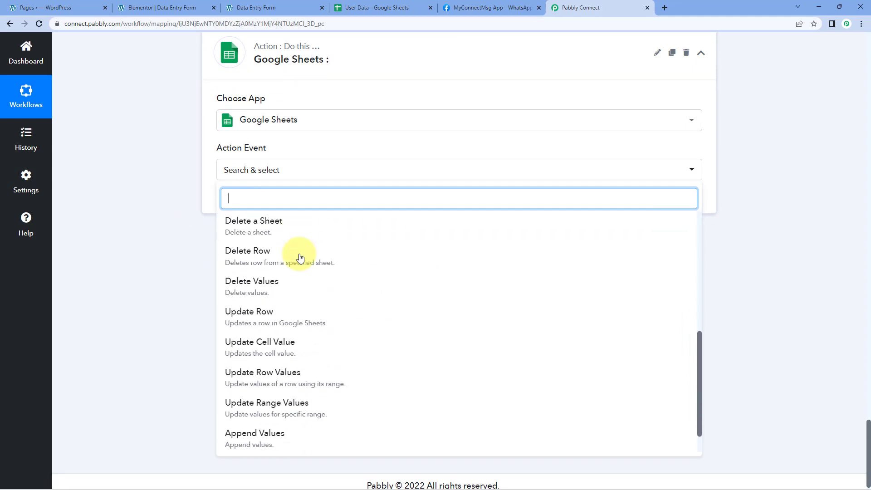
scroll(300, 257, "down", 1)
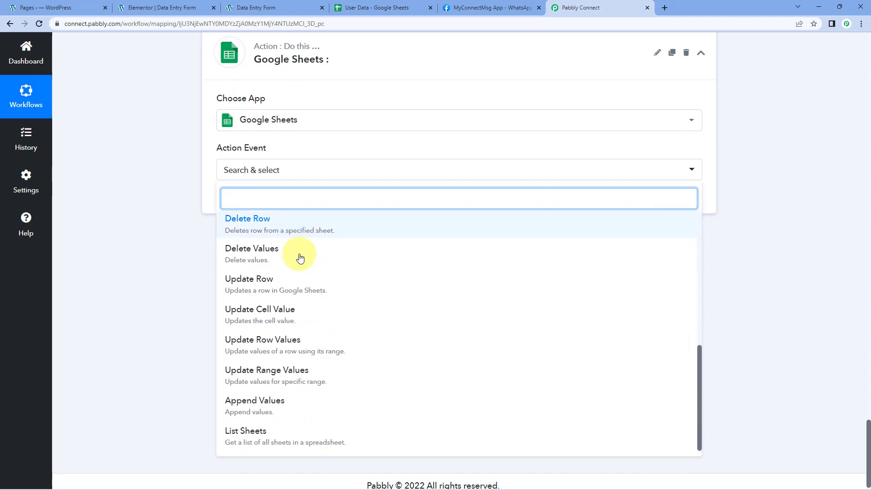
left_click(275, 285)
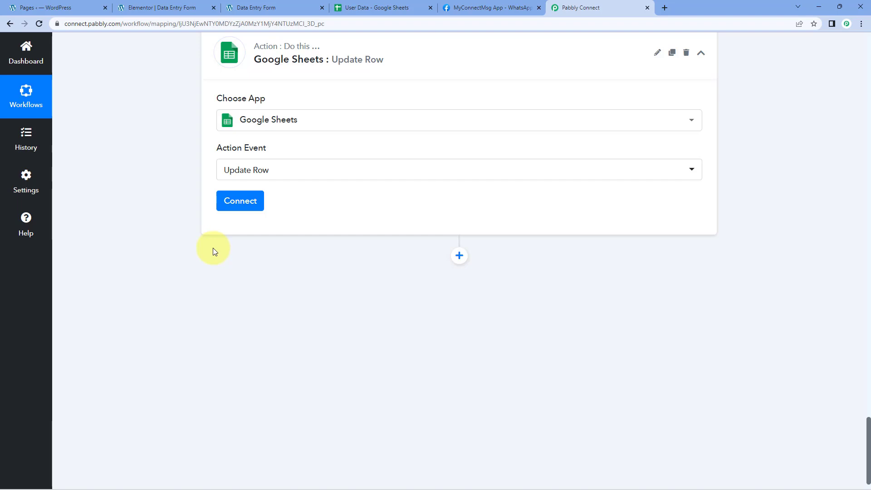
left_click(239, 201)
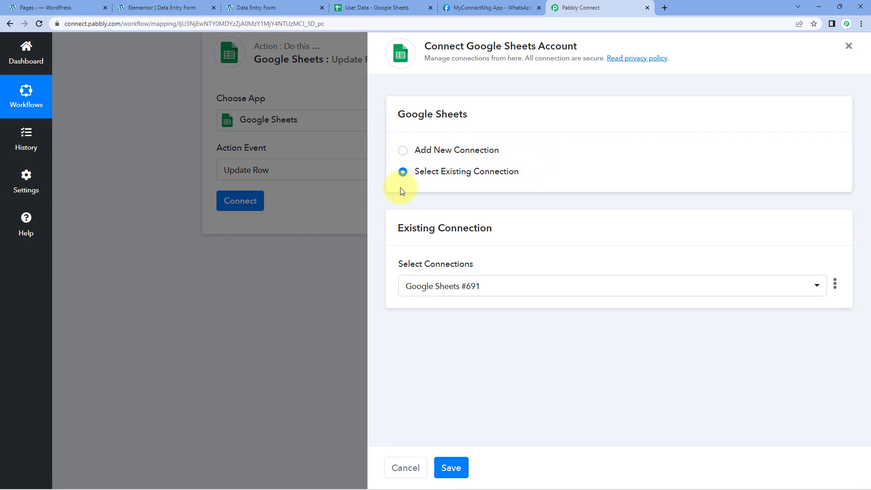
left_click(451, 467)
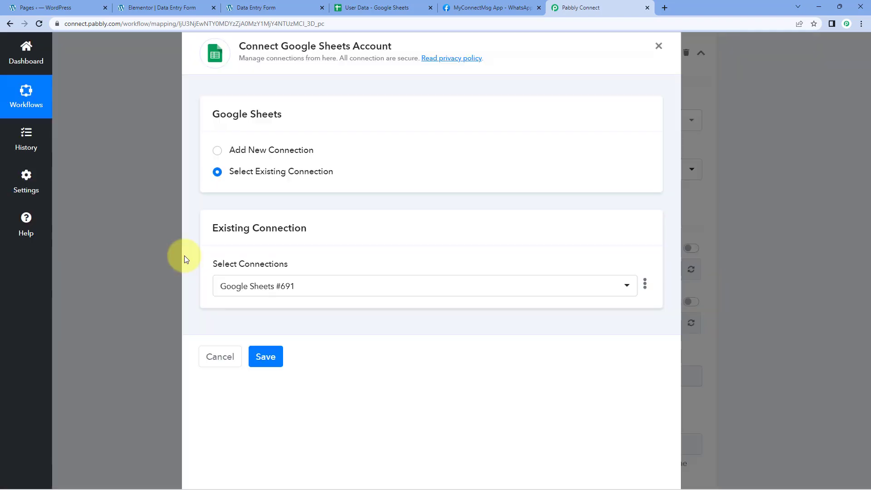
Step: Select the User Data spreadsheet and Sheet1 as the sheet whose row the action updates
scroll(180, 226, "down", 3)
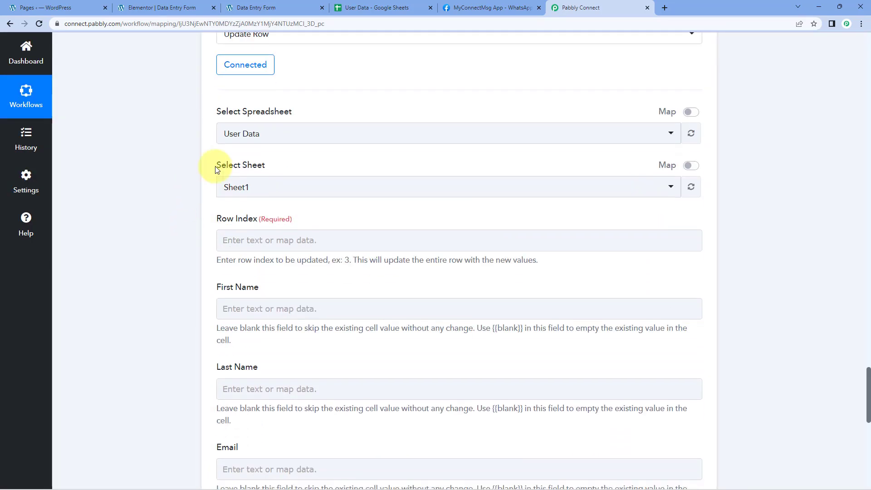
left_click(277, 132)
left_click(270, 181)
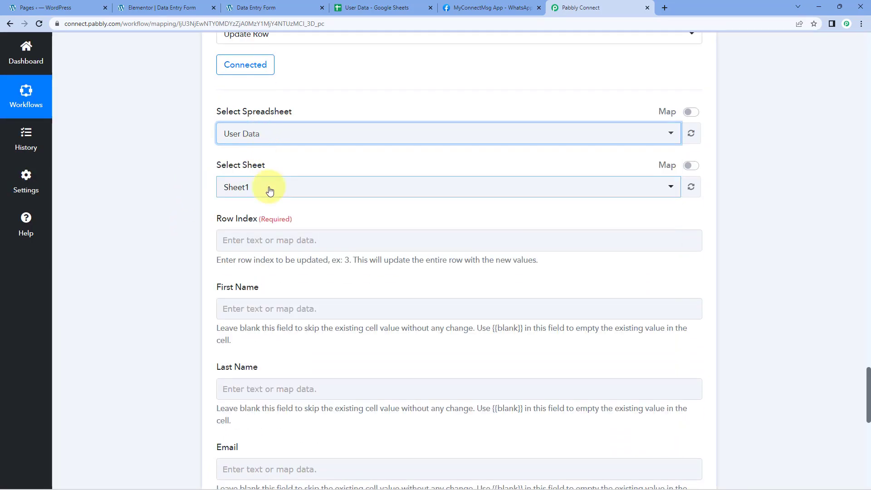
left_click(268, 188)
left_click(240, 236)
scroll(204, 195, "down", 1)
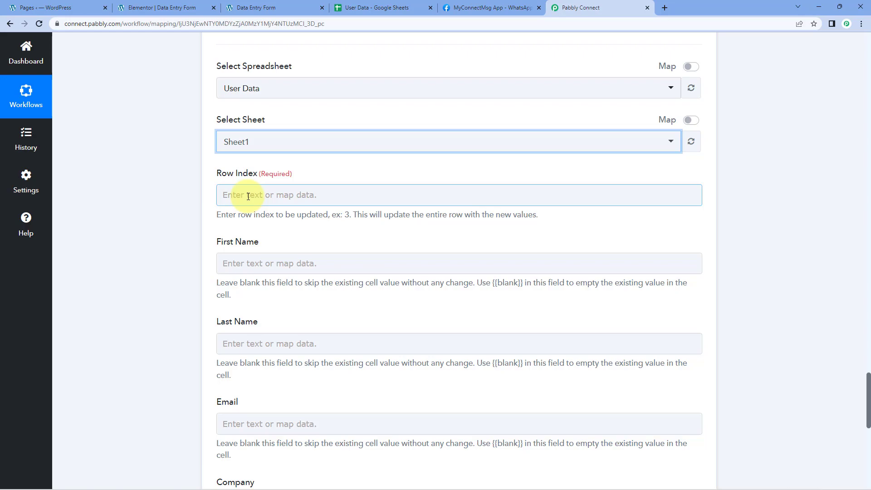
Step: Check the RowIndex value in the lookup step's response against the matching row in the User Data spreadsheet
scroll(163, 179, "up", 15)
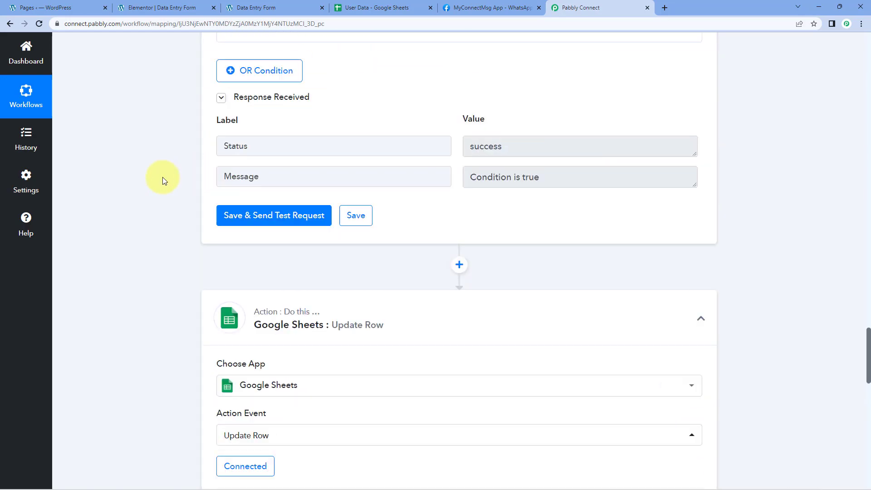
scroll(163, 177, "up", 10)
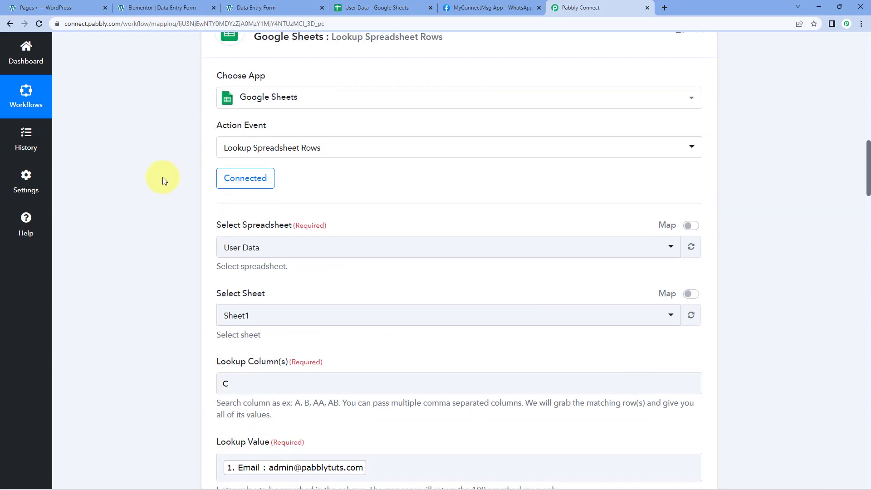
scroll(162, 177, "down", 8)
scroll(162, 177, "down", 5)
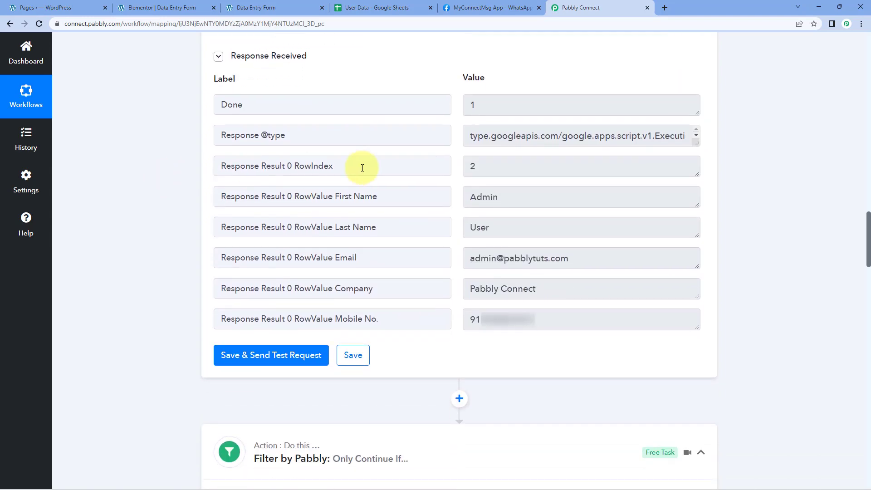
left_click(472, 165)
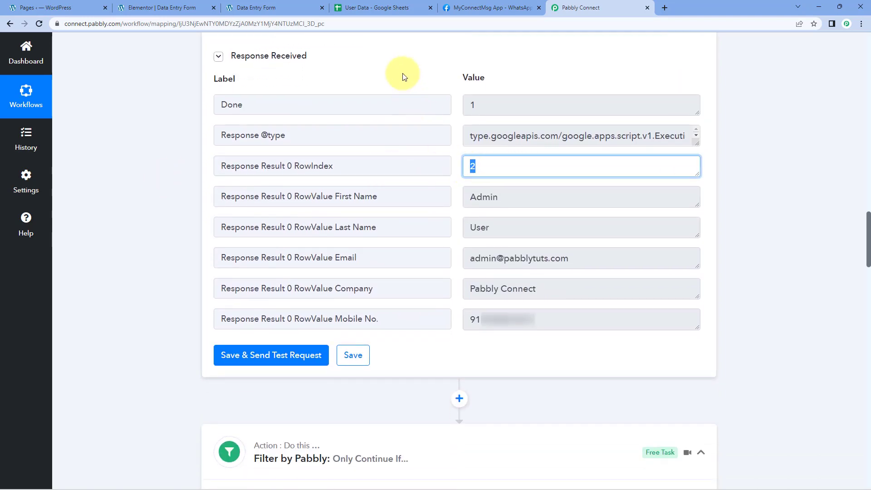
left_click(379, 6)
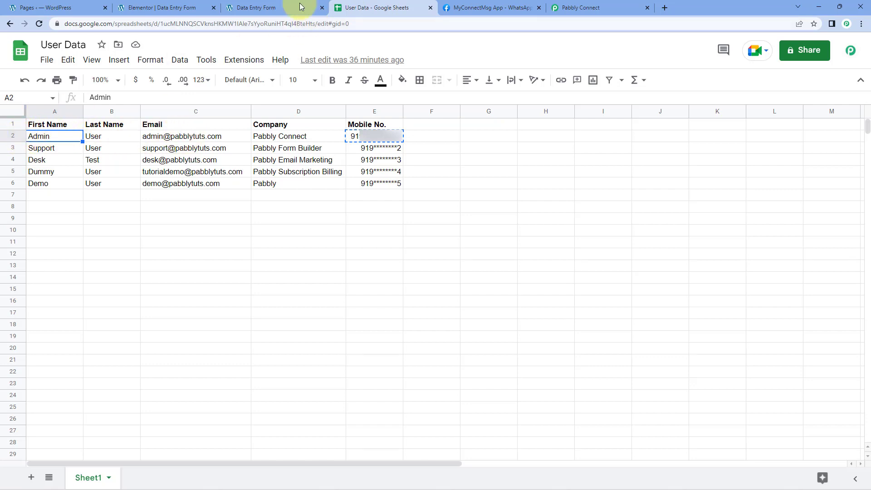
left_click(581, 3)
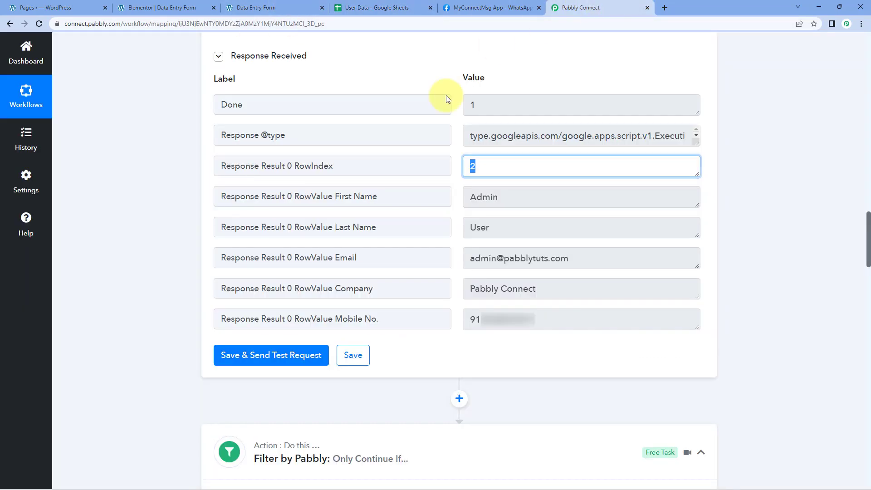
left_click_drag(515, 164, 432, 167)
left_click(510, 166)
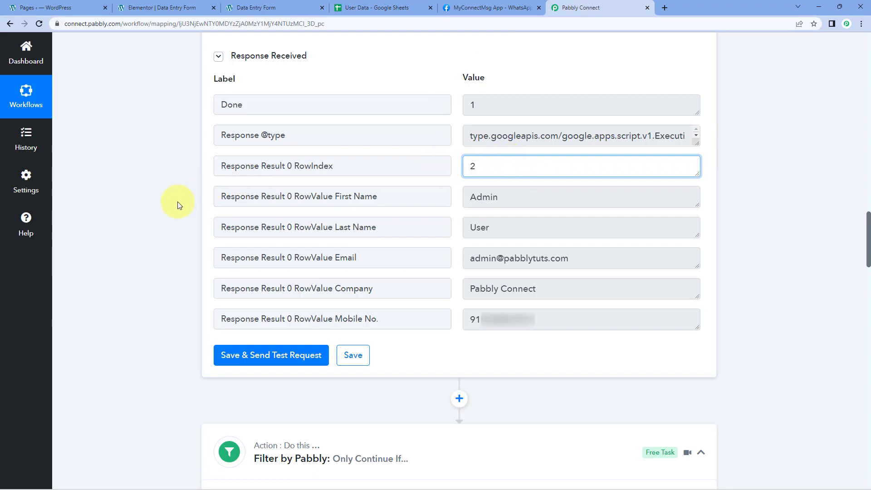
Step: Map the lookup step's Response Result 0 RowIndex to the Update Row action's Row Index field
scroll(178, 201, "down", 20)
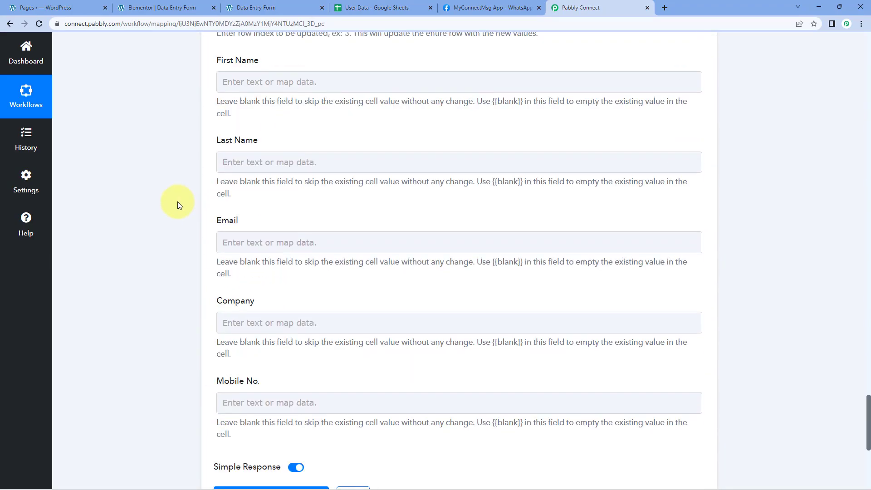
scroll(178, 201, "down", 5)
scroll(179, 204, "up", 10)
left_click(232, 235)
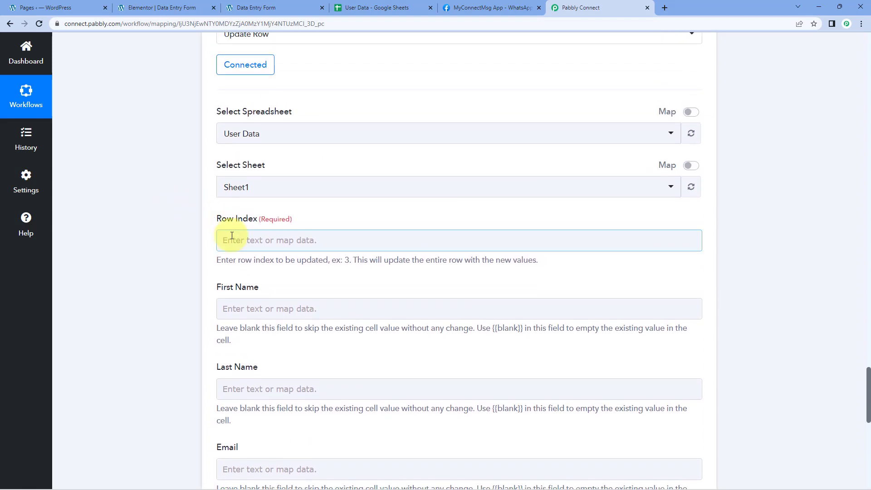
scroll(183, 241, "down", 2)
left_click(326, 272)
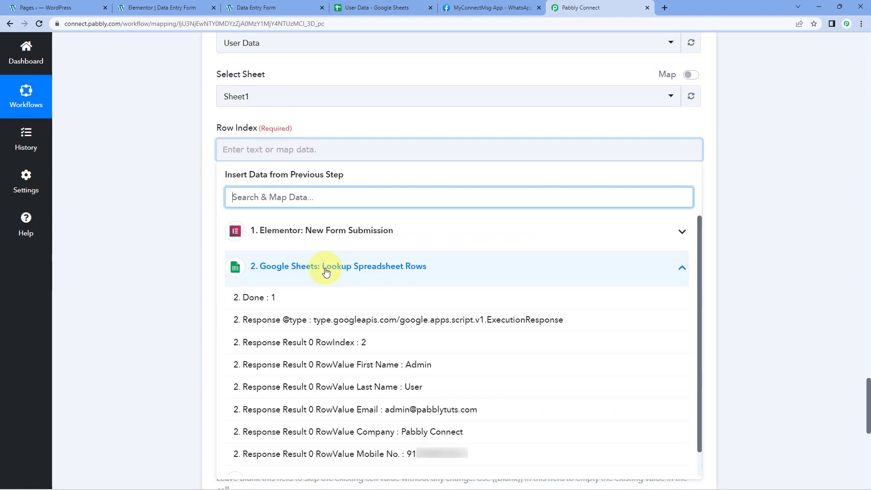
left_click(368, 346)
left_click(184, 230)
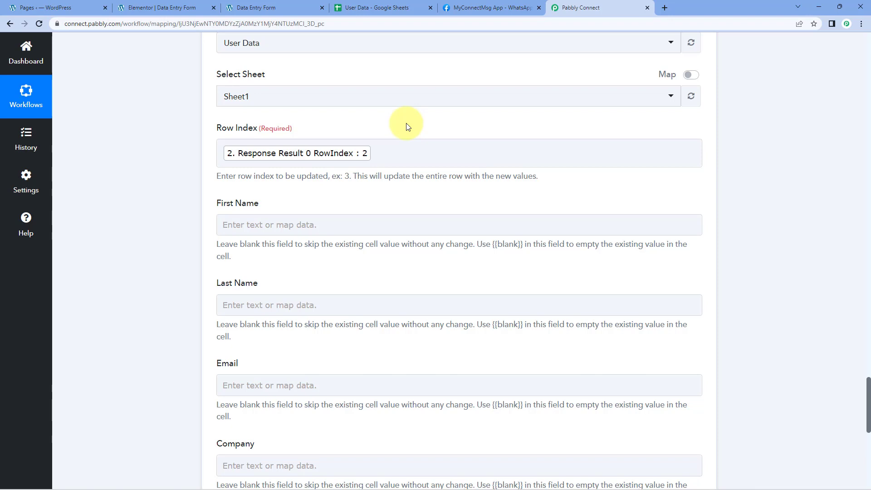
Step: Map First Name and Last Name from the Elementor form submission to the matching Update Row fields
scroll(173, 186, "down", 1)
scroll(173, 186, "down", 1)
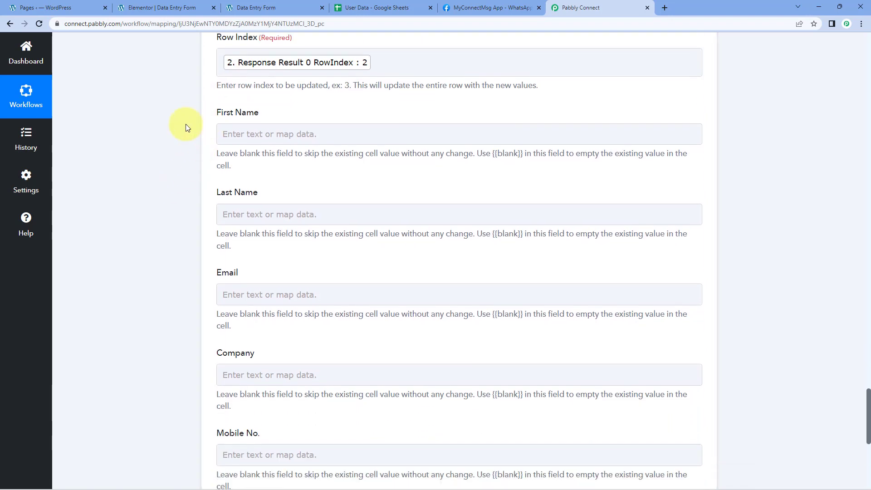
scroll(185, 208, "down", 1)
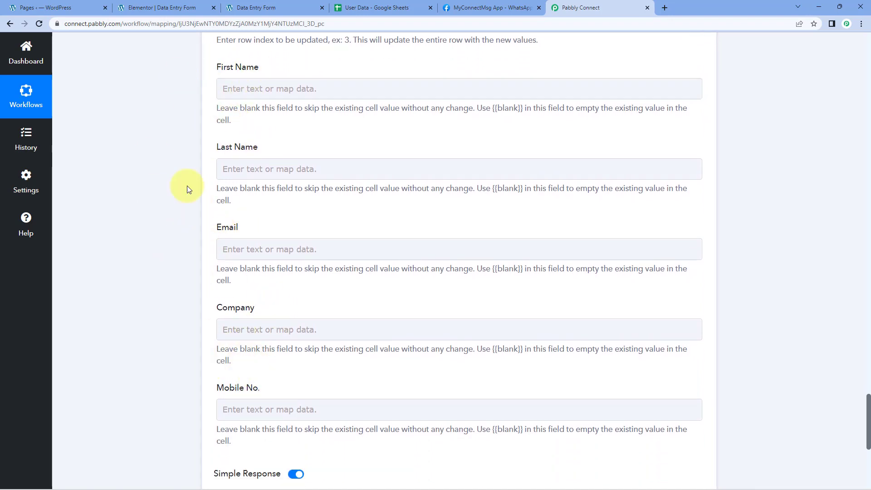
left_click(249, 89)
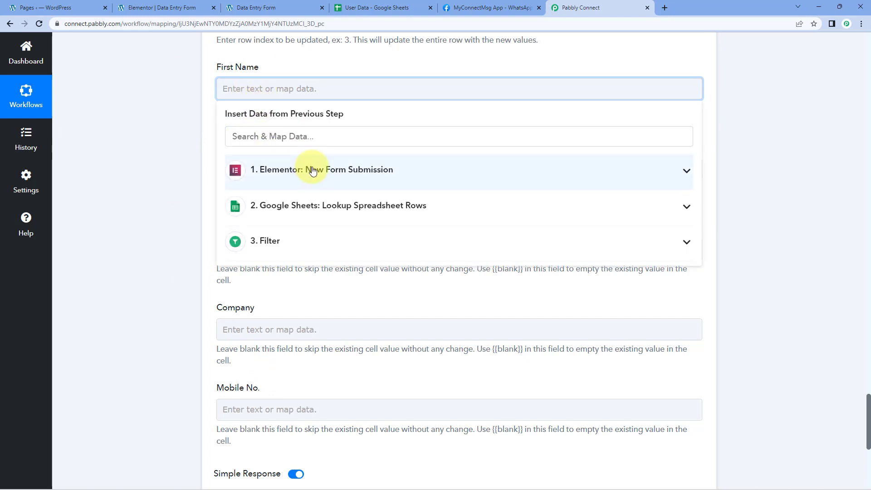
left_click(314, 170)
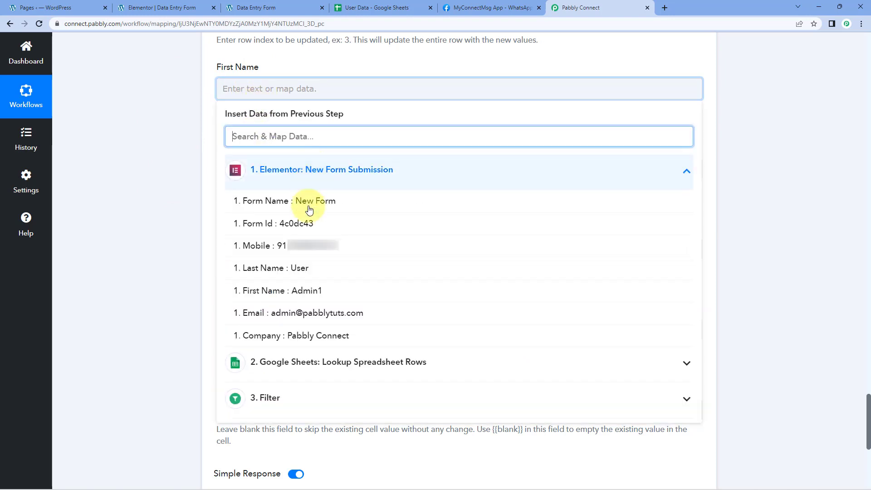
left_click(312, 291)
left_click(173, 129)
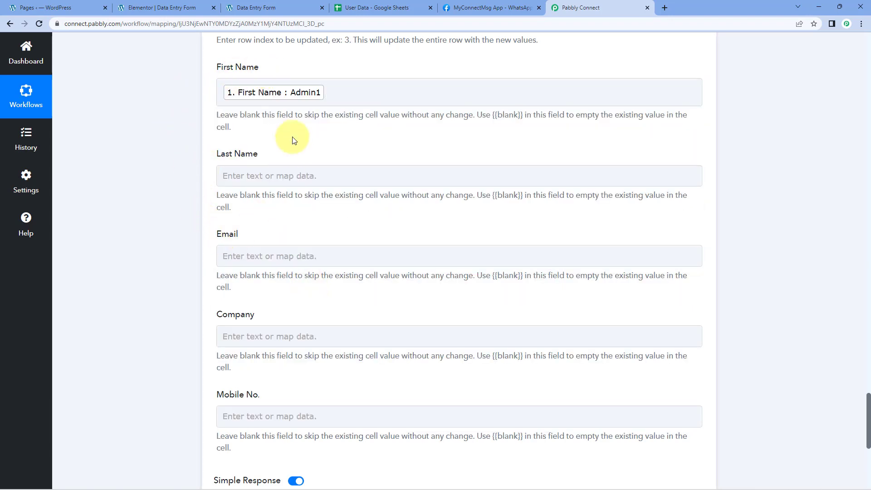
left_click(278, 175)
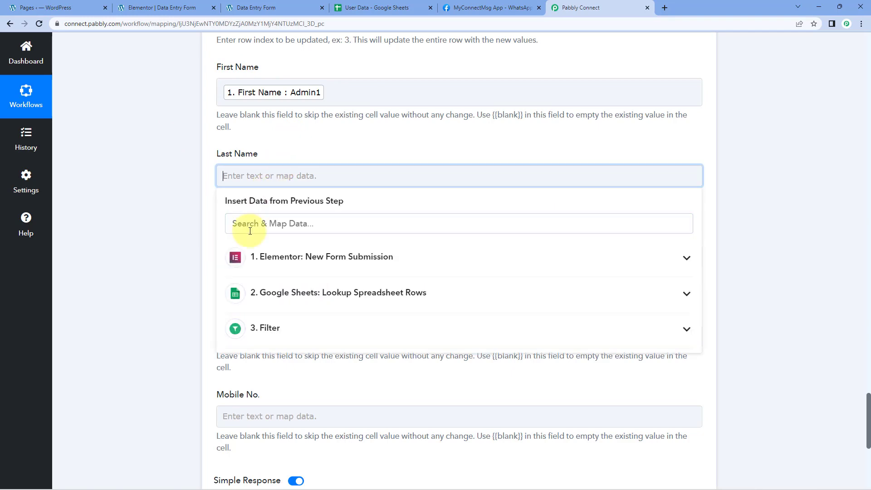
left_click(269, 268)
left_click(298, 356)
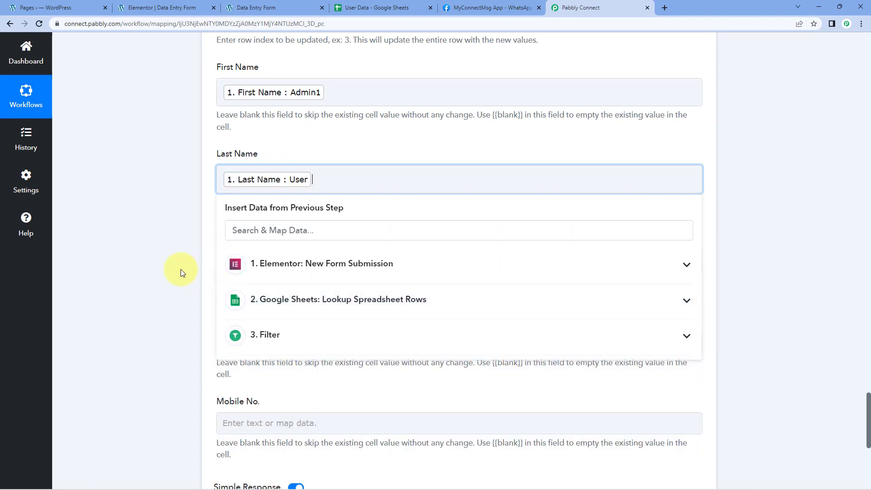
left_click(181, 268)
Step: Map Email and Company from the Elementor form submission to the matching Update Row fields
scroll(181, 269, "down", 4)
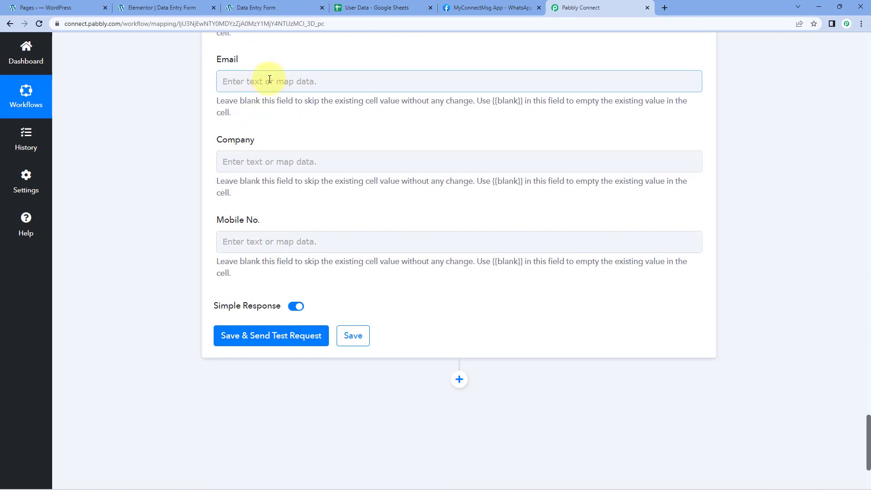
left_click(254, 81)
left_click(273, 163)
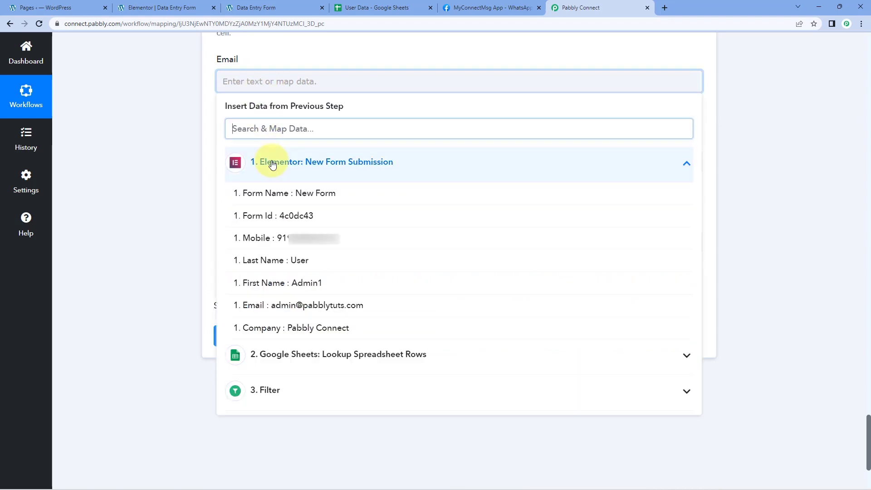
left_click(293, 305)
left_click(247, 169)
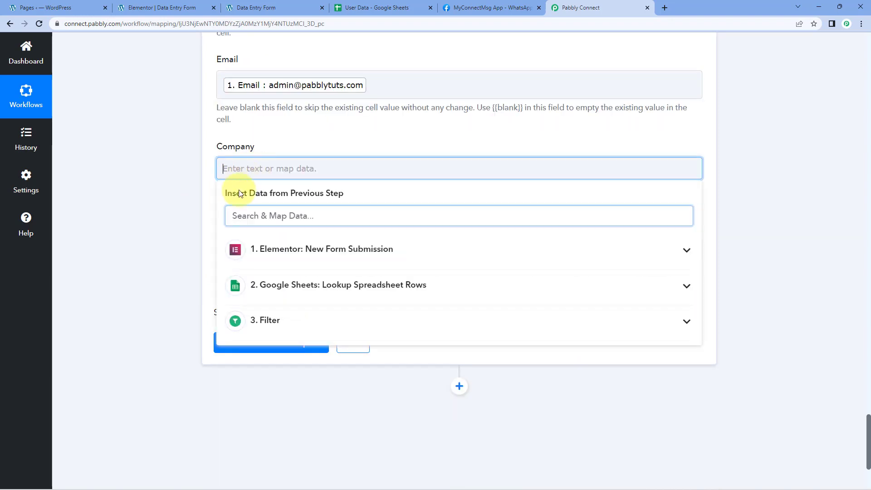
left_click(290, 248)
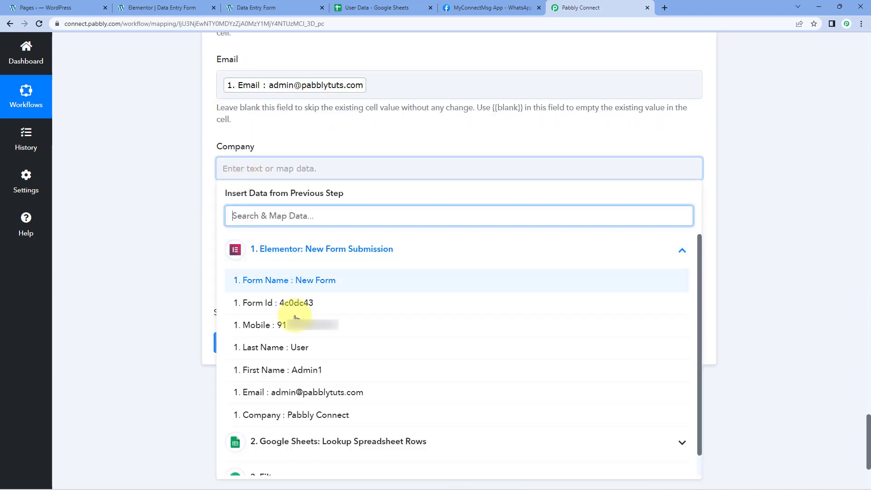
left_click(292, 415)
left_click(171, 285)
Step: Map the Elementor submission's Mobile to Mobile No., then save the Update Row action with a test request
left_click(246, 252)
left_click(272, 339)
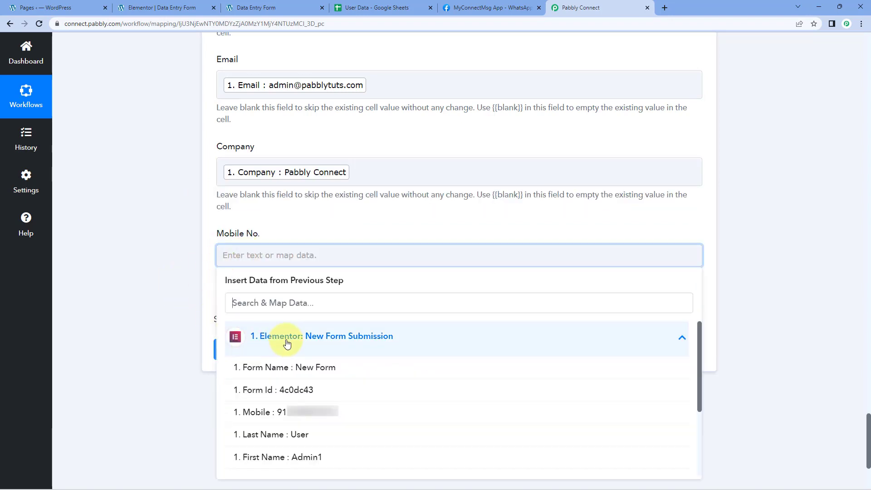
scroll(291, 413, "down", 2)
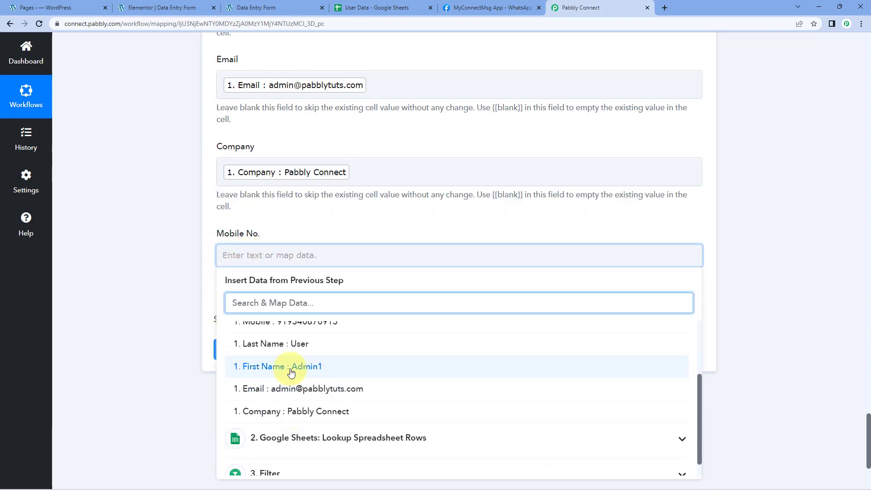
scroll(288, 370, "up", 2)
left_click(286, 413)
left_click(151, 262)
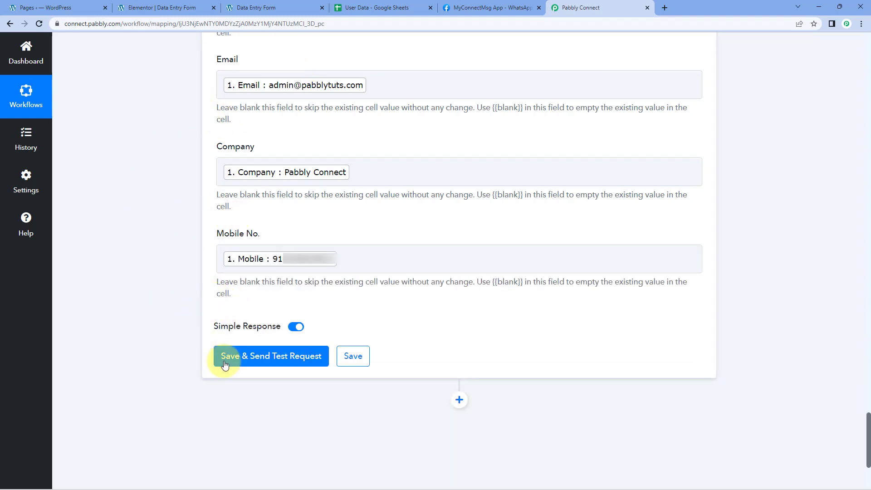
left_click(267, 359)
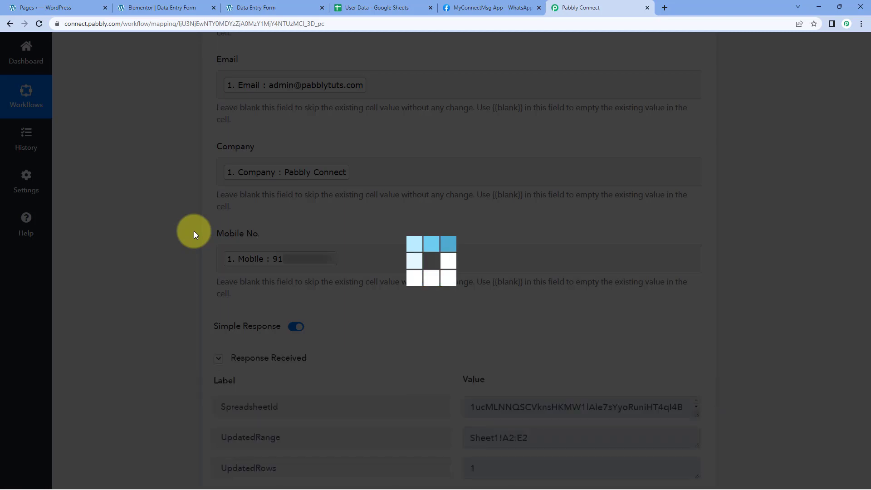
scroll(195, 233, "down", 5)
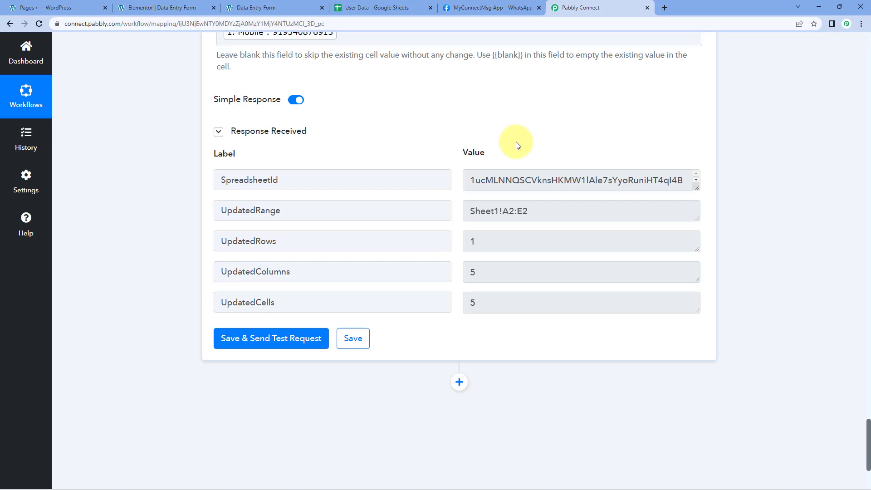
Step: Check the First Name value in row 2 of the User Data sheet, then return to the Pabbly Connect workflow
left_click(380, 7)
left_click(62, 152)
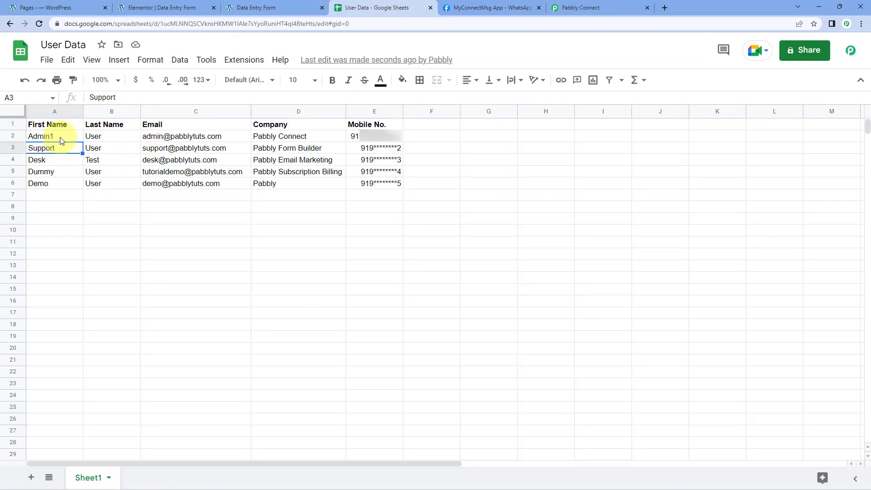
left_click(62, 141)
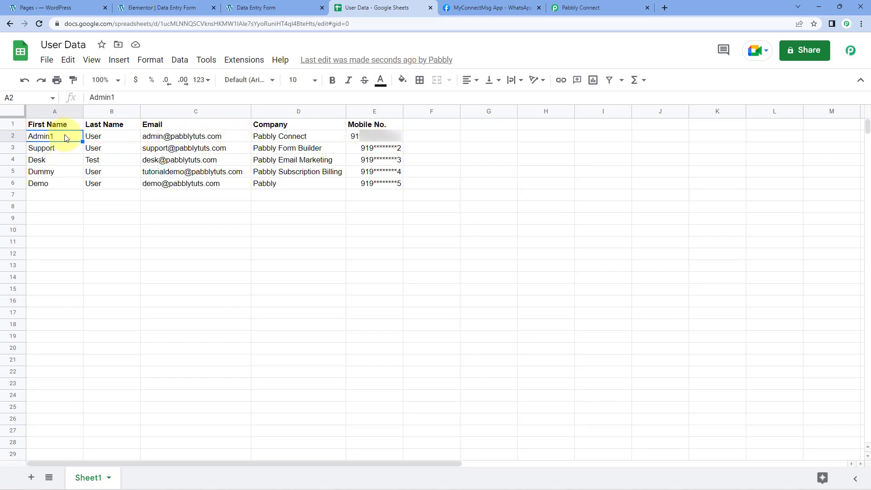
left_click(275, 8)
left_click(381, 8)
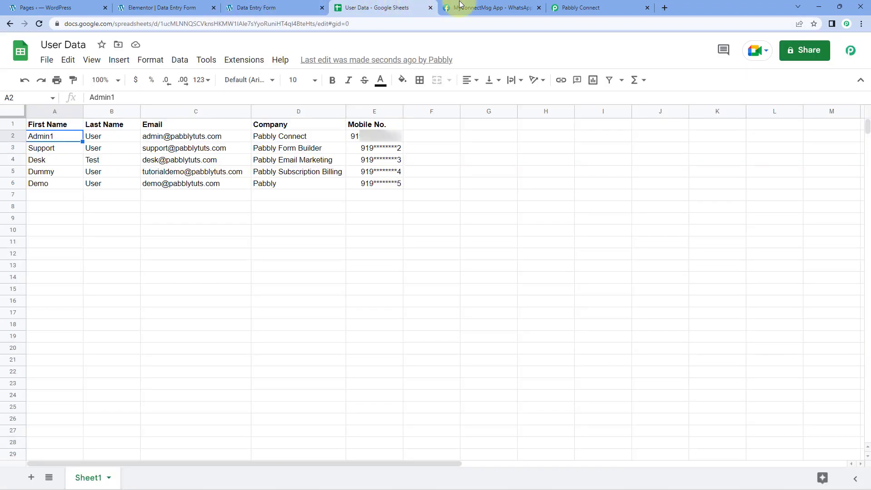
left_click(590, 8)
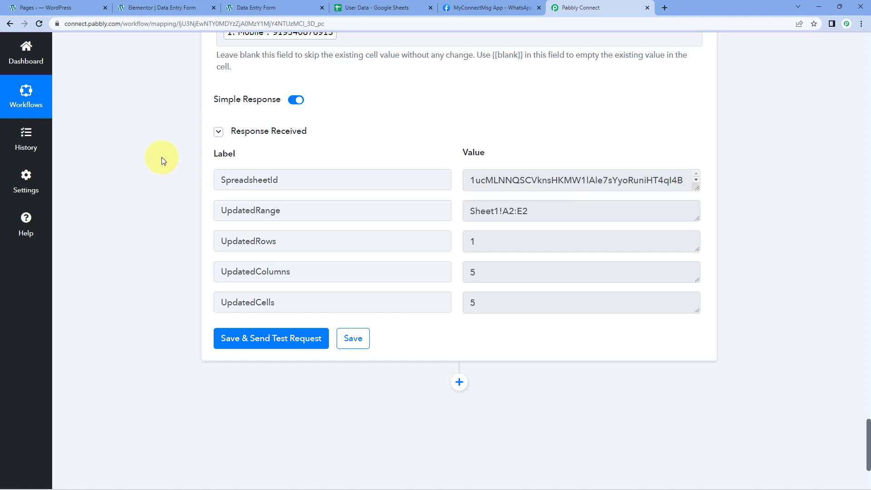
Step: Add a new action step after the Update Row action and choose WhatsApp Cloud API as its app
scroll(162, 157, "down", 3)
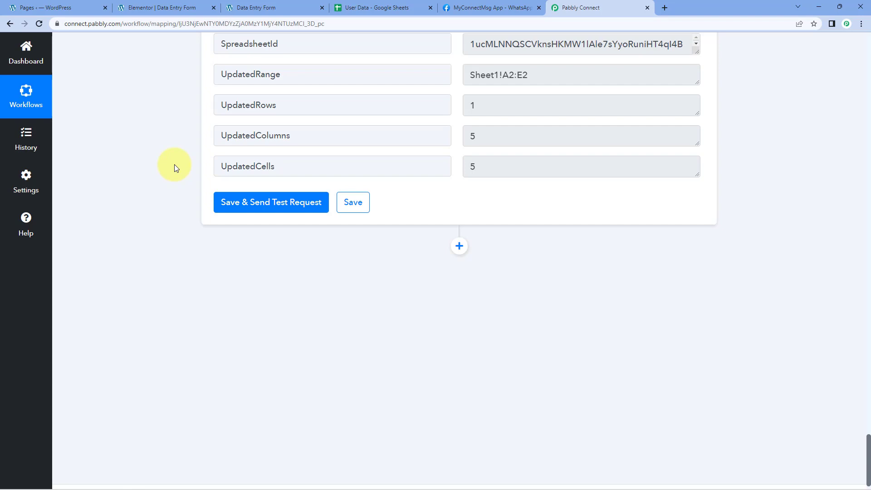
scroll(389, 237, "down", 1)
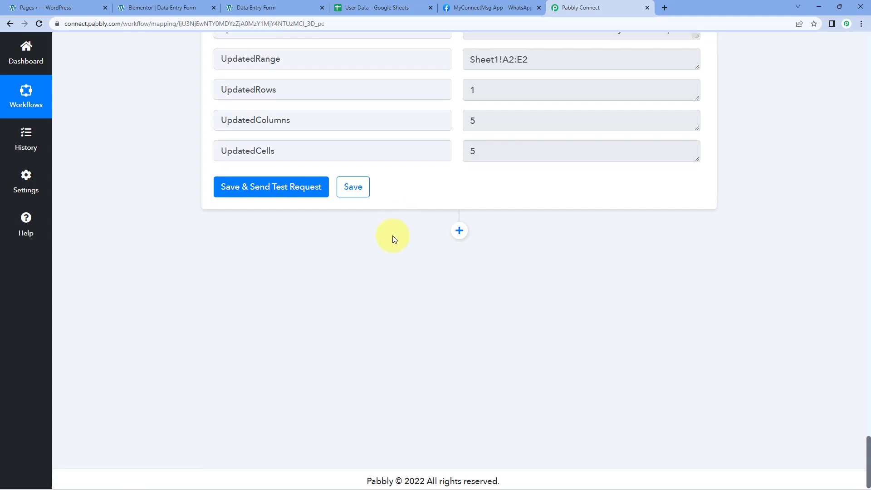
left_click(457, 220)
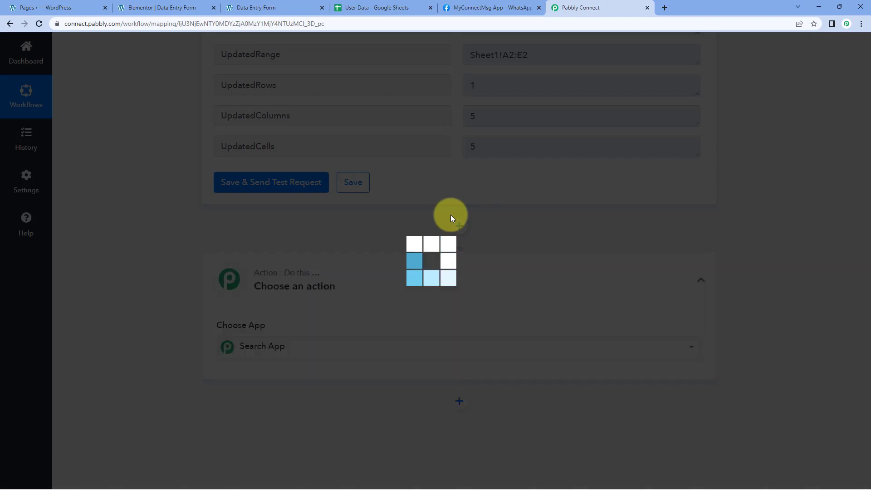
scroll(190, 230, "down", 6)
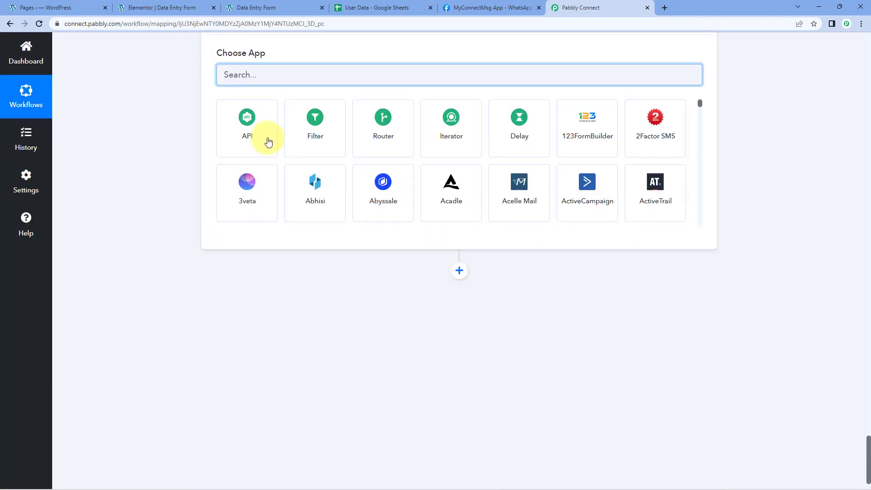
scroll(267, 136, "up", 2)
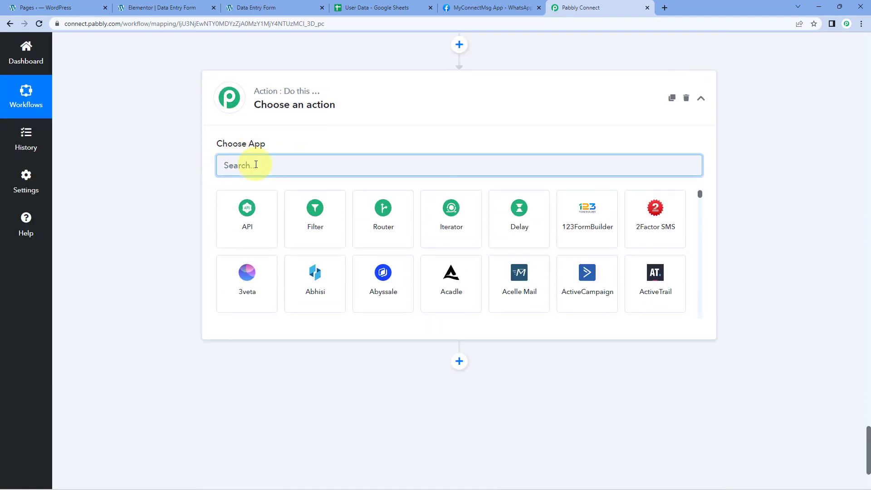
type("WhatsApp")
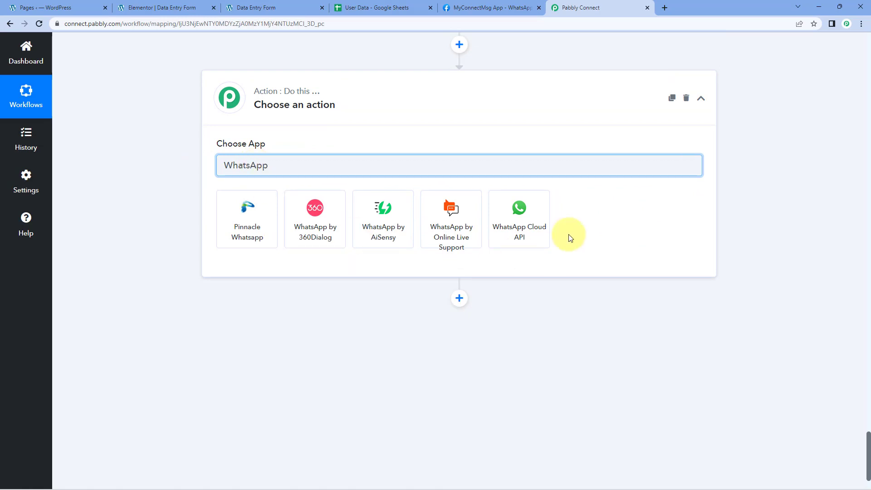
left_click(537, 208)
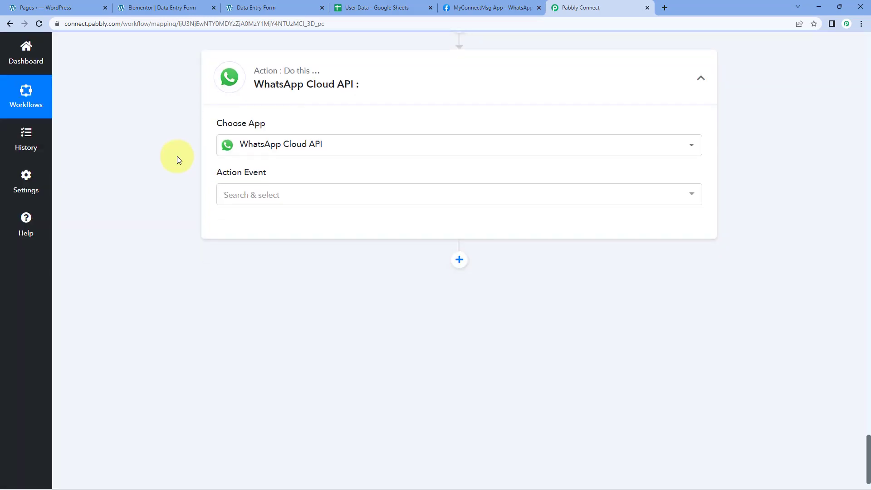
Step: Set the WhatsApp Cloud API action event to Send Template Message
scroll(177, 156, "down", 1)
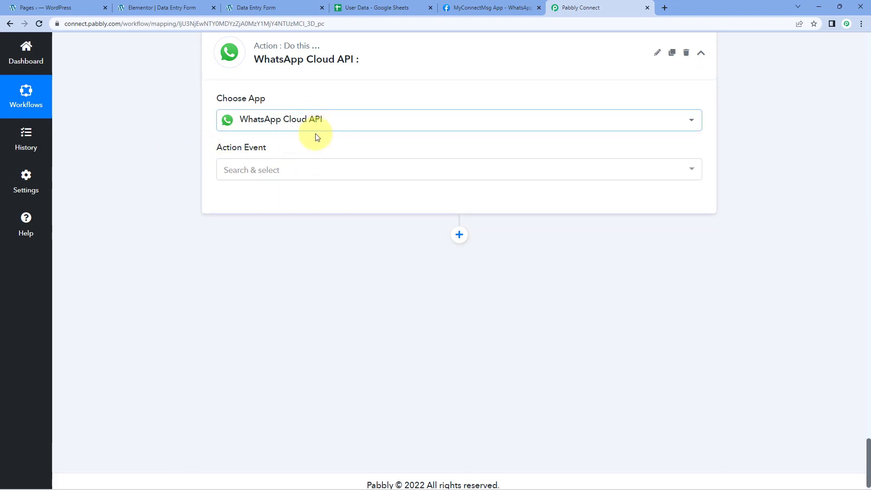
left_click(301, 172)
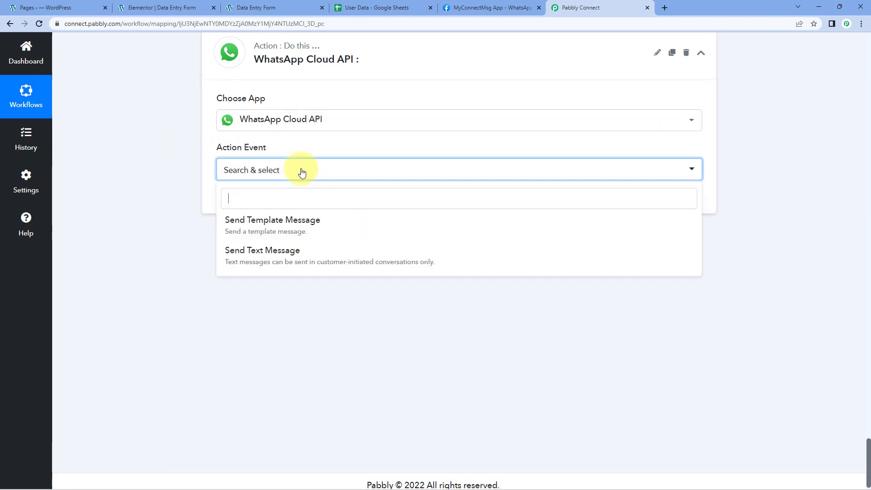
left_click(253, 221)
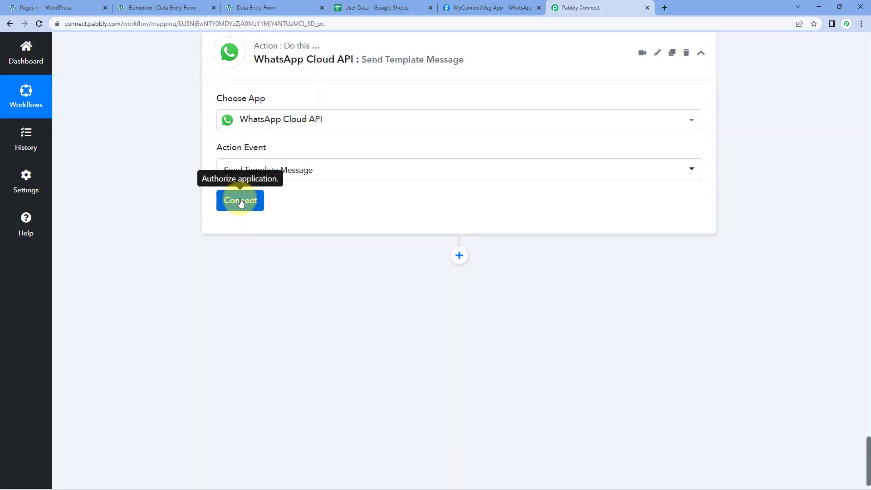
Step: Start connecting a WhatsApp Cloud API account with the Add New Connection option
left_click(241, 201)
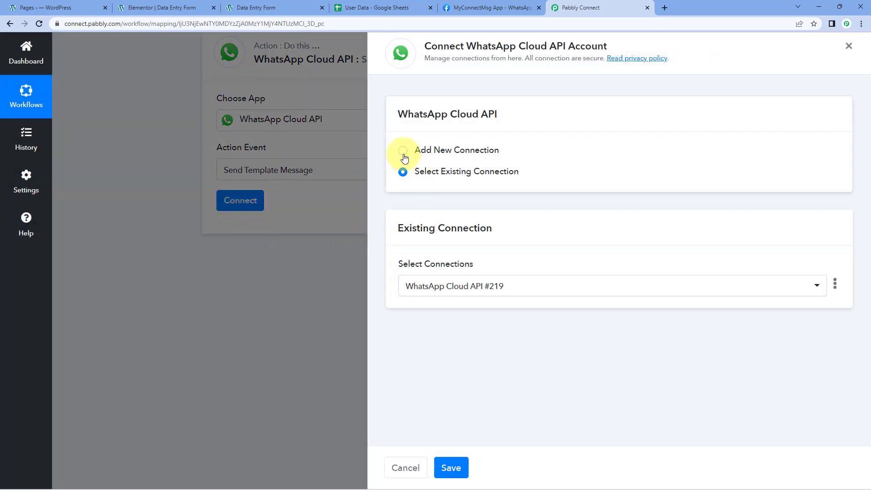
left_click(403, 151)
scroll(553, 171, "down", 1)
scroll(522, 168, "down", 1)
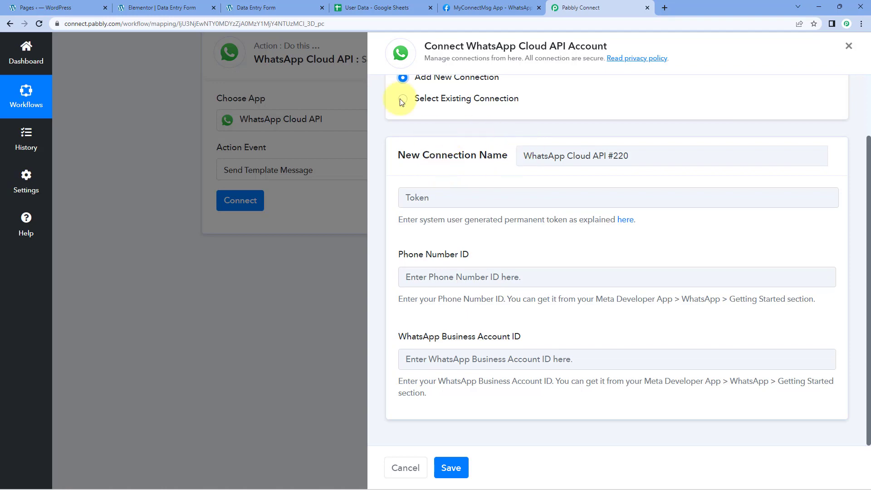
Step: Copy the phone number ID from the MyConnectMsg App's Getting started page in Meta for Developers into the new connection's Phone Number ID
left_click(487, 8)
scroll(220, 144, "down", 1)
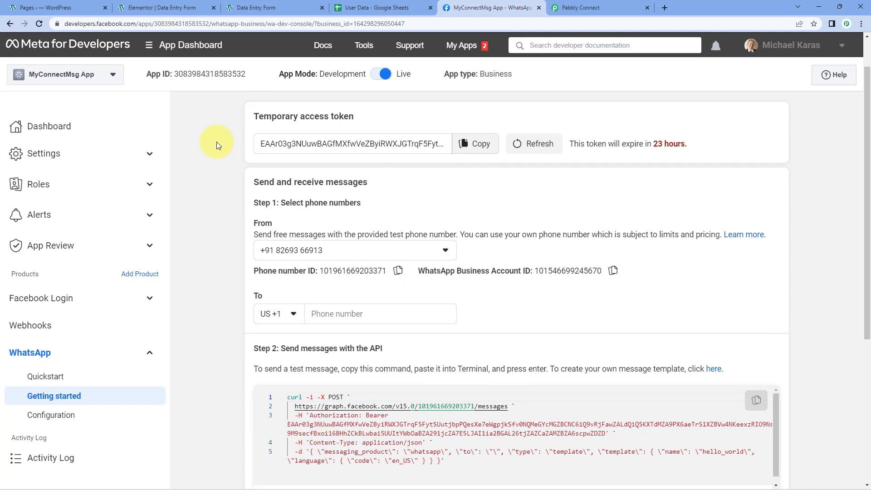
left_click_drag(241, 119, 373, 119)
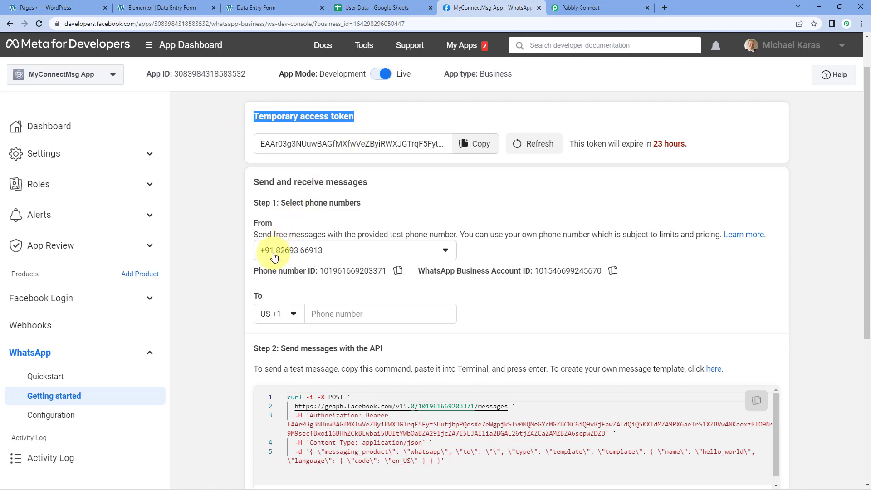
left_click_drag(253, 271, 318, 273)
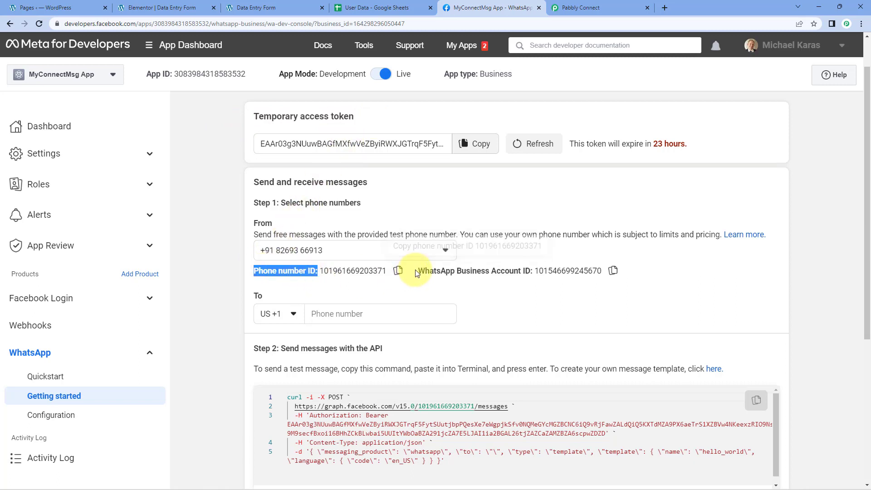
left_click_drag(417, 271, 534, 272)
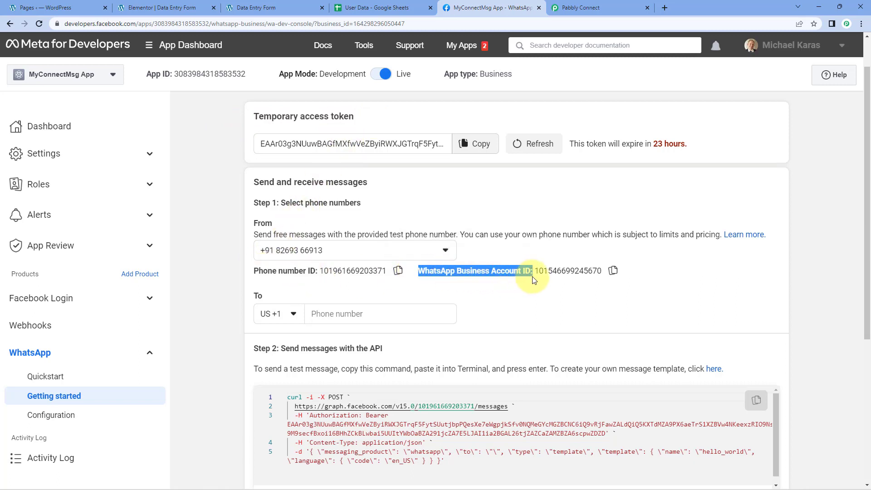
left_click(398, 270)
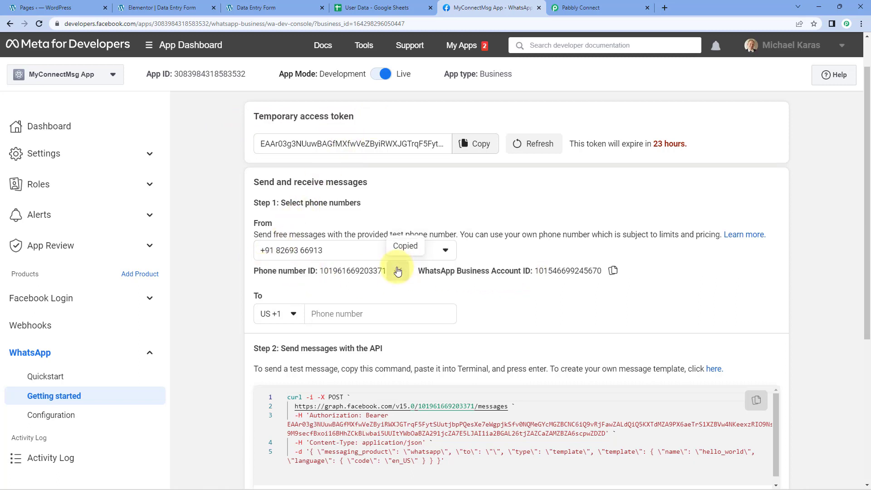
left_click(605, 4)
right_click(434, 278)
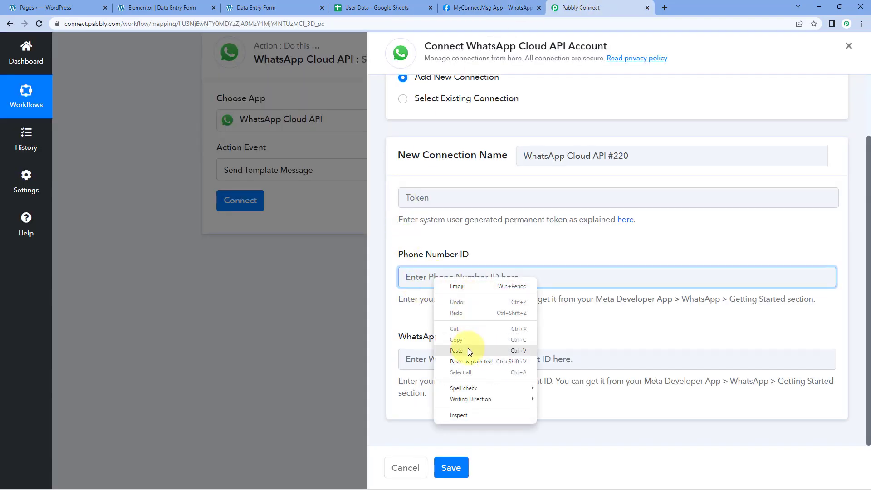
left_click(468, 350)
Step: Copy the WhatsApp Business Account ID from the Meta for Developers page into the matching field of the new connection
left_click(486, 7)
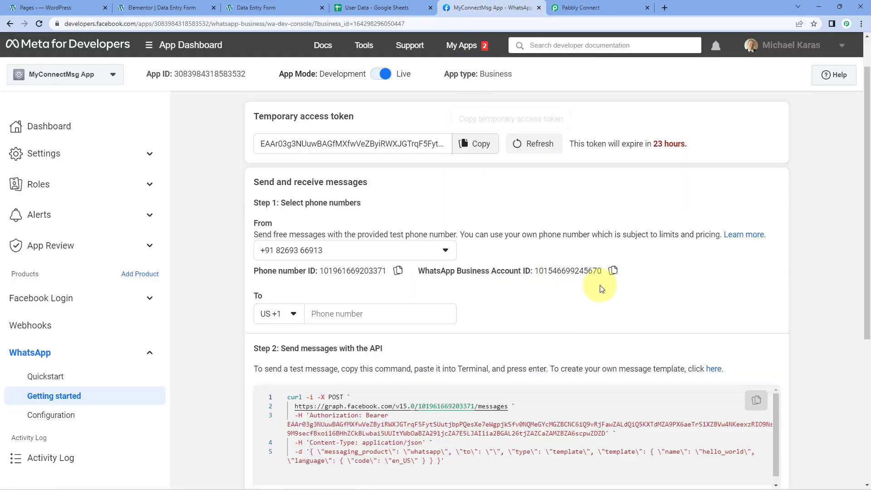
left_click(613, 271)
left_click(584, 7)
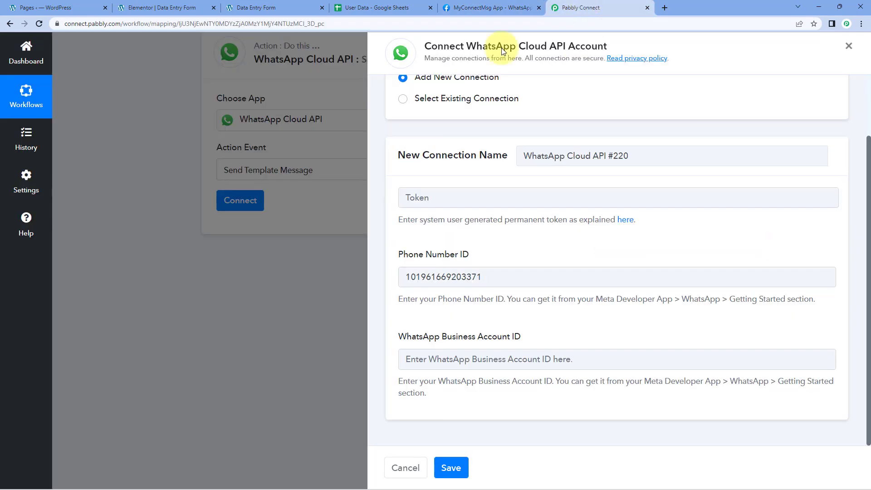
left_click(437, 357)
right_click(437, 358)
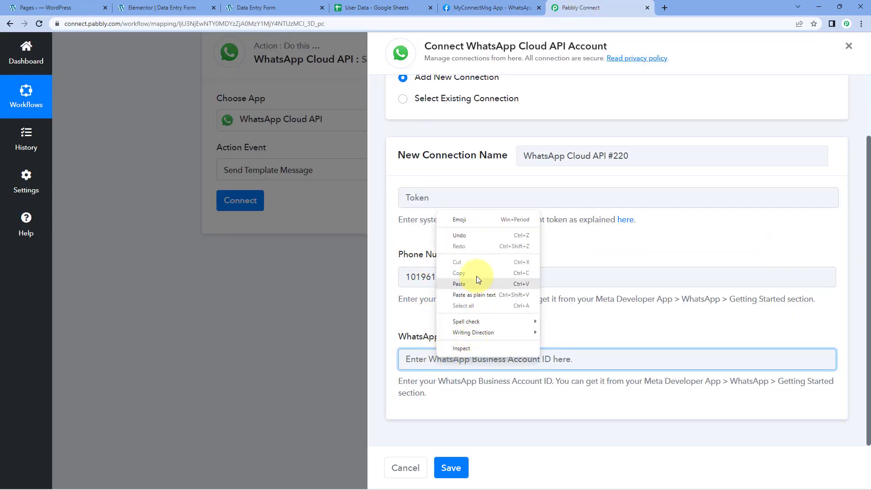
left_click(472, 283)
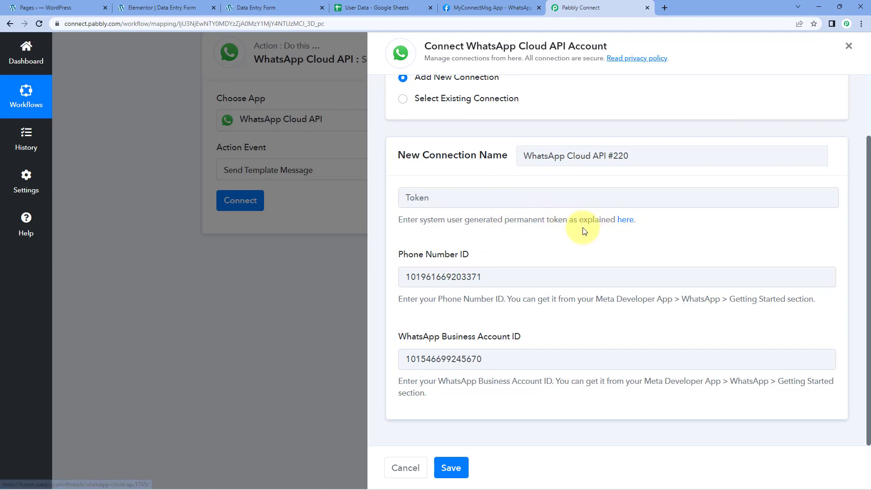
Step: Check the temporary access token's expiry time on the Meta for Developers page, then return to the Pabbly Connect connection form
left_click(443, 2)
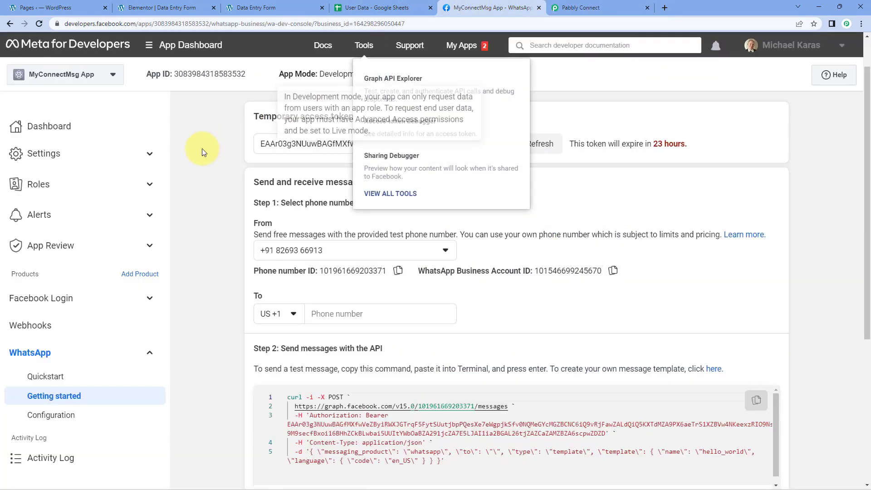
left_click_drag(252, 126, 363, 121)
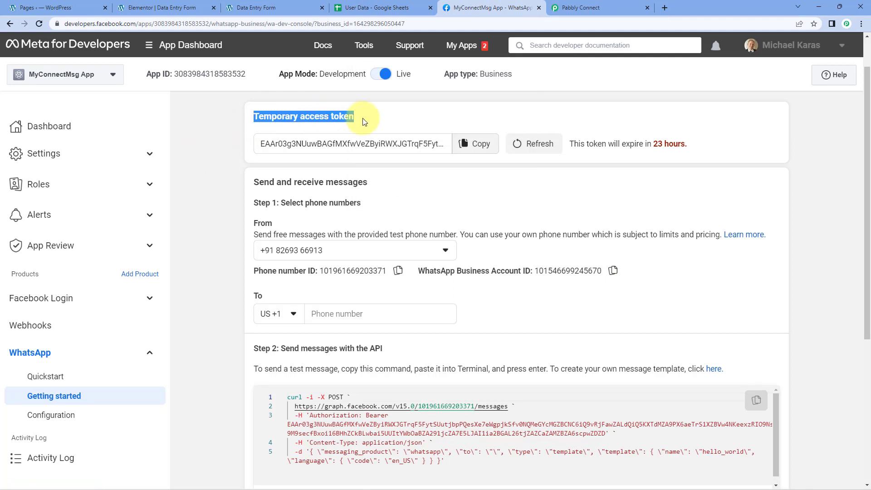
left_click(375, 125)
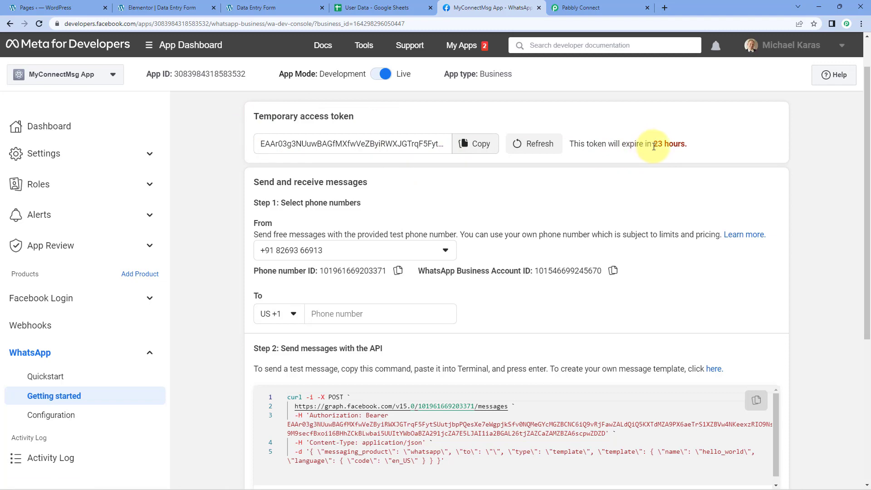
left_click_drag(652, 145, 688, 144)
left_click(571, 131)
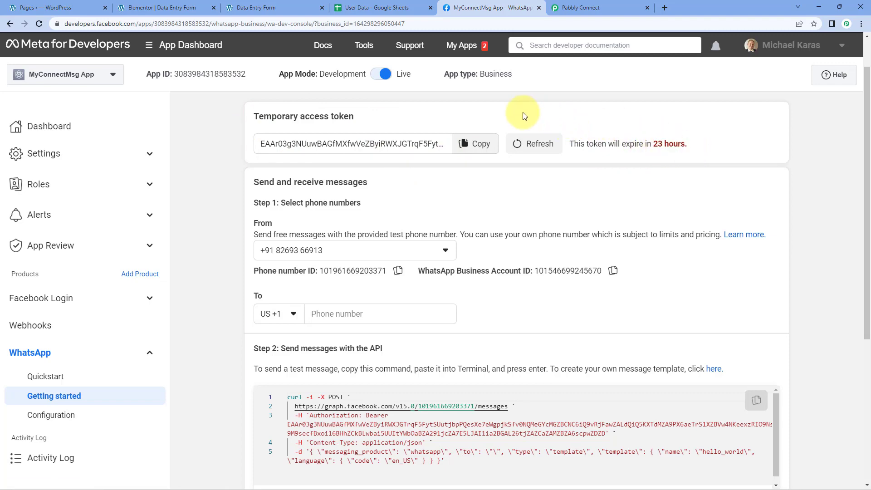
left_click(578, 8)
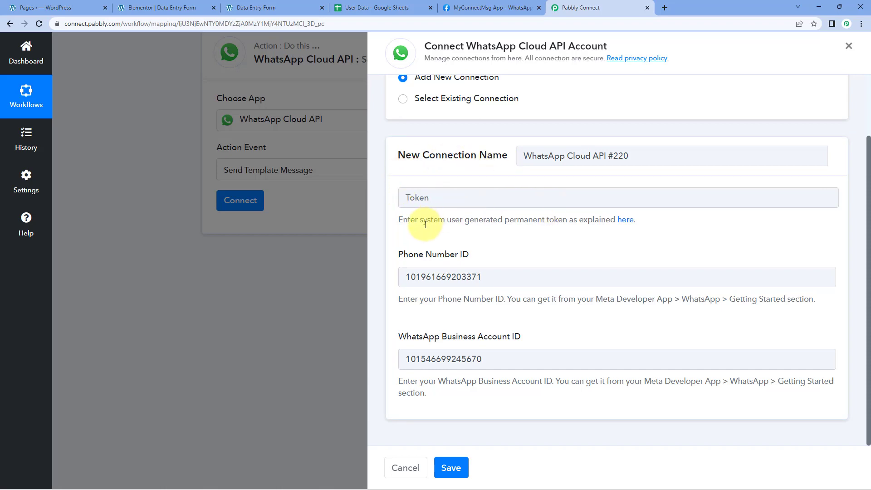
Step: Open the linked WhatsApp Cloud API forum thread, look through its permanent token guidance, and return to the connection form
left_click(626, 221)
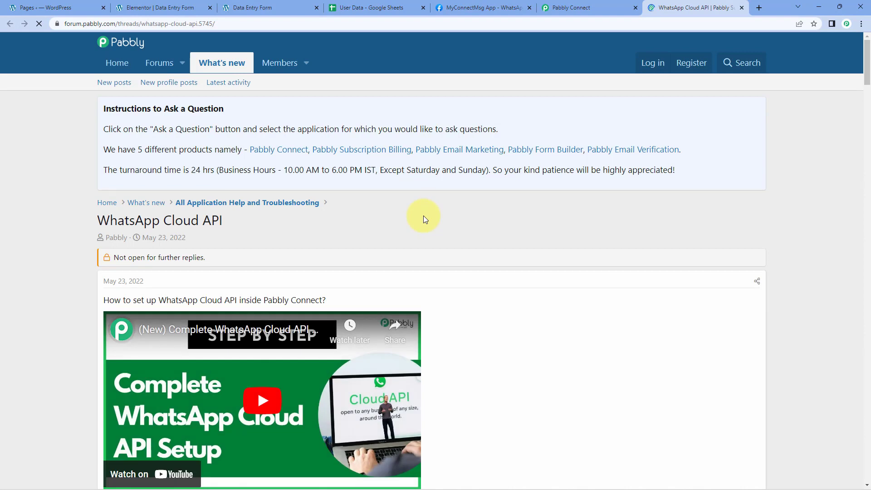
scroll(490, 225, "down", 4)
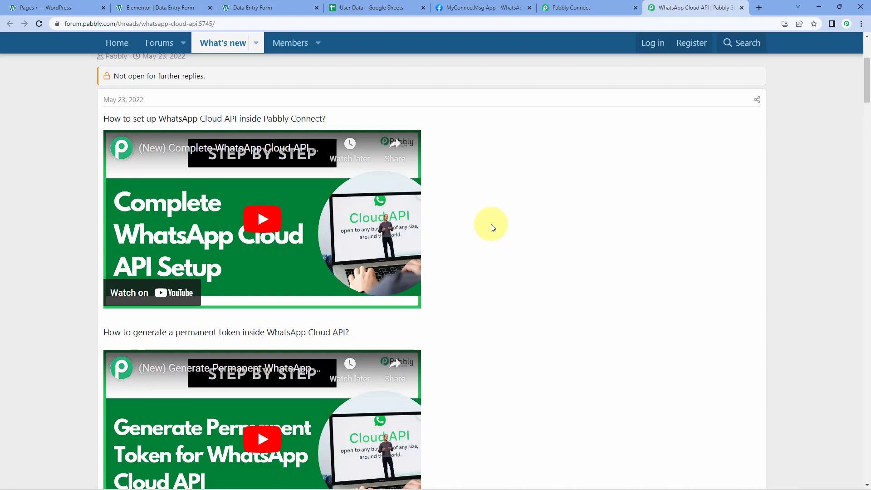
scroll(492, 227, "down", 2)
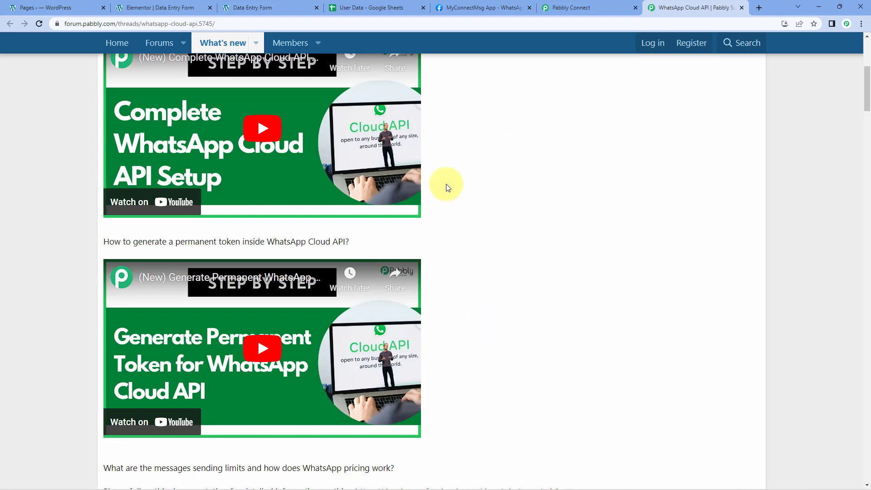
left_click(594, 8)
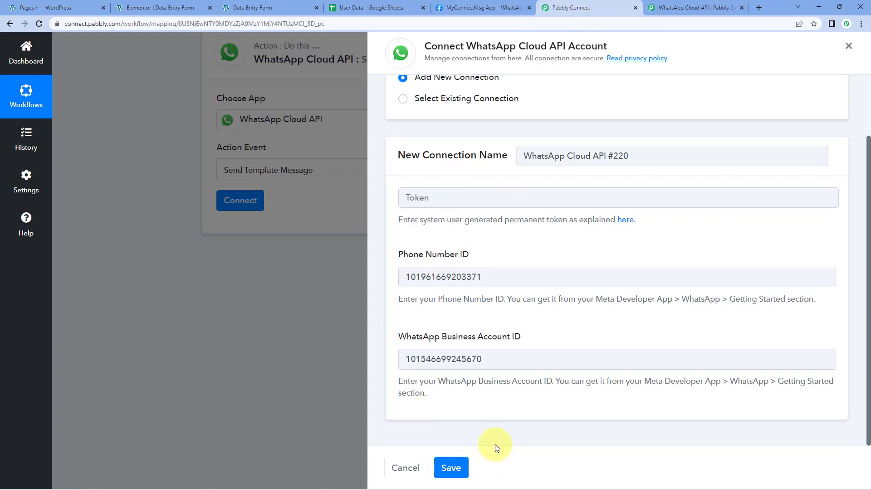
Step: Connect the WhatsApp Cloud API action with the existing connection WhatsApp Cloud API #219 instead of a new one, and save it
scroll(499, 286, "up", 2)
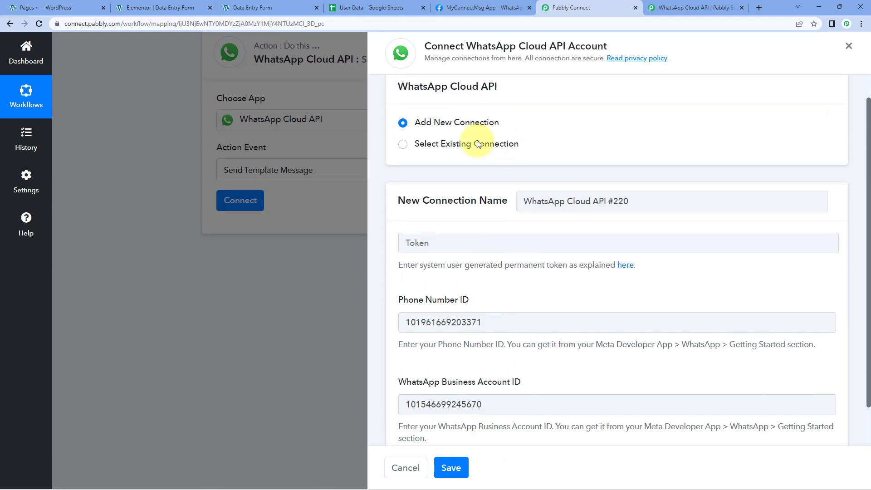
left_click(477, 144)
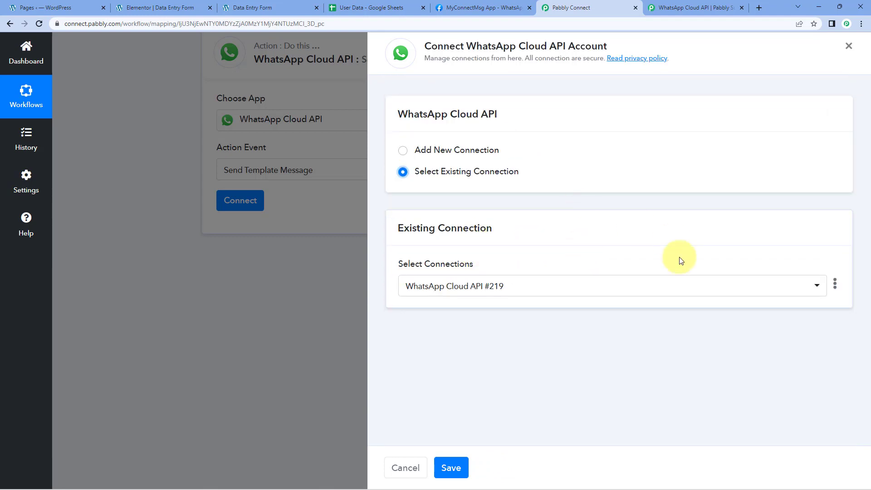
left_click(452, 468)
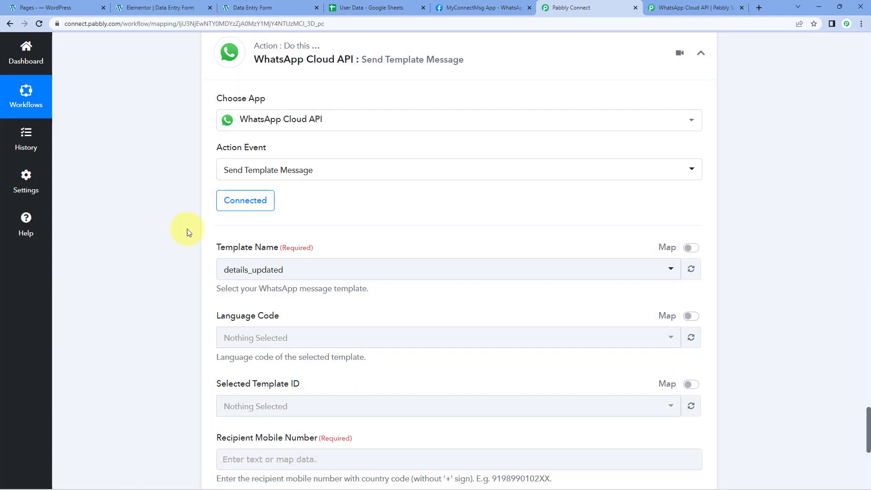
Step: Examine the message templates available under Template Name in the Send Template Message action
scroll(377, 230, "down", 1)
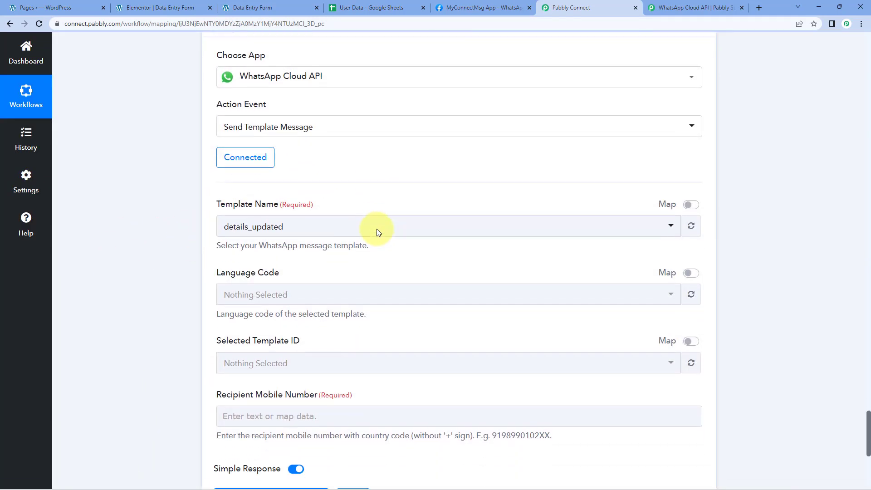
scroll(197, 193, "down", 1)
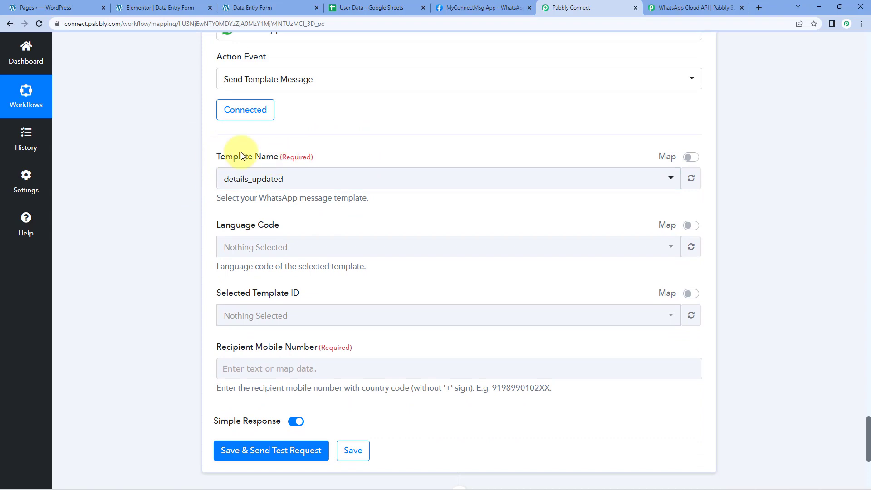
left_click(411, 181)
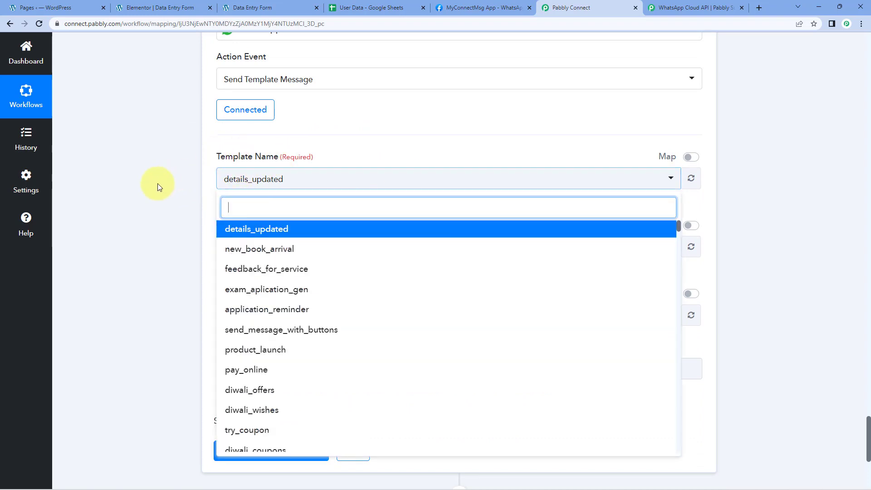
scroll(194, 186, "down", 1)
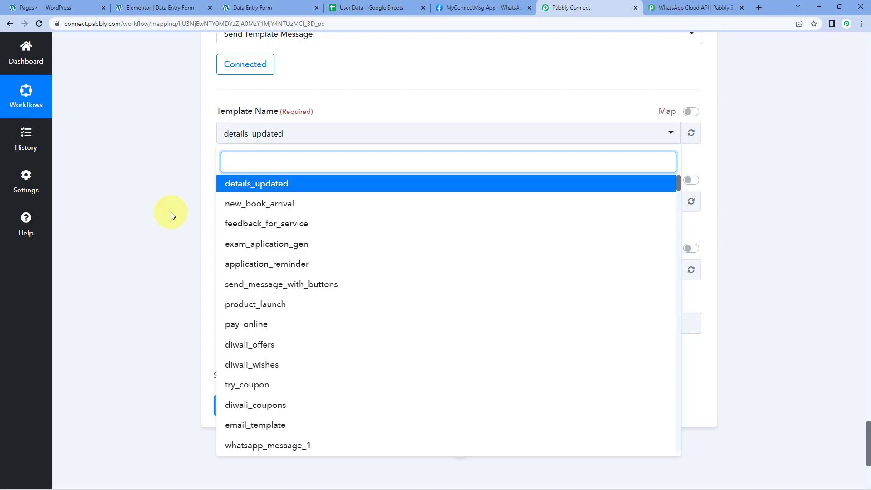
Step: Switch to Meta for Developers and open the message template manager linked in Step 2 of the MyConnectMsg App's Getting started page
left_click(481, 7)
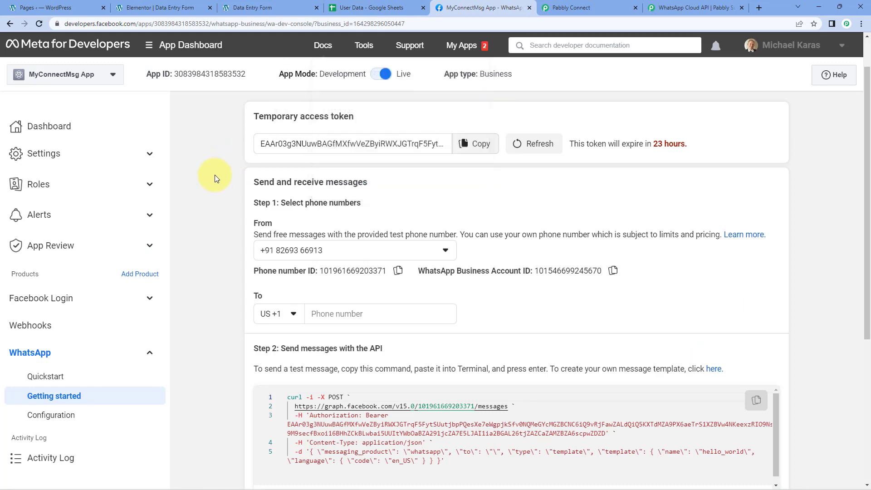
scroll(214, 176, "down", 5)
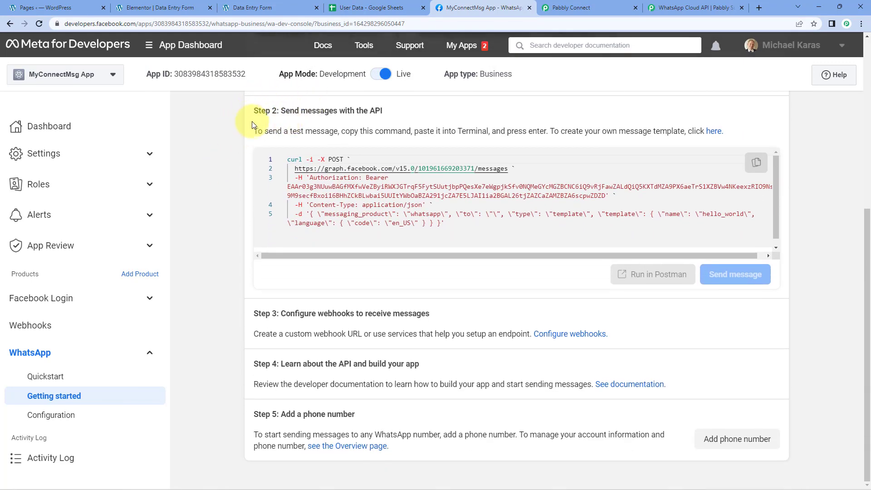
left_click(713, 133)
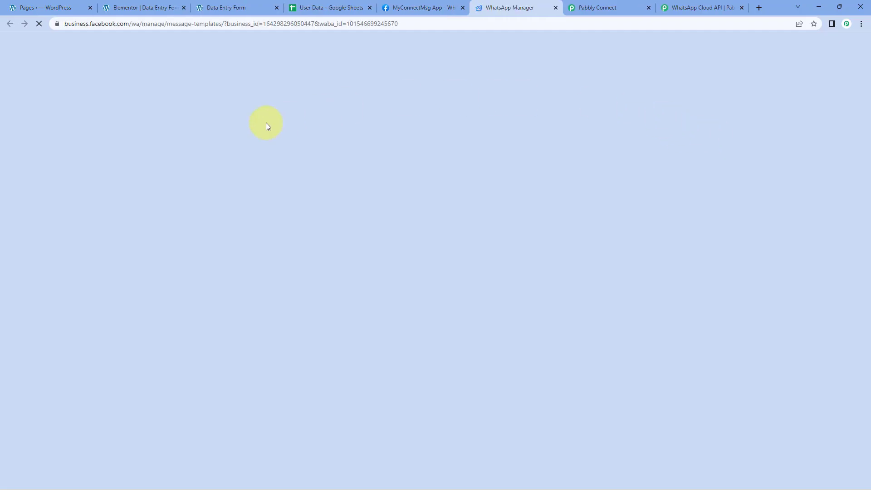
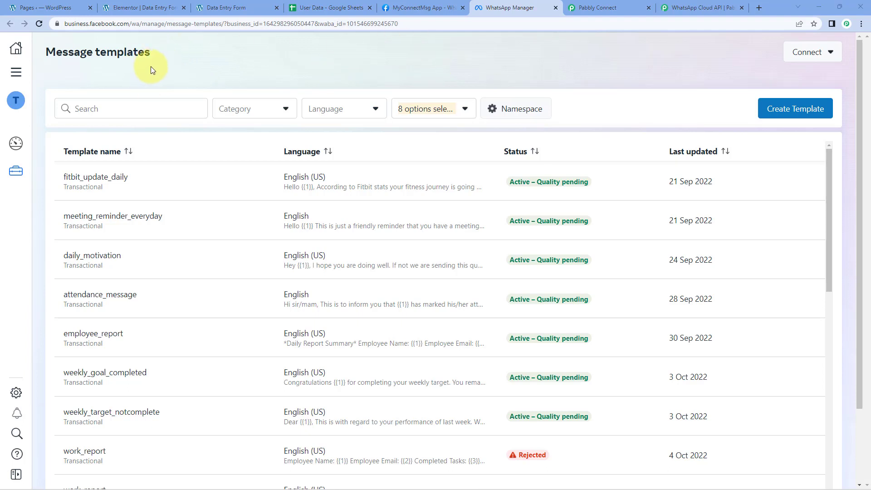
Step: Search the message templates for "details_" and open the details_updated template
left_click(118, 109)
type("details")
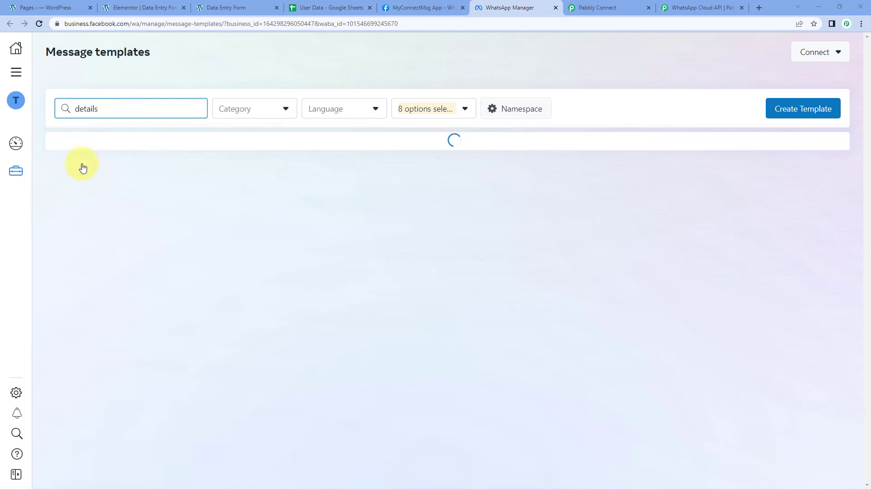
type("-up")
key("BackSpace")
key("BackSpace")
key("BackSpace")
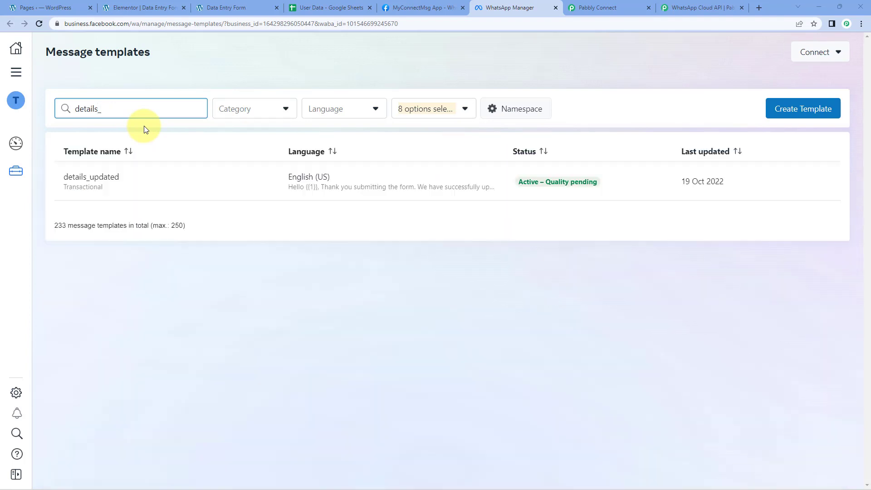
left_click(108, 179)
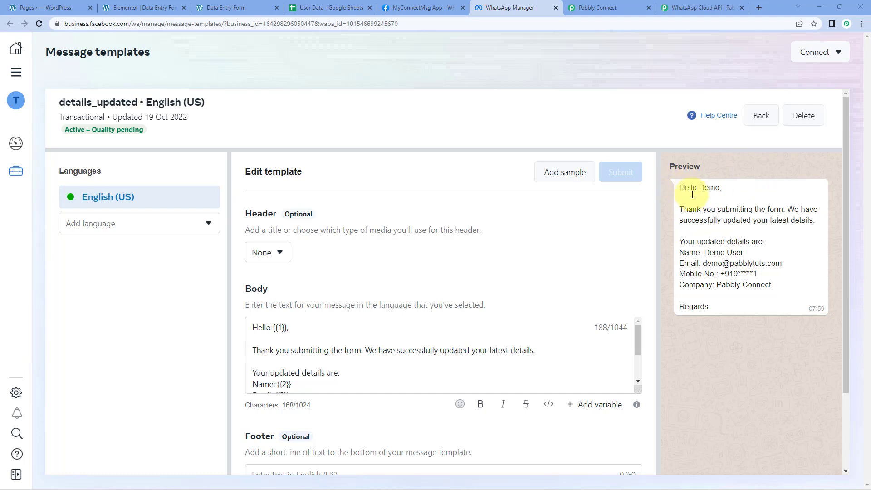
Step: Compare the greeting name in the details_updated template's preview with the {{1}} variable in its body text
left_click_drag(700, 189, 721, 188)
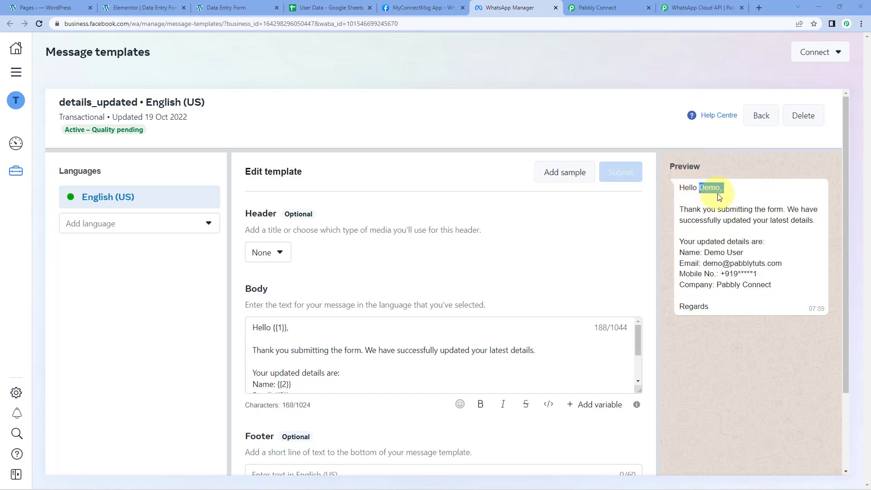
left_click(625, 218)
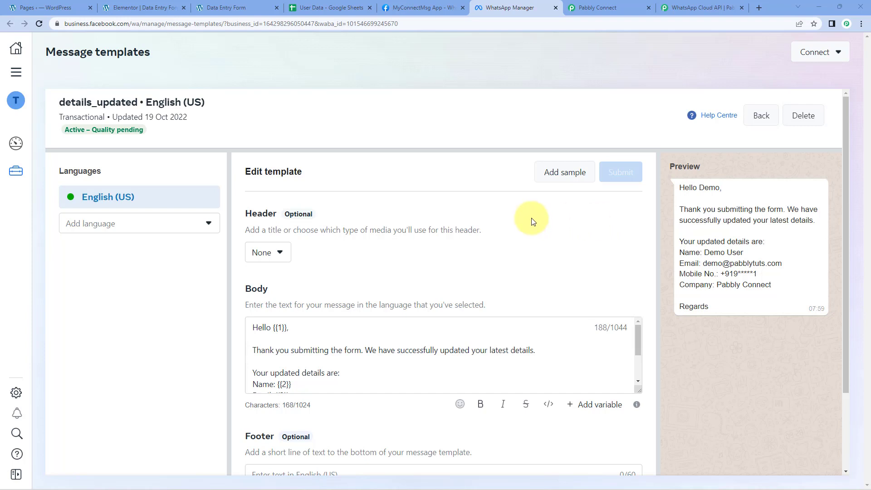
scroll(534, 222, "down", 2)
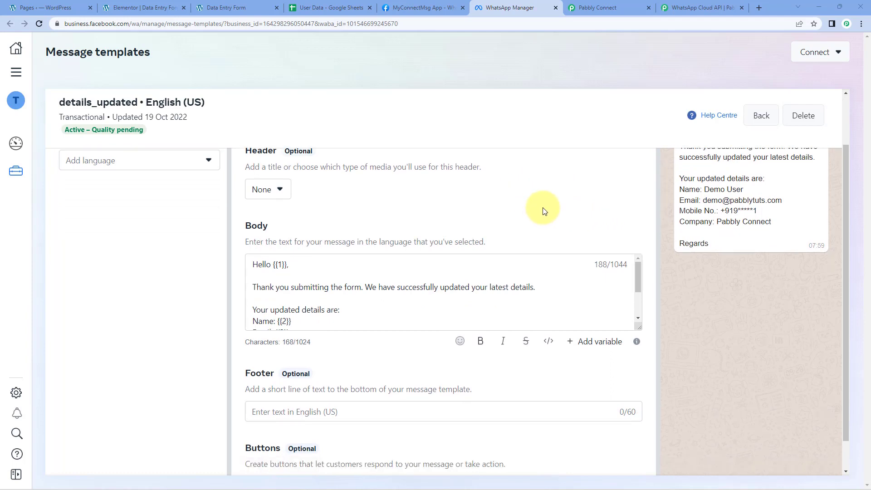
left_click_drag(273, 236, 287, 238)
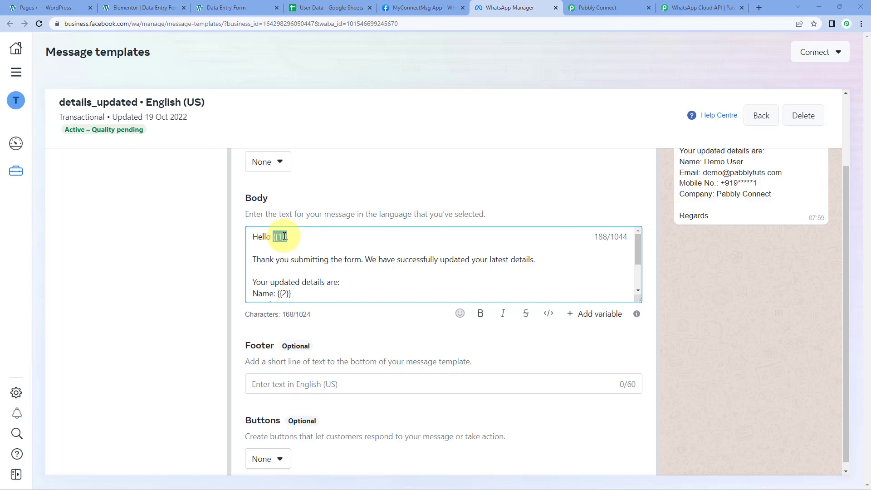
left_click(278, 237)
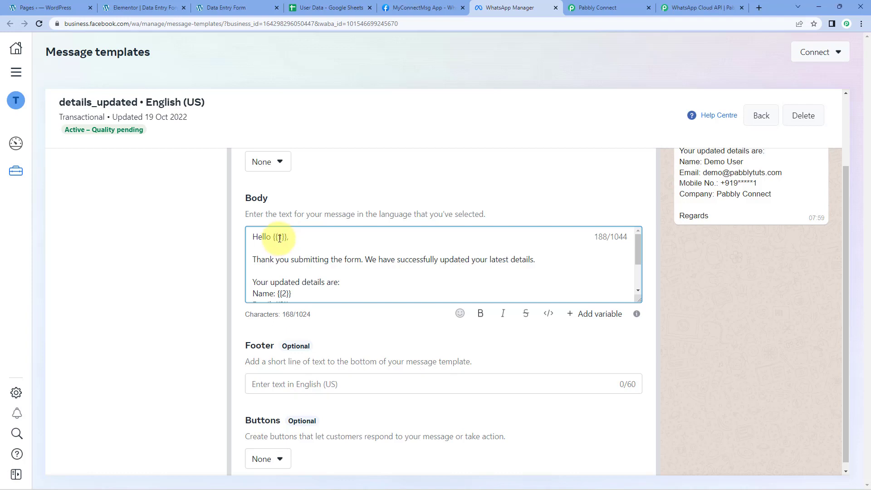
scroll(481, 181, "up", 1)
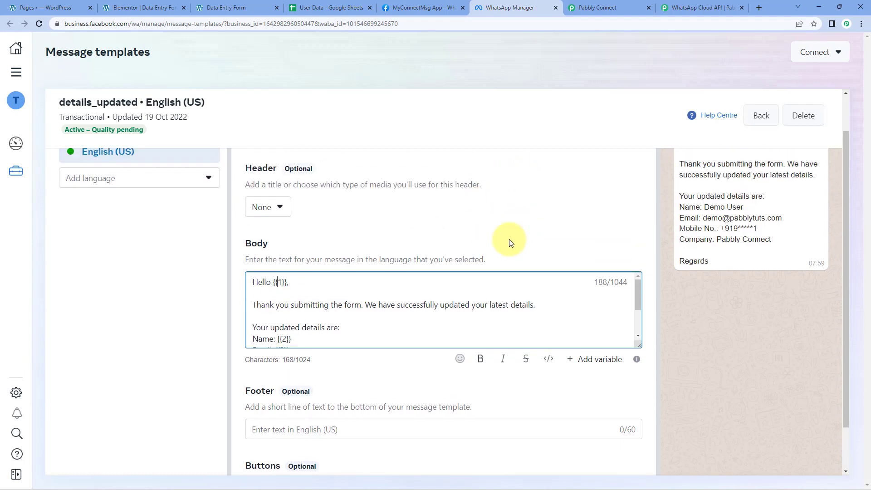
left_click_drag(277, 284, 282, 285)
left_click(282, 283)
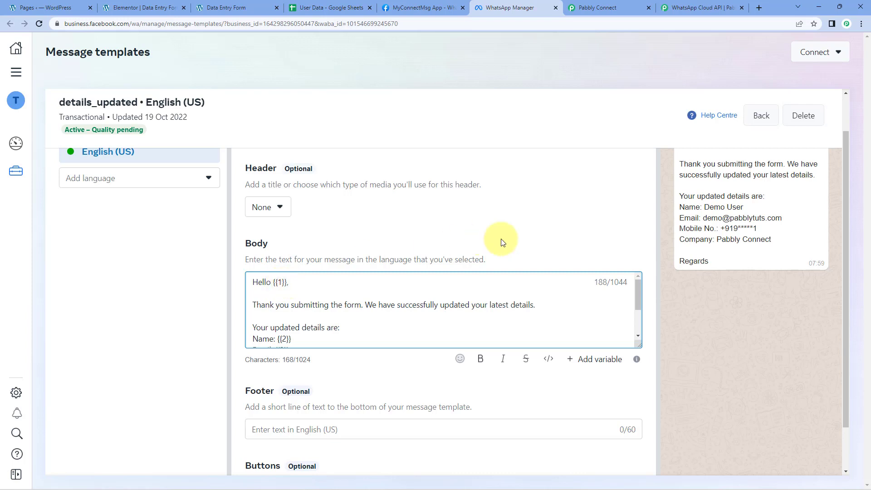
scroll(501, 241, "up", 1)
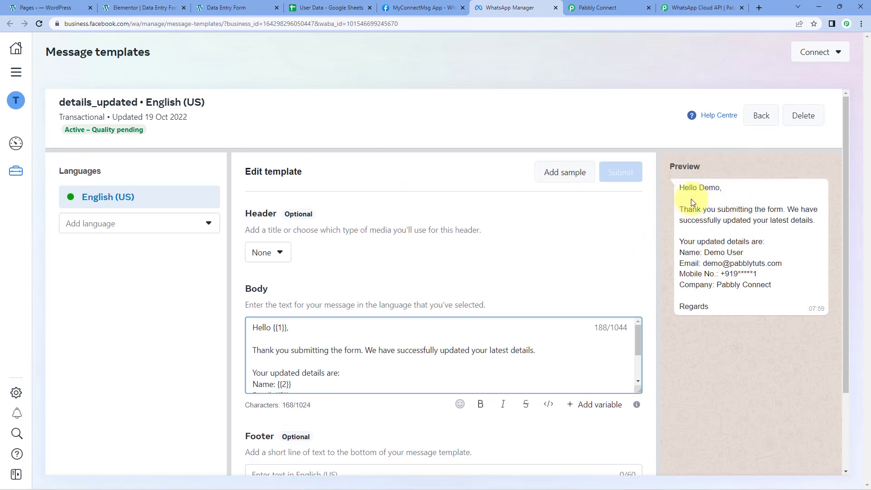
double_click(710, 189)
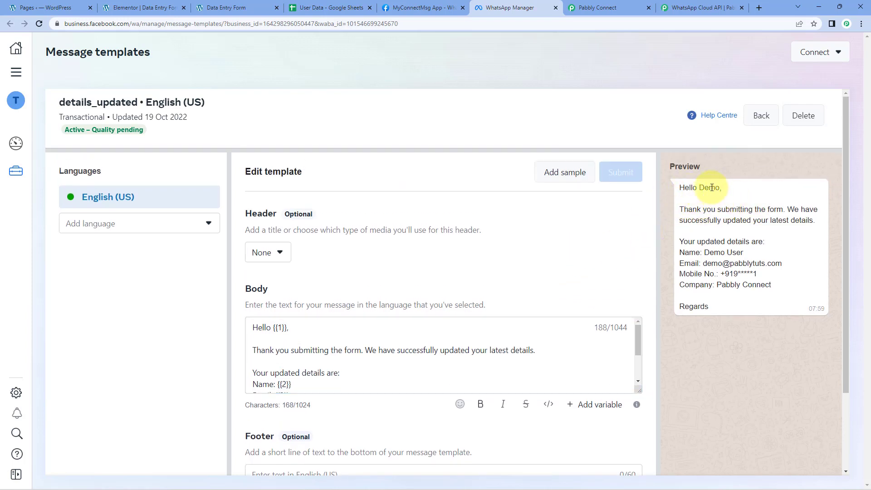
left_click(685, 216)
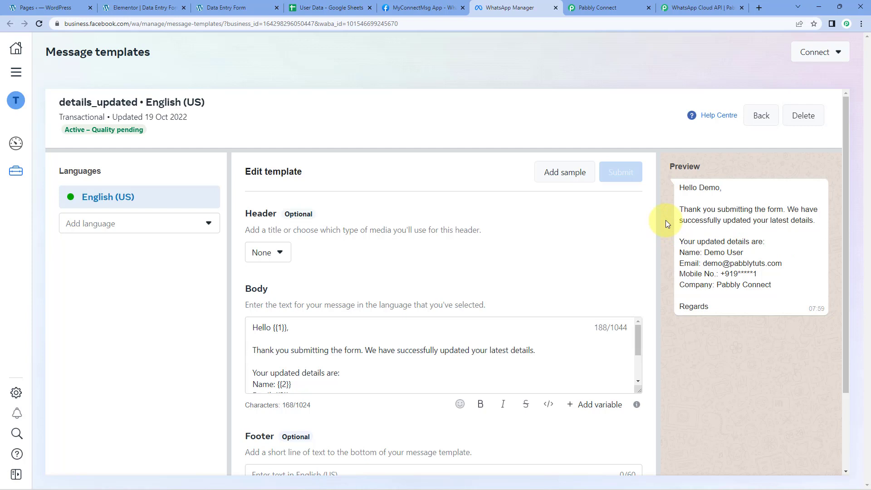
Step: Enlarge the template's body text box and compare the previewed name, email, mobile and company details with variables {{2}} to {{5}}
scroll(681, 245, "down", 1)
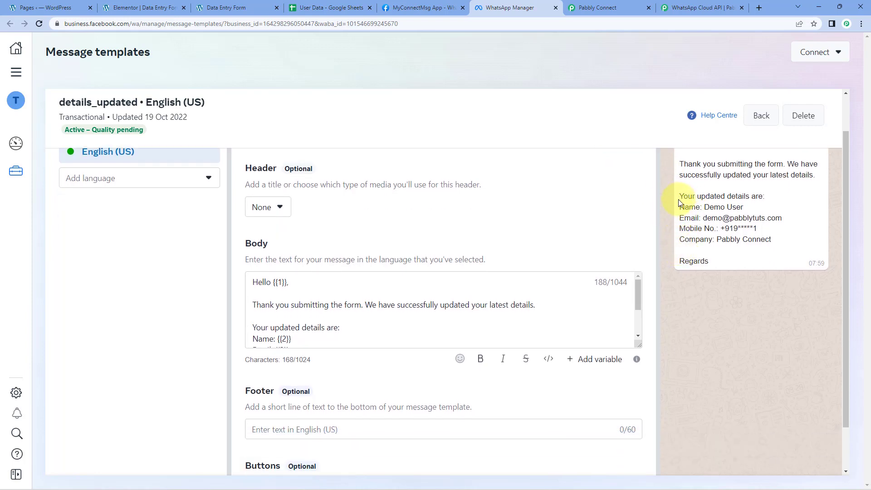
left_click_drag(679, 201, 723, 254)
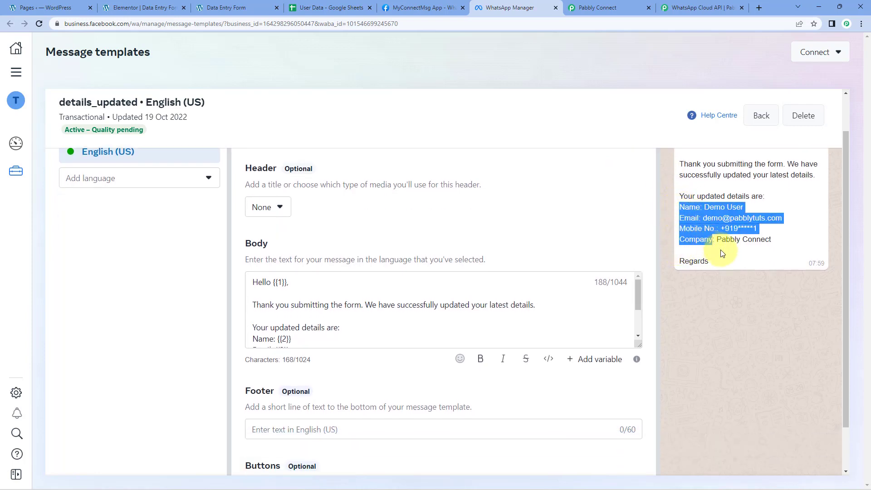
left_click(704, 209)
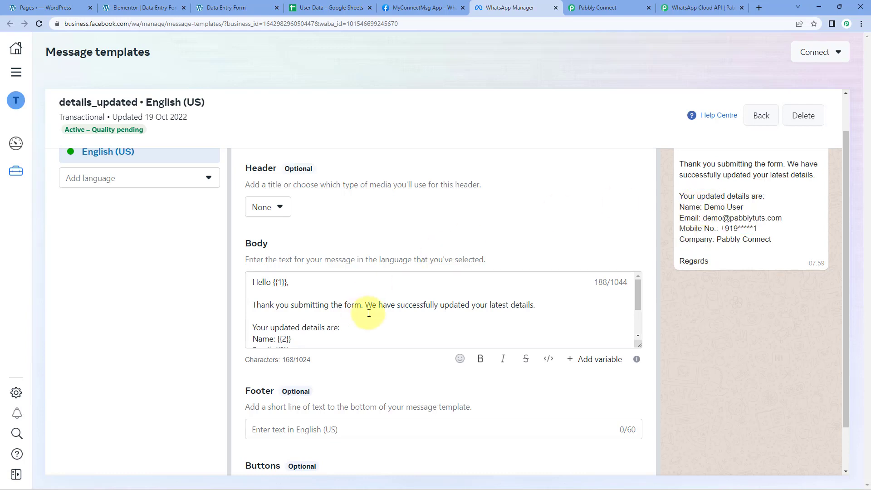
left_click_drag(639, 345, 640, 415)
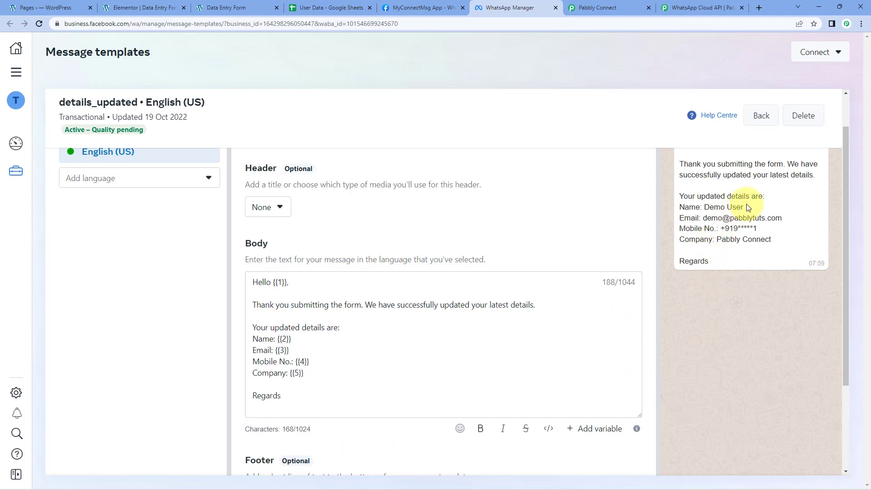
left_click_drag(748, 207, 709, 207)
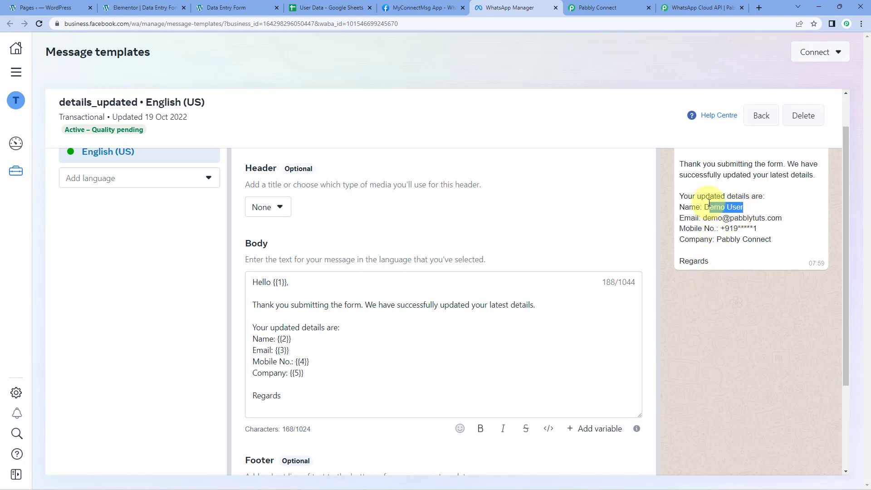
left_click_drag(785, 221, 727, 239)
left_click(773, 242)
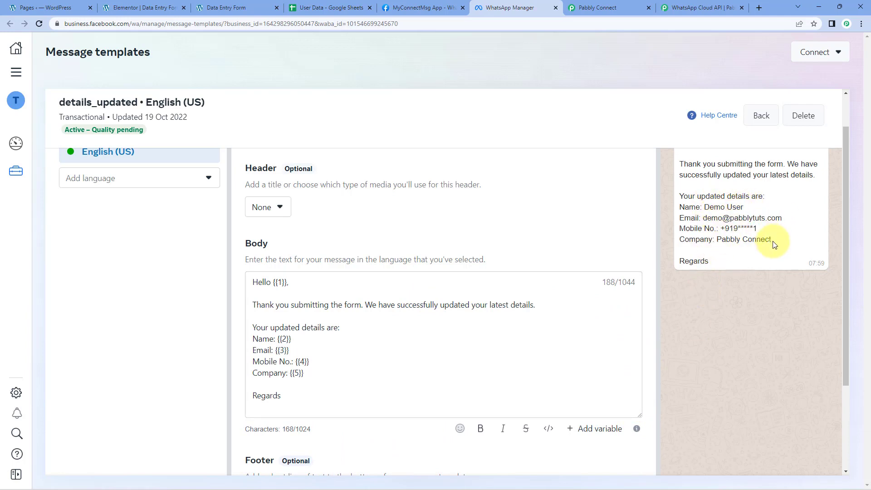
double_click(285, 339)
double_click(282, 350)
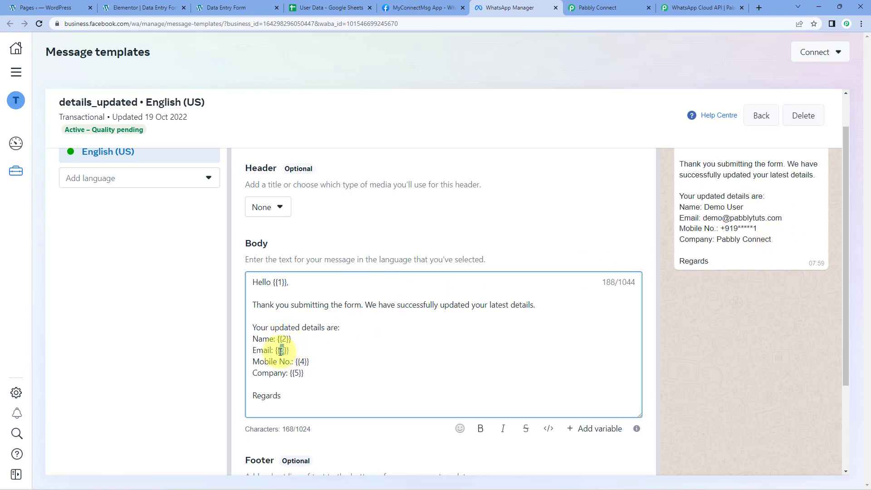
double_click(302, 362)
double_click(297, 373)
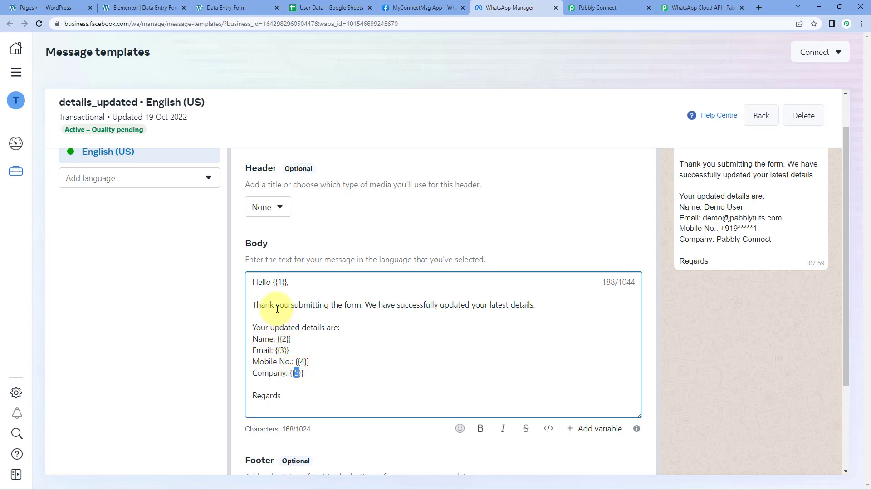
double_click(281, 282)
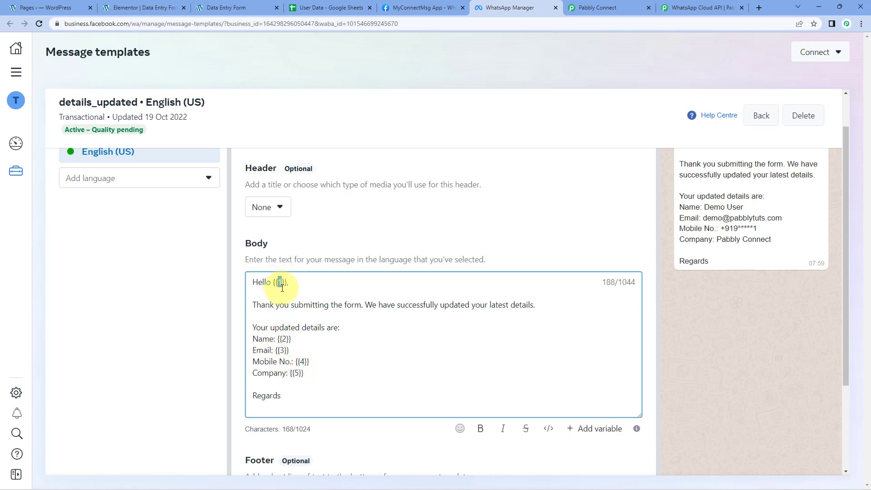
double_click(285, 339)
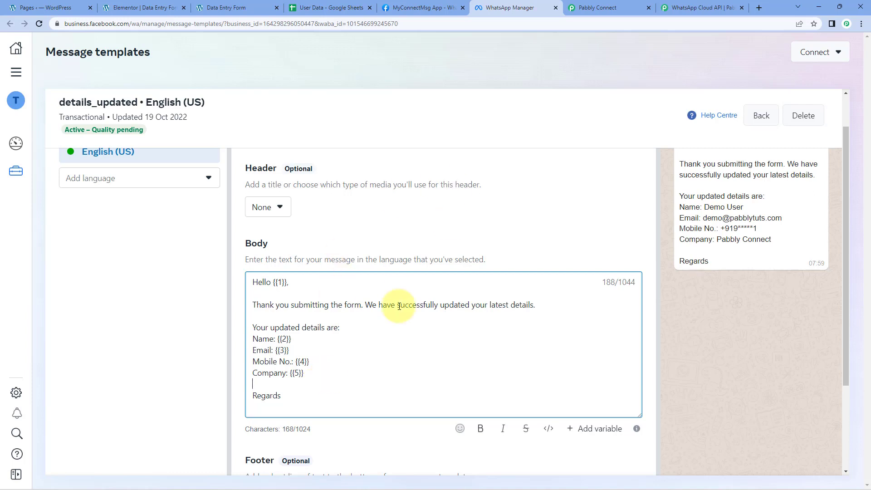
Step: Review the details_updated template's header, body, footer and buttons sections alongside the message preview
scroll(521, 284, "up", 1)
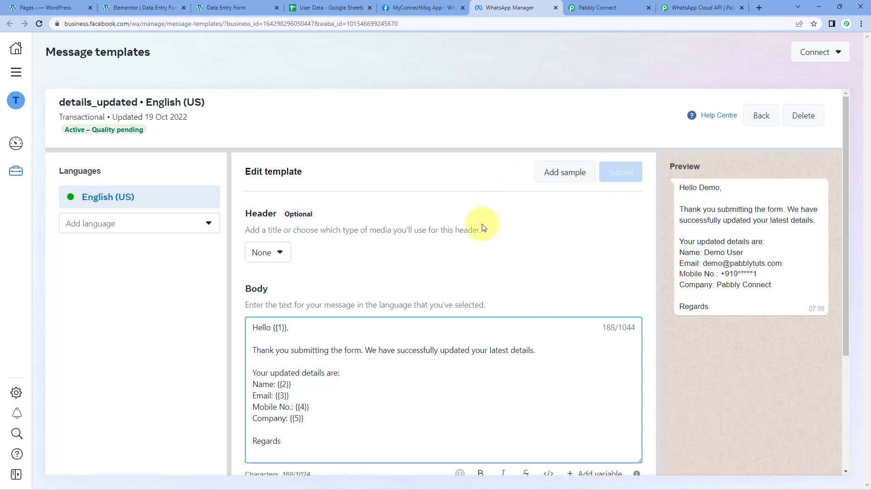
scroll(408, 204, "down", 2)
scroll(336, 221, "up", 1)
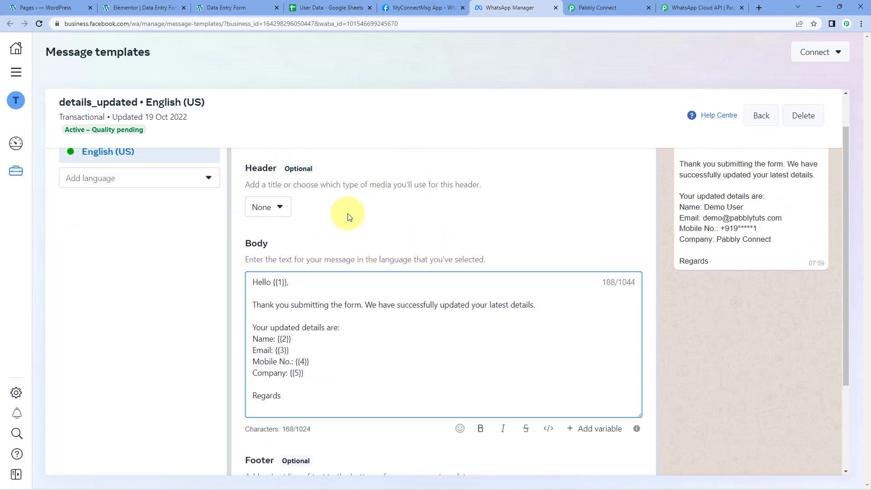
scroll(350, 213, "down", 2)
scroll(345, 308, "down", 1)
scroll(446, 237, "up", 3)
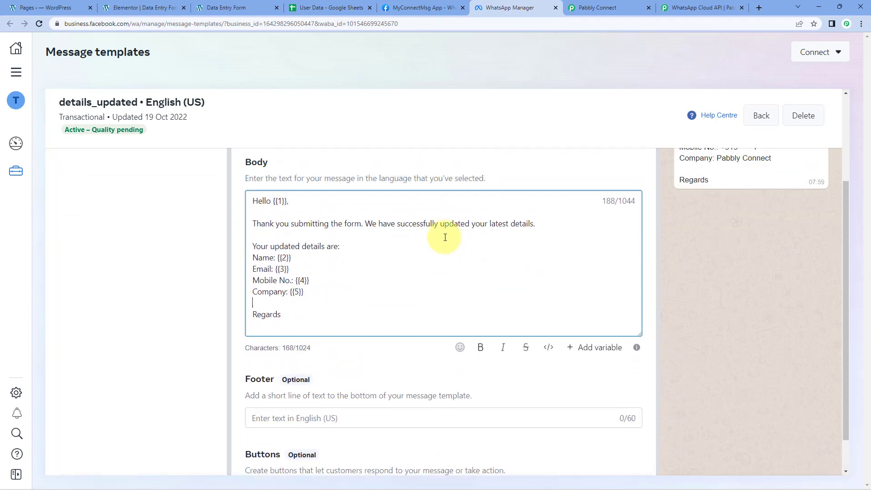
scroll(507, 209, "up", 1)
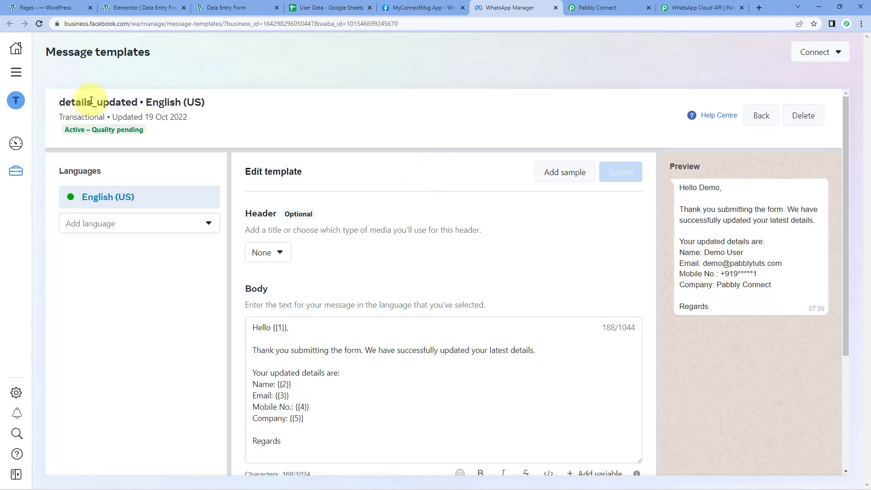
Step: Switch back to Pabbly Connect and choose details_updated as the template name for the Send Template Message action
left_click(620, 5)
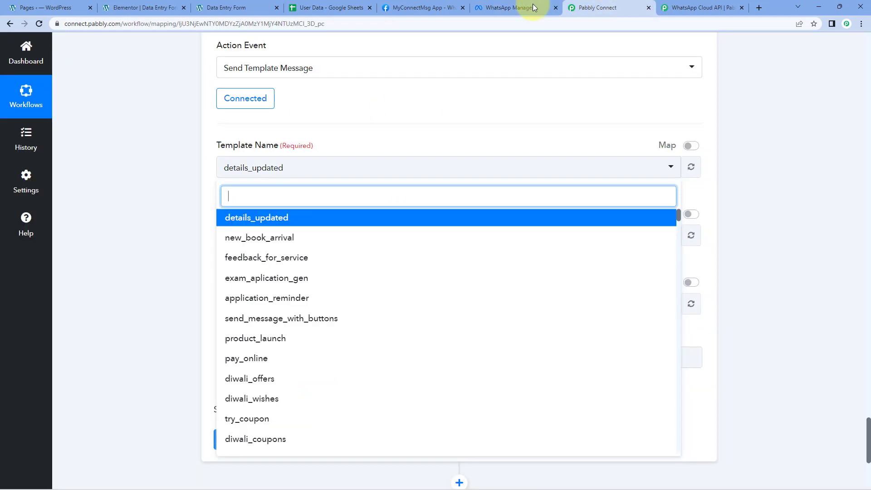
left_click(259, 220)
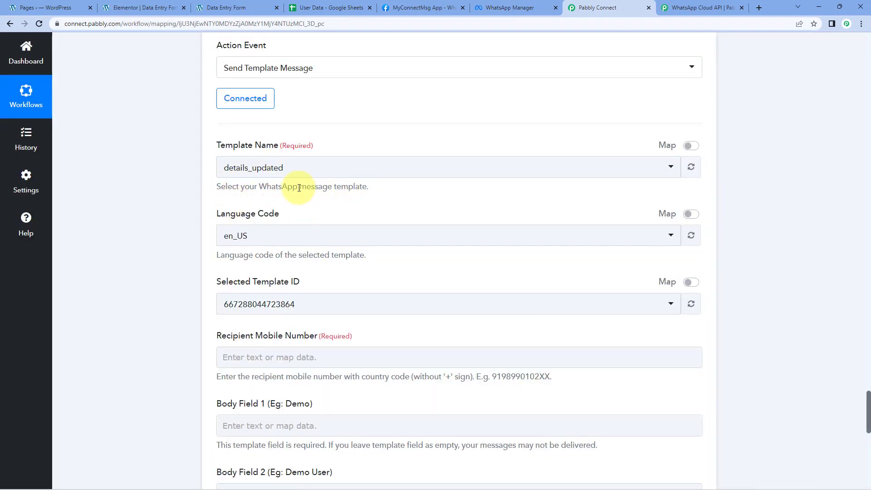
scroll(299, 187, "down", 1)
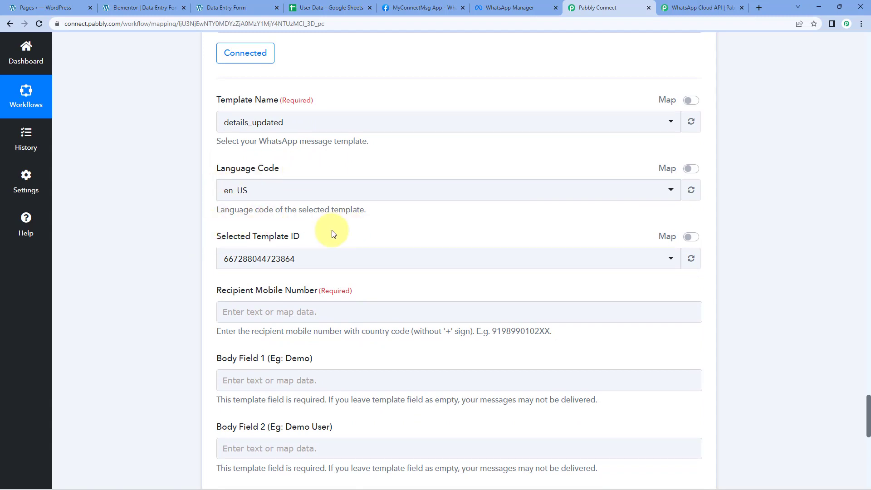
scroll(184, 222, "down", 1)
scroll(183, 222, "down", 2)
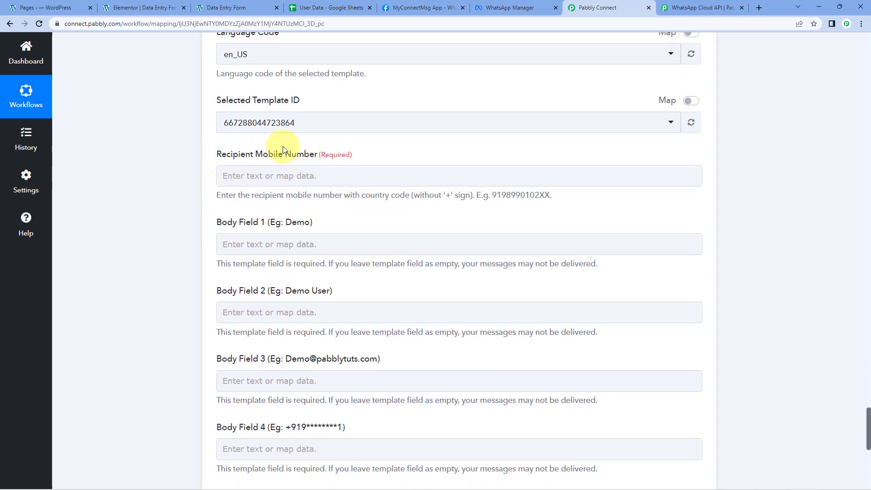
Step: Map the Recipient Mobile Number to the Mobile value from the Elementor New Form Submission step
left_click(244, 162)
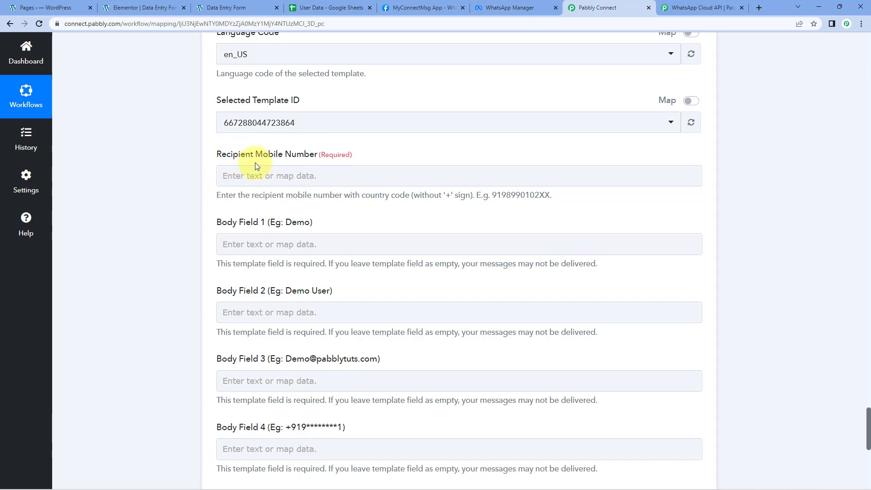
left_click(401, 156)
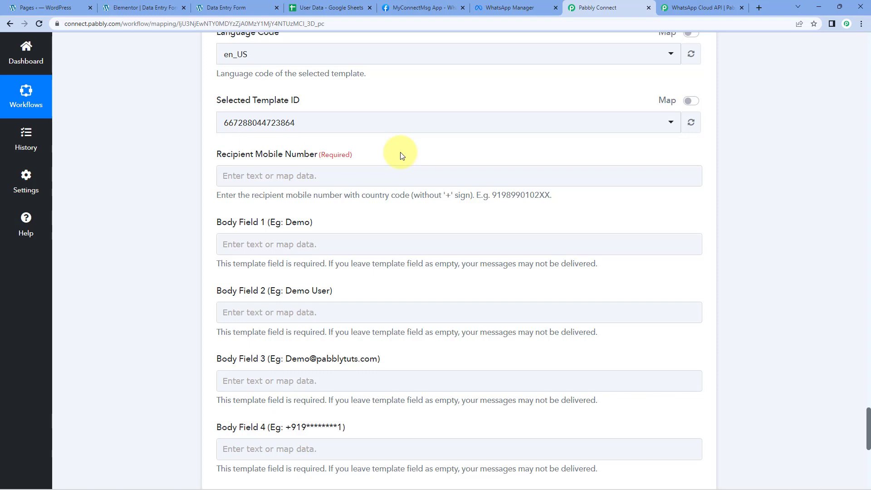
left_click(236, 176)
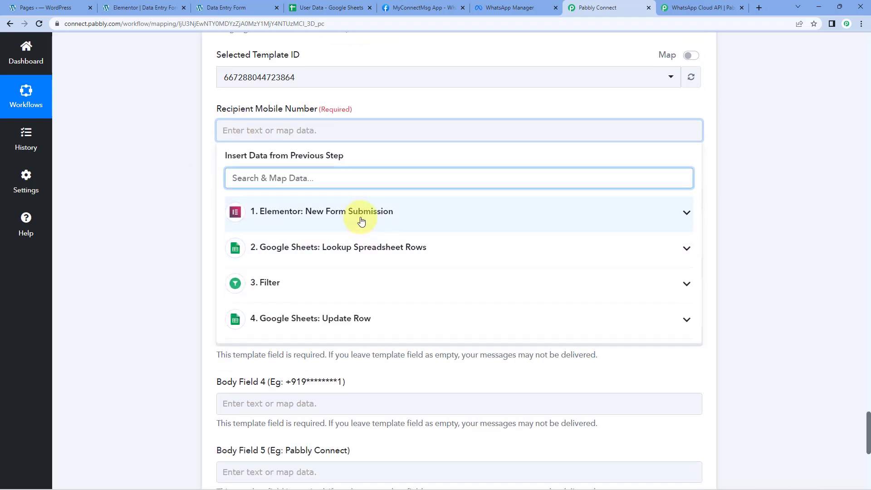
left_click(405, 216)
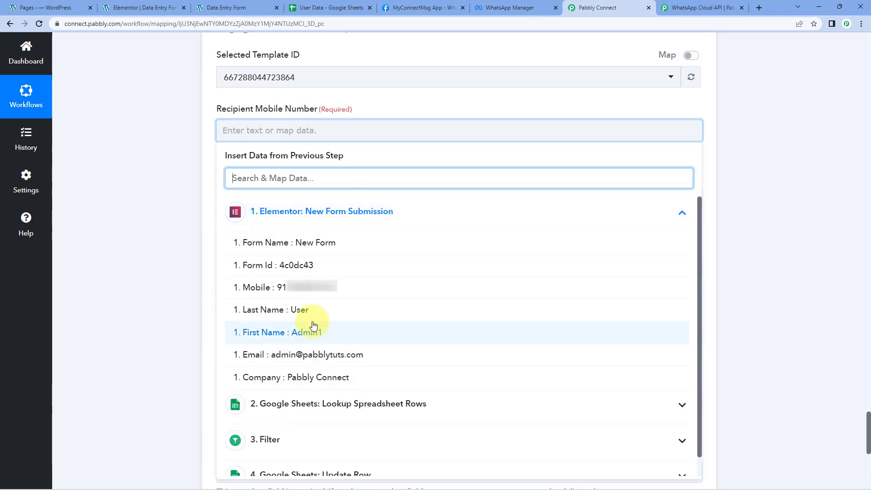
left_click(269, 296)
left_click(175, 187)
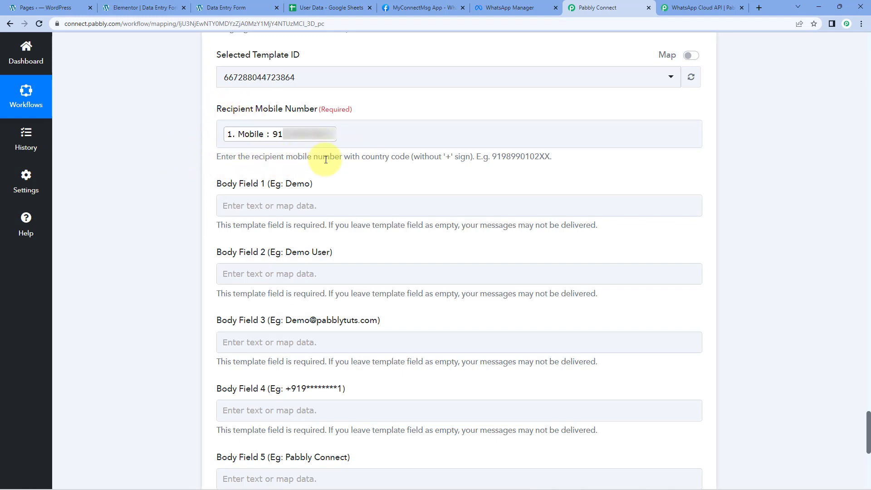
left_click_drag(448, 156, 443, 157)
left_click(472, 159)
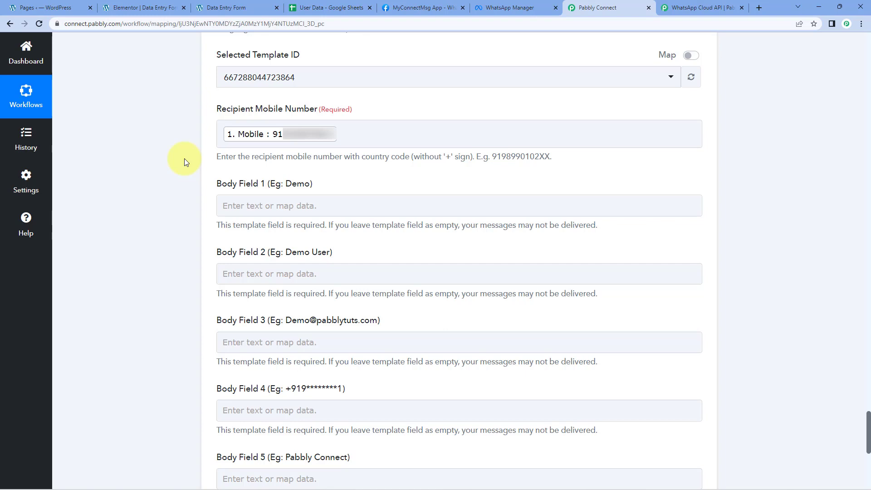
Step: Compare the empty body fields with the variables in the details_updated template's body text in WhatsApp Manager, highlighting {{1}} in the greeting
scroll(184, 162, "down", 3)
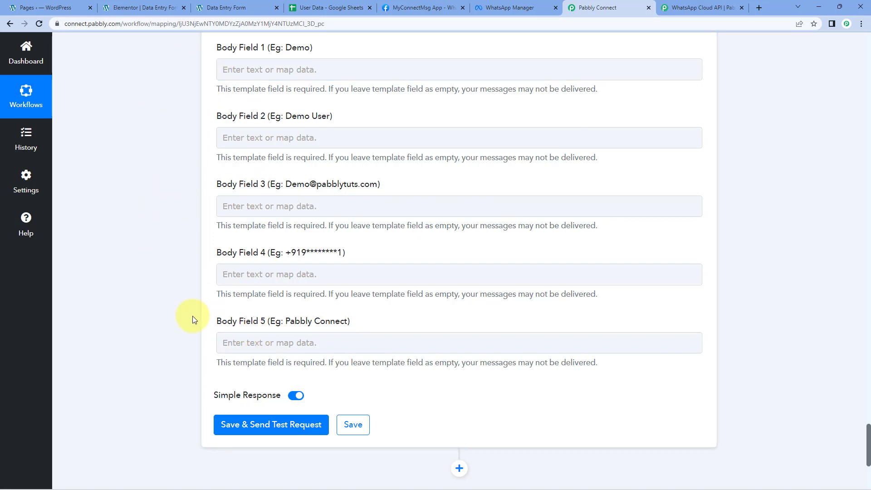
left_click(504, 8)
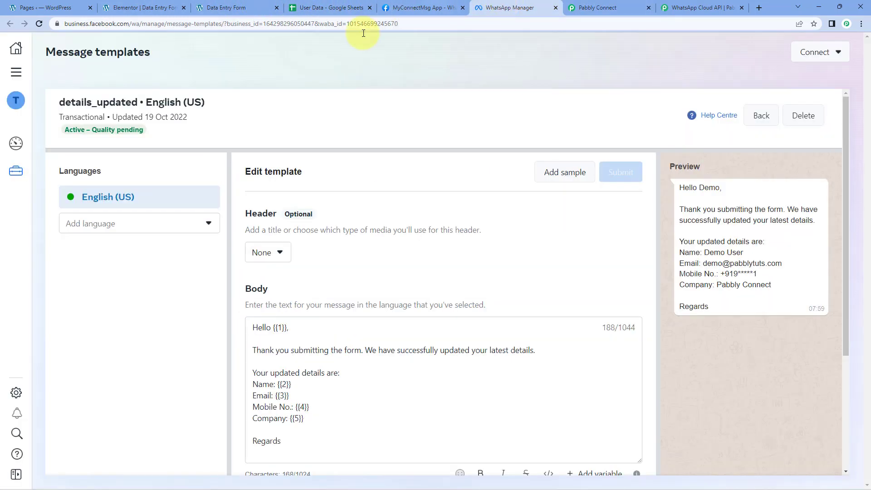
scroll(535, 249, "down", 1)
scroll(535, 249, "down", 1)
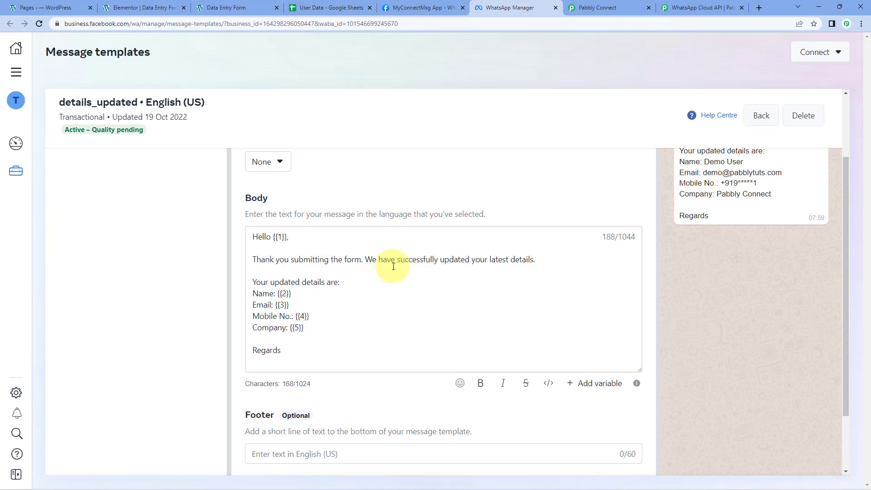
left_click(604, 6)
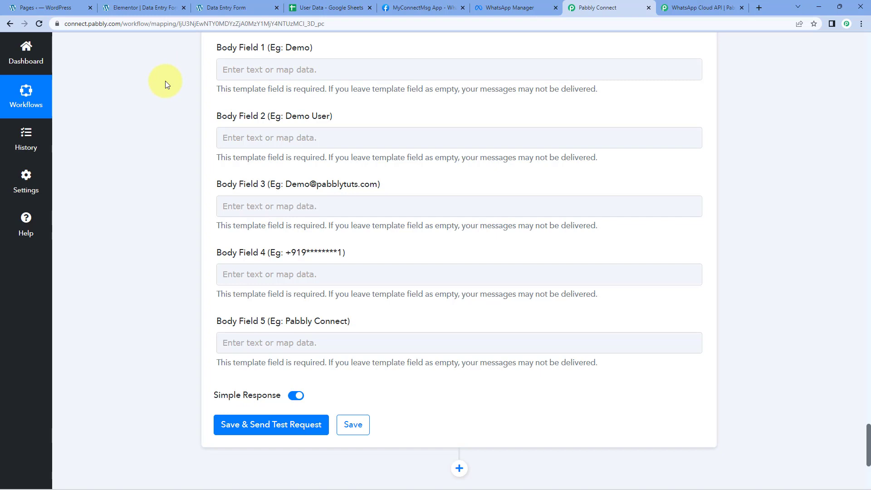
left_click(517, 8)
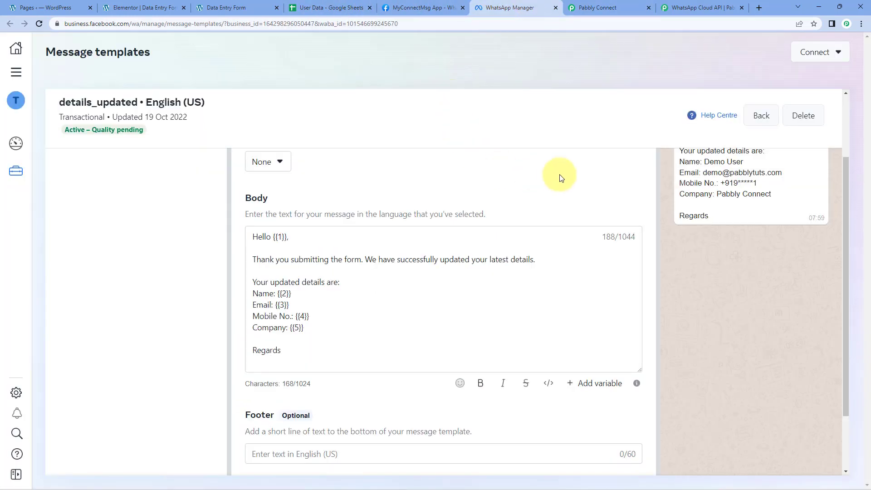
left_click(277, 237)
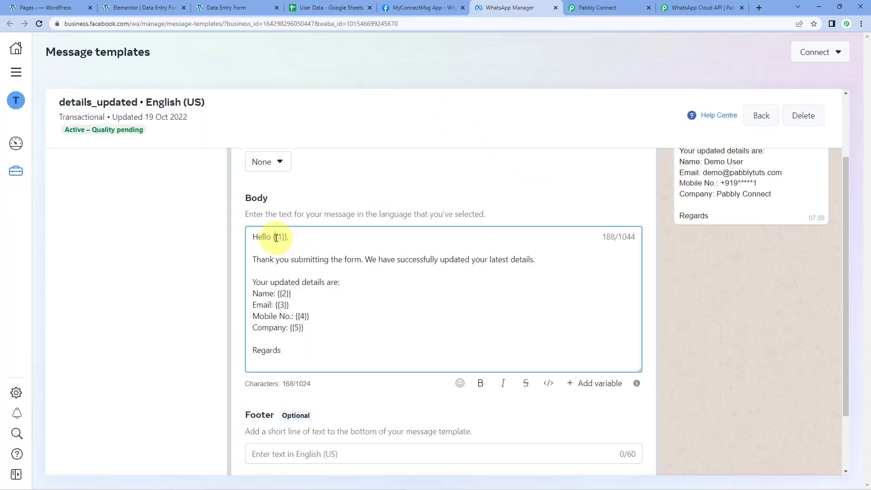
double_click(278, 237)
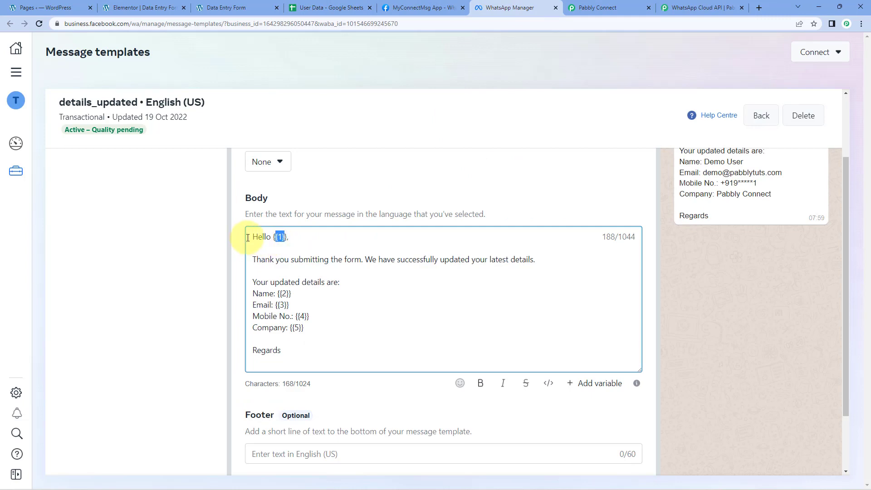
Step: Switch back to Pabbly Connect and map Body Field 1 to First Name from the Elementor New Form Submission step
left_click(586, 7)
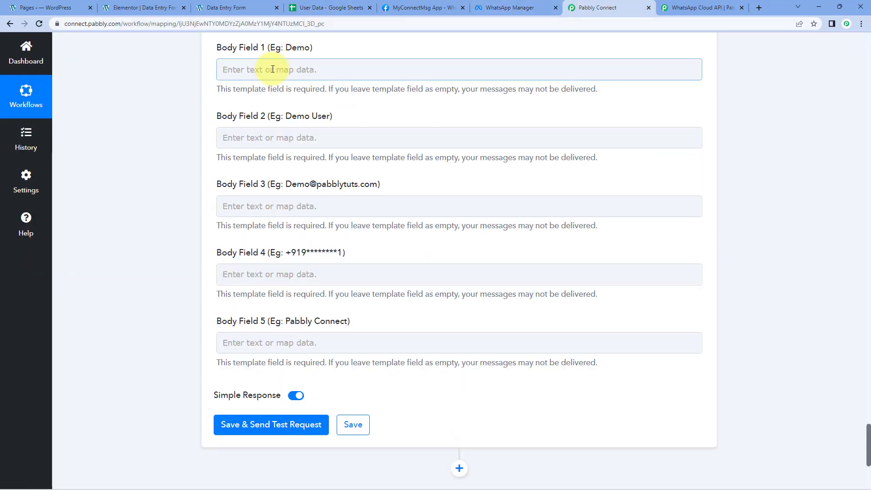
left_click(273, 69)
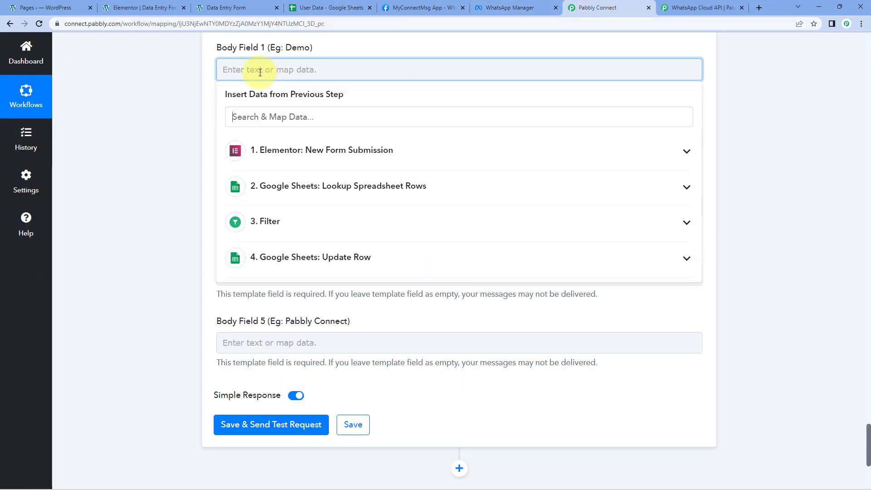
left_click(288, 152)
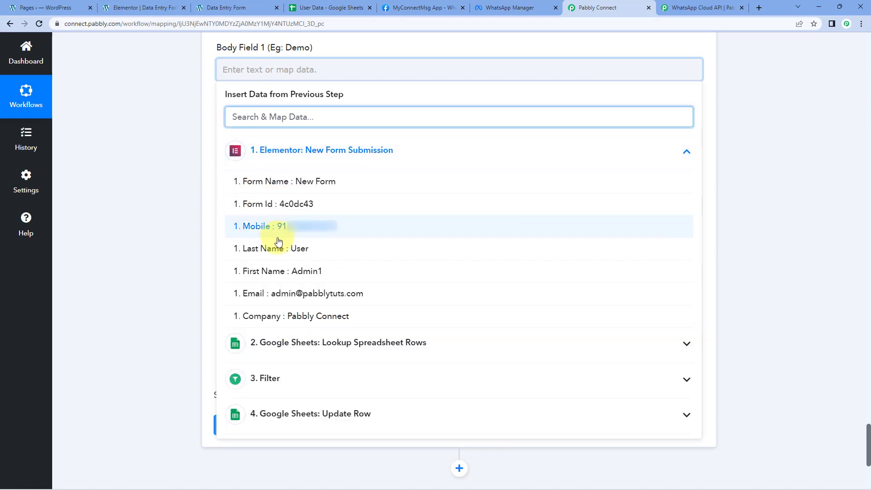
left_click(277, 269)
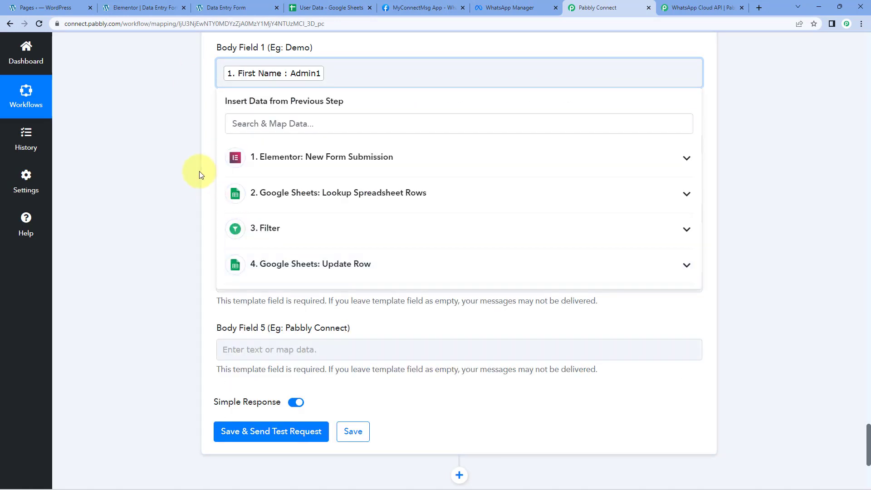
left_click(200, 171)
Step: Check the Name line in the details_updated template's preview, and map Body Field 2 to the Elementor First Name and Last Name values
scroll(177, 157, "down", 2)
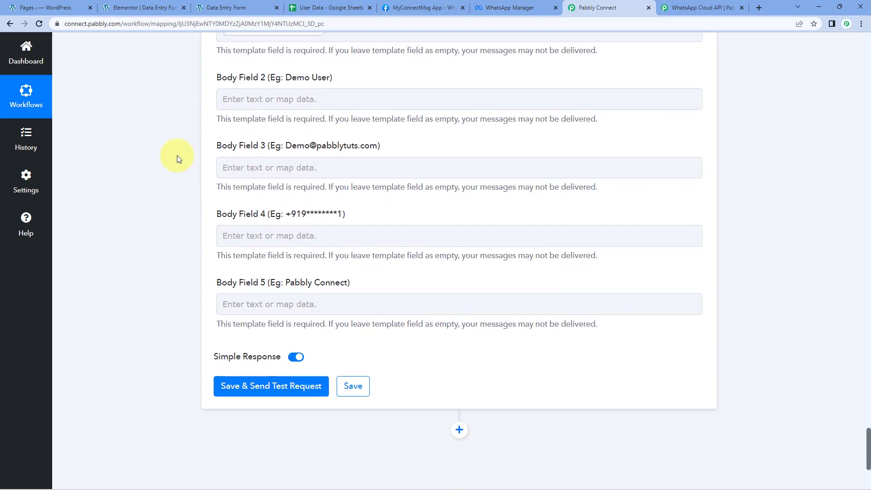
scroll(180, 162, "down", 1)
scroll(205, 113, "up", 2)
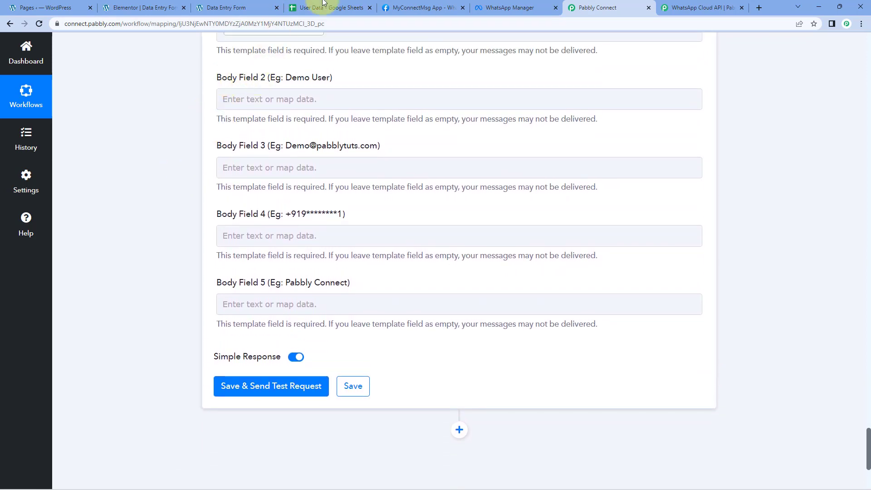
left_click(510, 8)
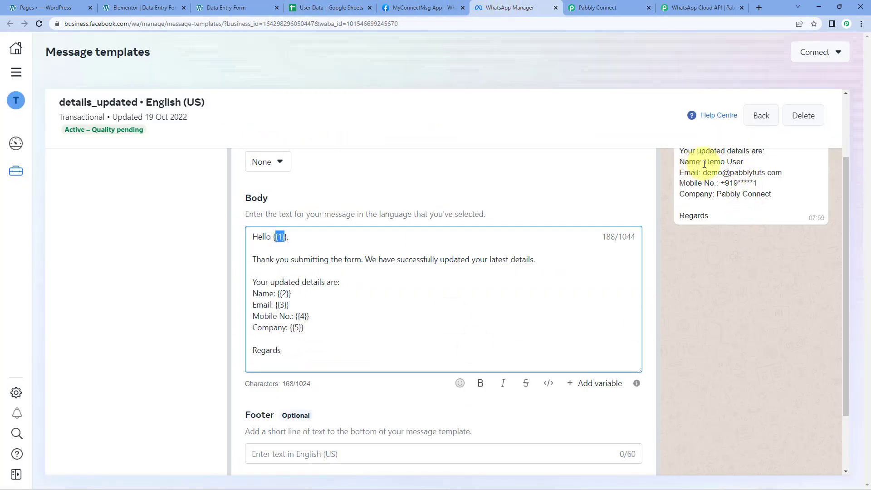
left_click_drag(705, 162, 745, 163)
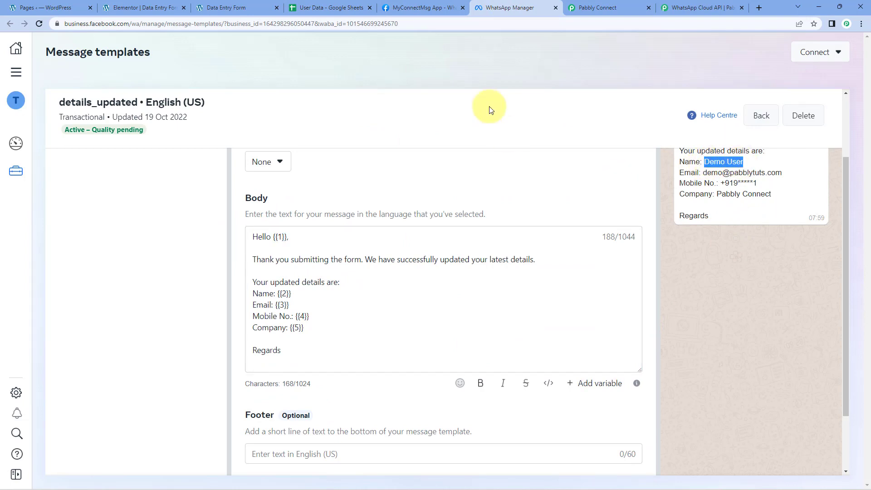
left_click(610, 7)
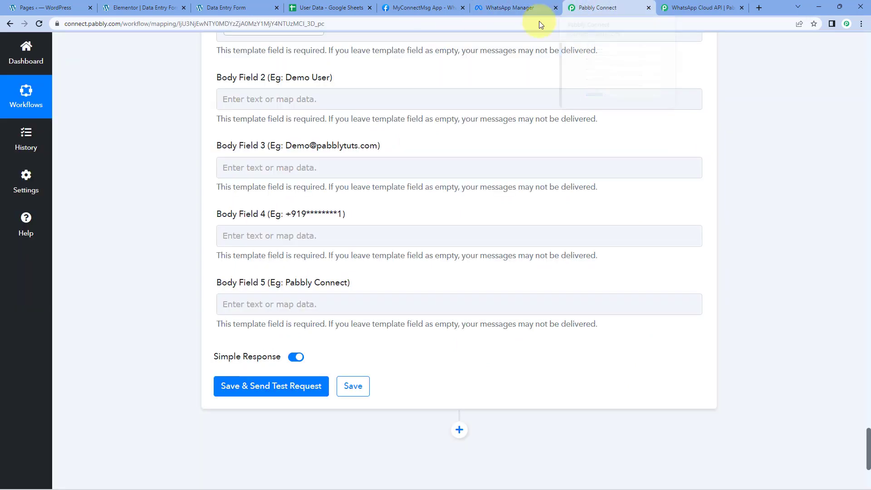
left_click(224, 101)
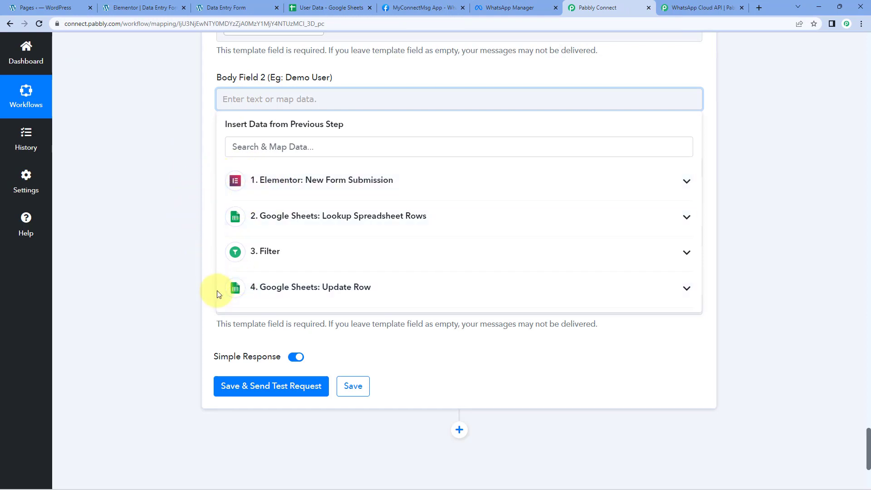
left_click(296, 189)
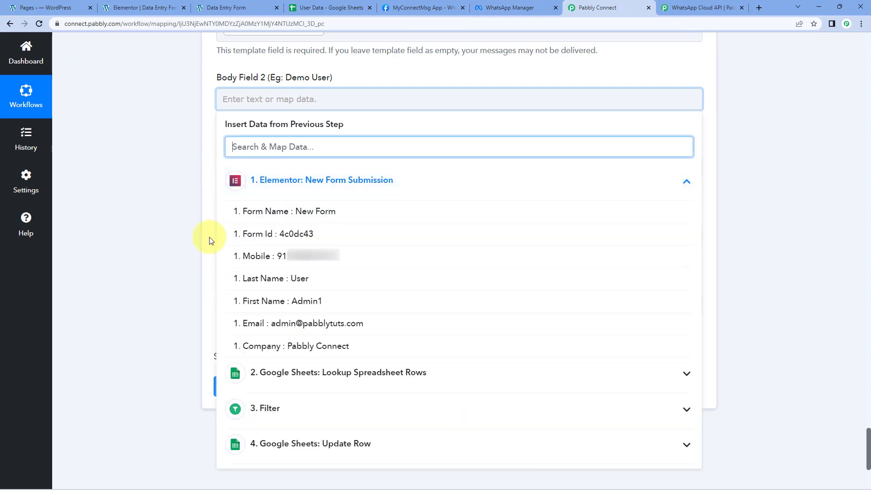
left_click(282, 302)
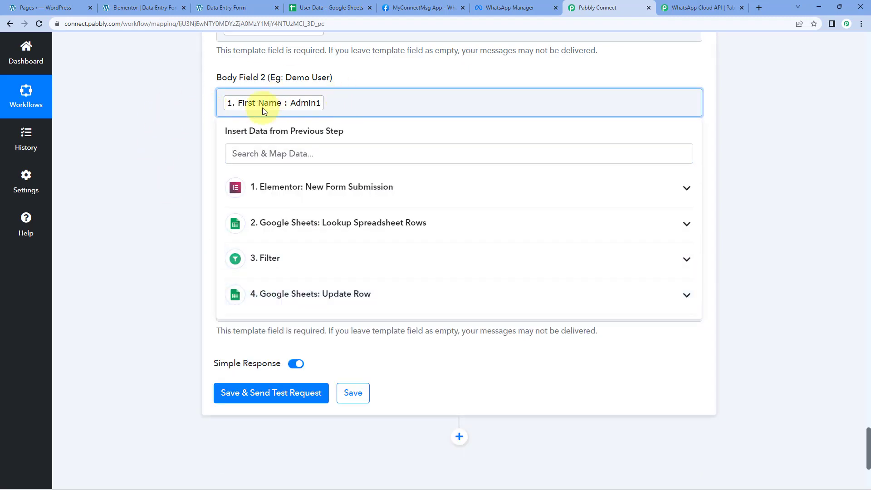
left_click(286, 192)
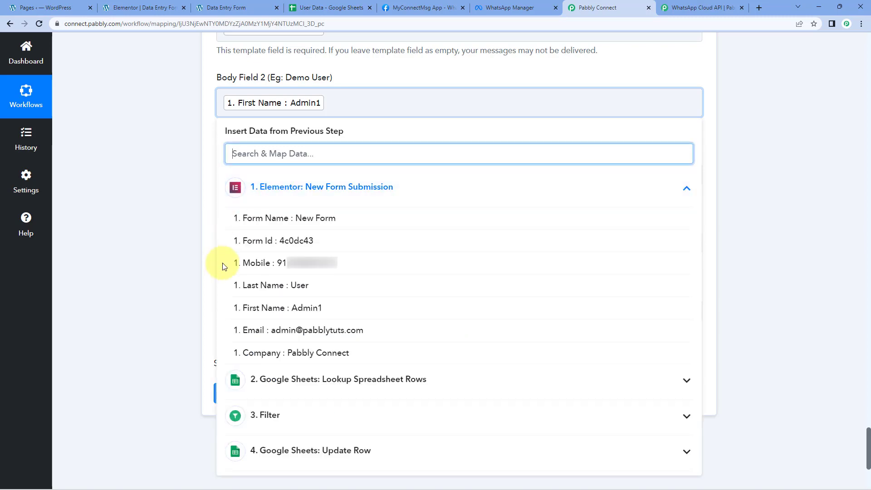
left_click(282, 285)
left_click(180, 173)
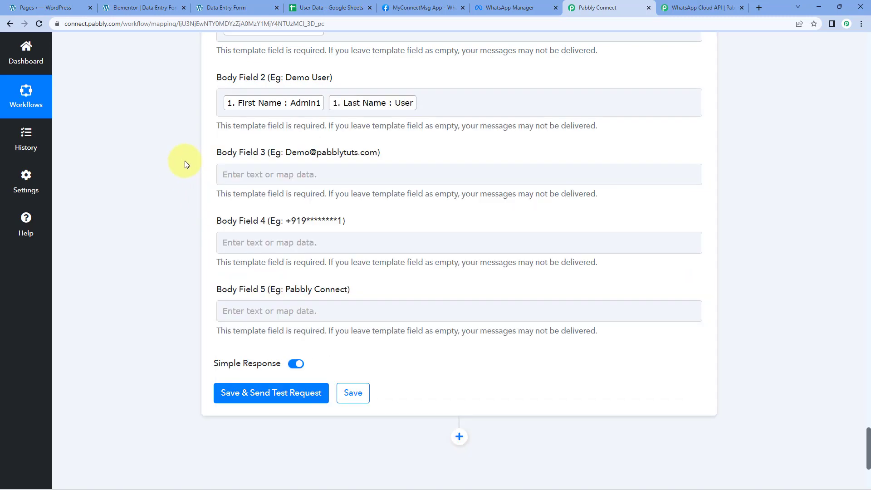
Step: Map Body Field 3 to the Email value from the Elementor New Form Submission step
scroll(191, 150, "down", 1)
left_click(225, 129)
left_click(243, 219)
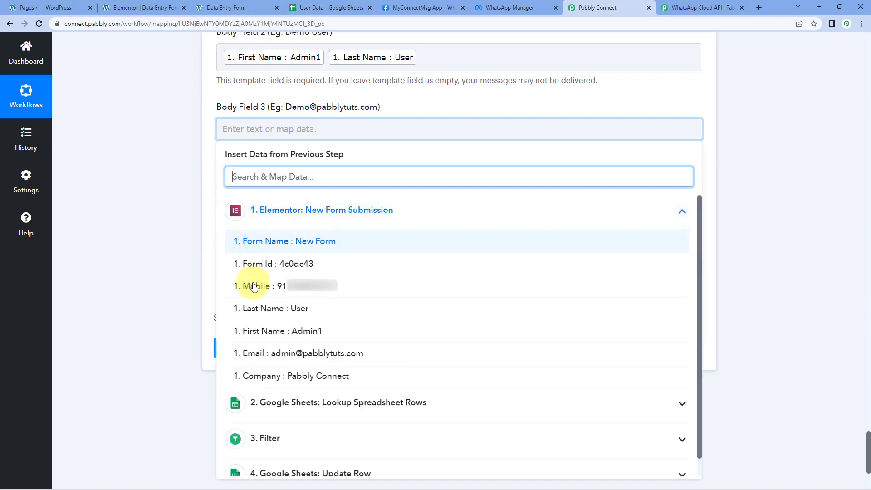
left_click(247, 352)
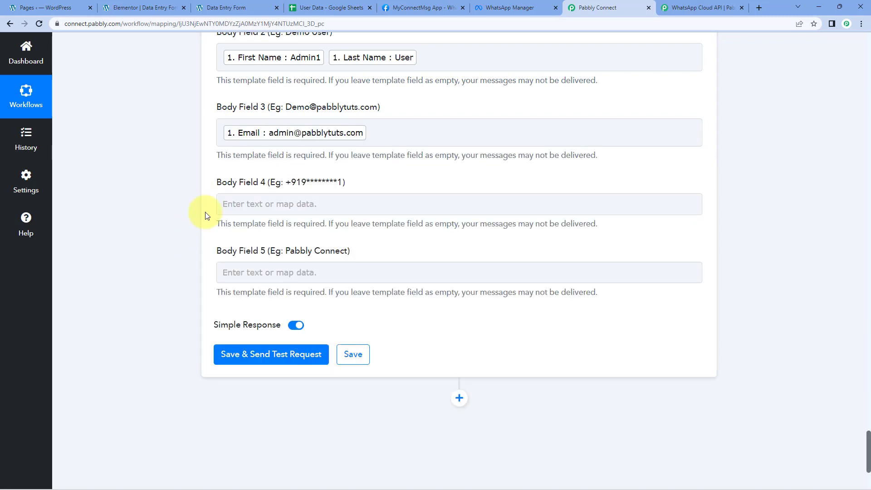
Step: Map Body Field 4 to the Elementor submission's Mobile value and put a + sign in front of it
left_click(253, 204)
scroll(189, 209, "down", 1)
left_click(295, 243)
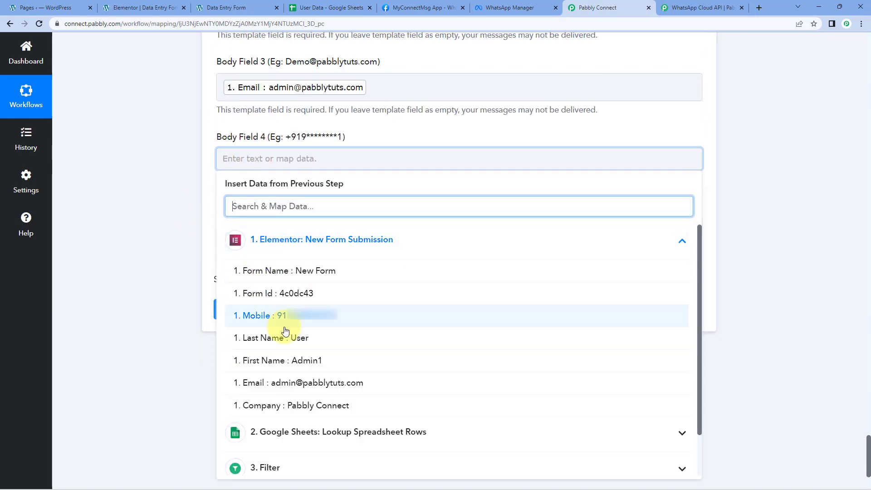
left_click(287, 315)
left_click(168, 199)
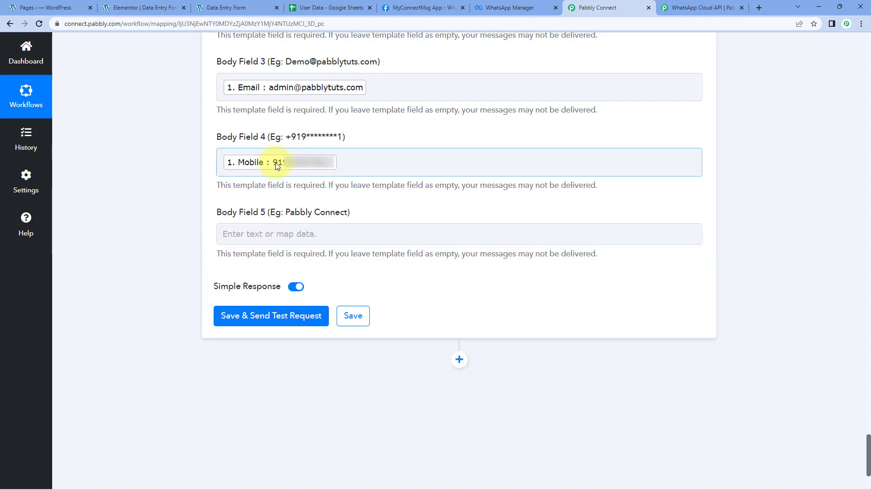
left_click(220, 162)
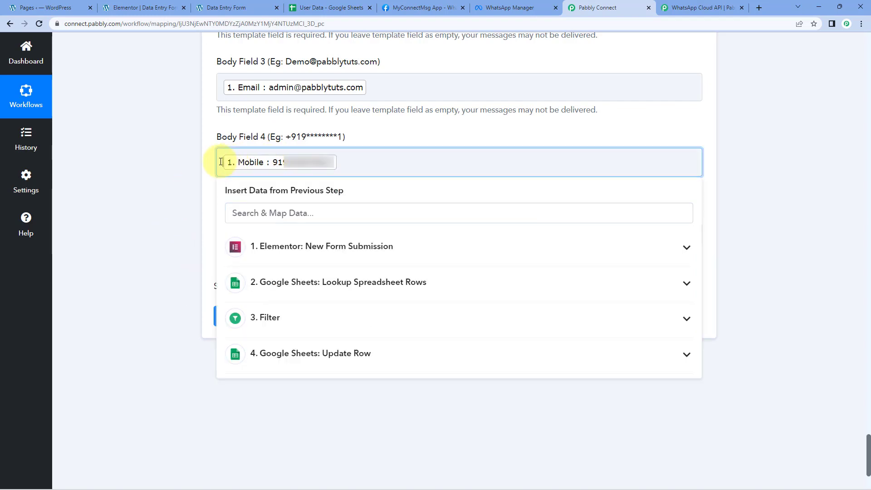
type("+")
left_click(199, 172)
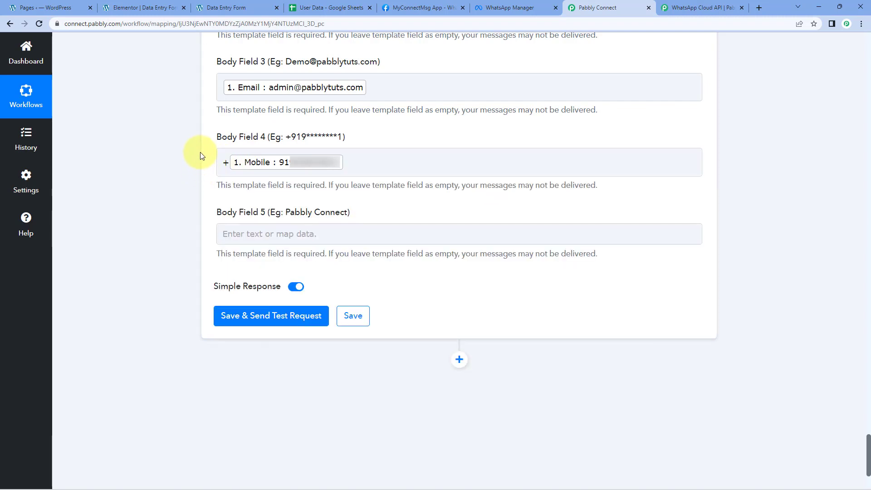
Step: Map Body Field 5 to the Company value from the Elementor New Form Submission step
left_click(240, 233)
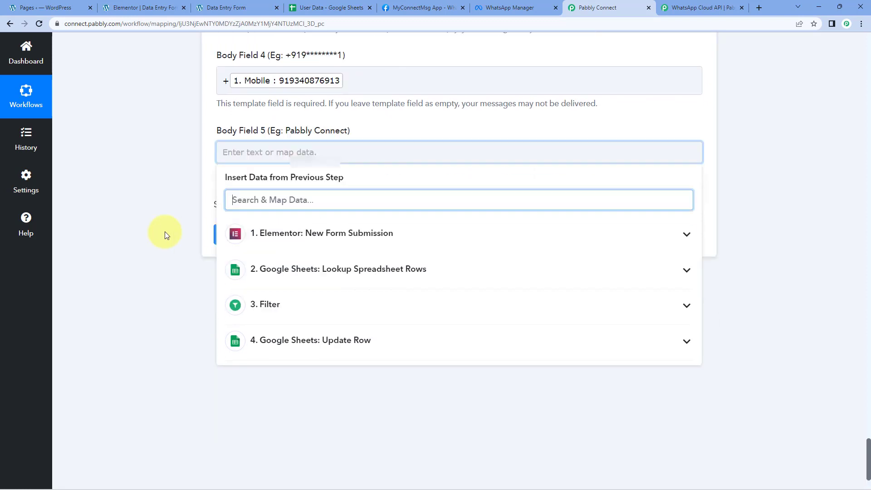
scroll(164, 231, "down", 1)
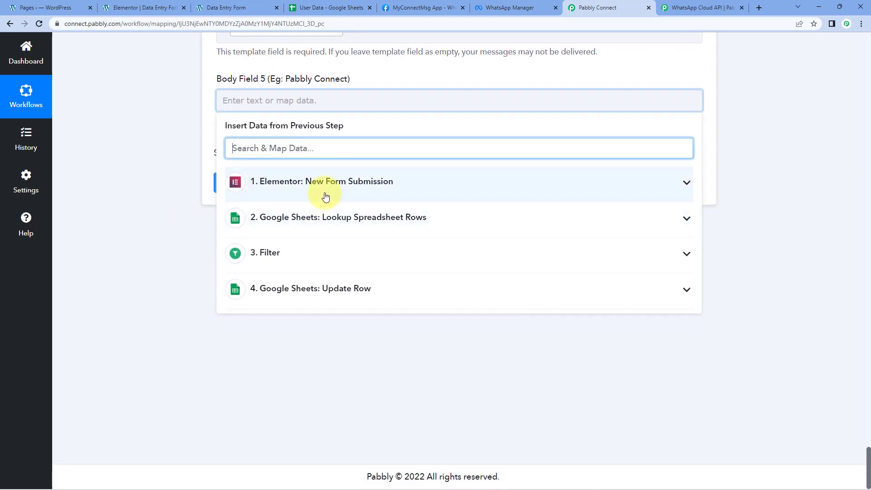
left_click(325, 196)
left_click(286, 343)
left_click(153, 145)
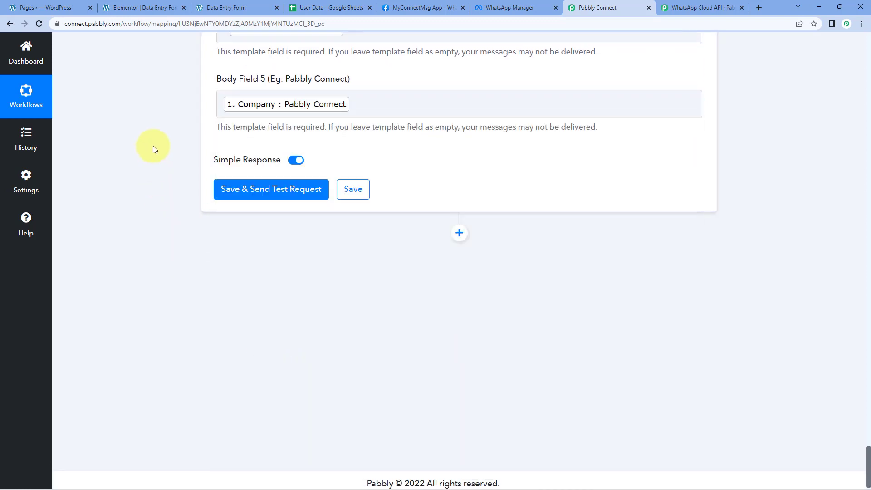
Step: Save the WhatsApp action, send a test request, and check the recipient number in the Contacts 0 Input response
scroll(159, 147, "up", 3)
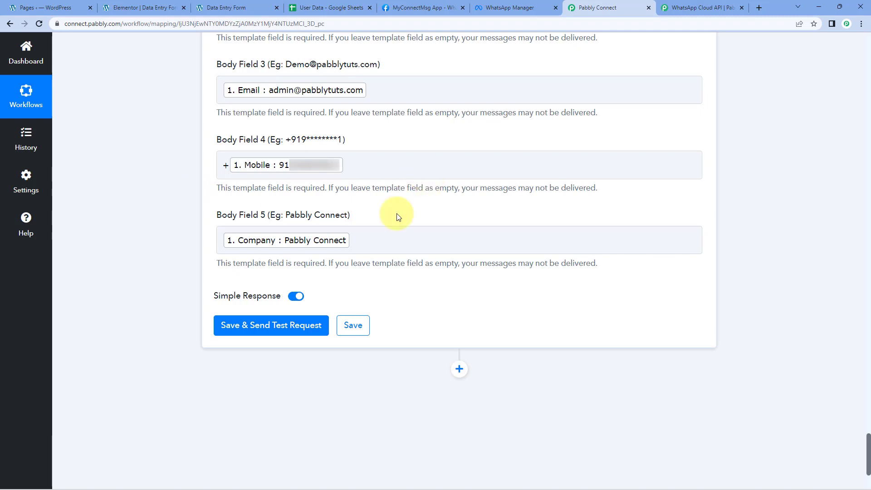
left_click(268, 330)
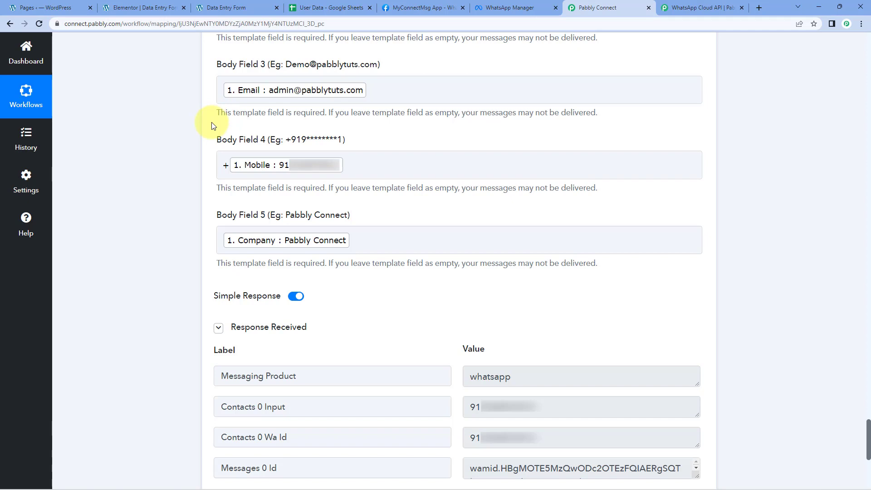
left_click_drag(568, 408, 459, 407)
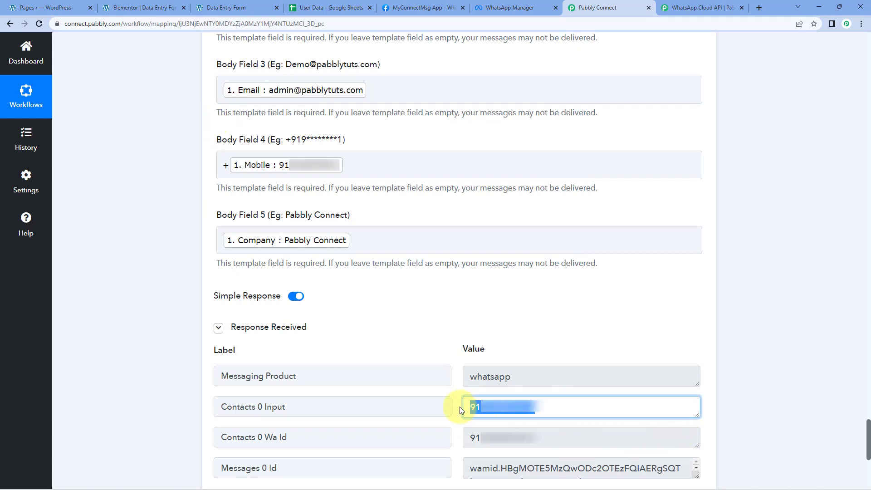
left_click(445, 349)
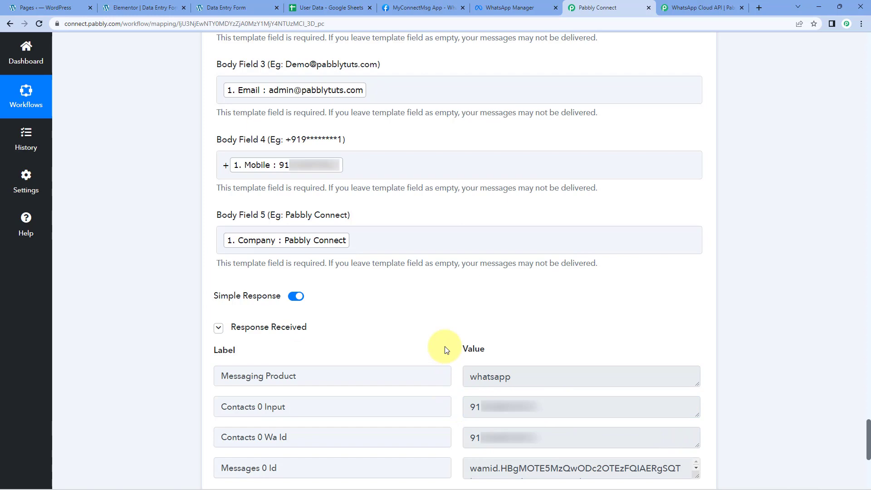
Step: Open web.whatsapp.com in a new browser tab and open the chat containing the test message
left_click(761, 8)
type("w")
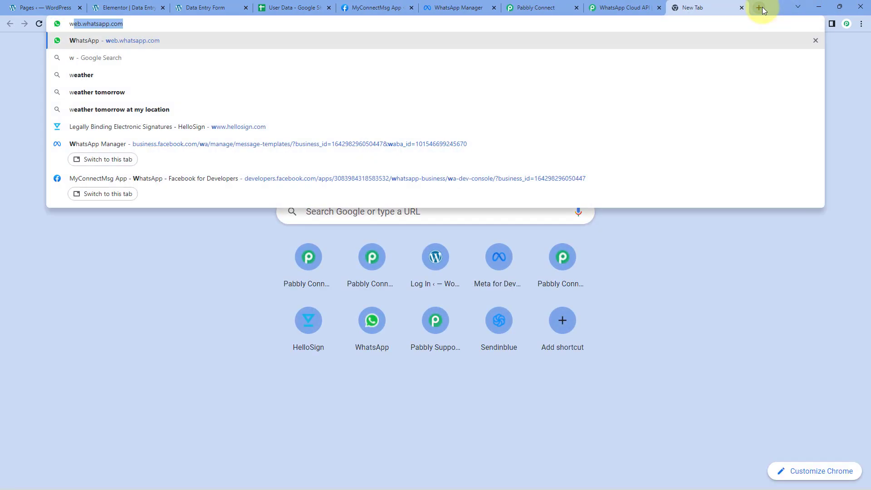
type("eb")
key("Return")
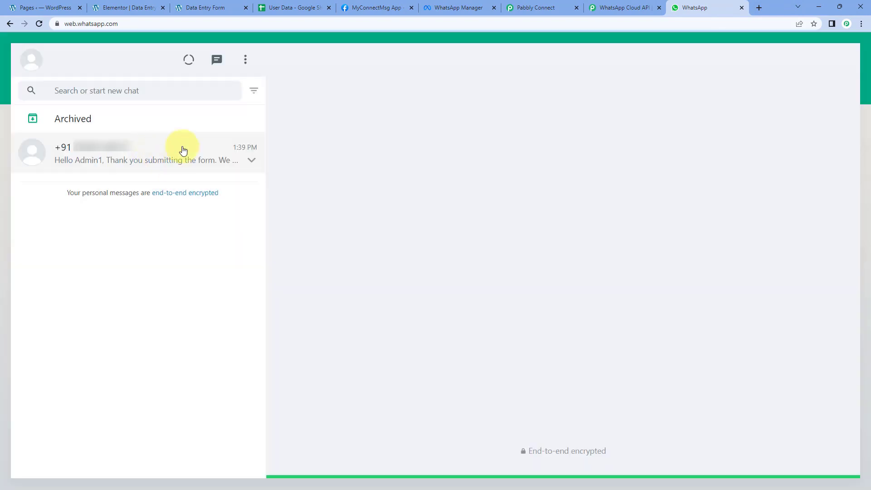
left_click(144, 171)
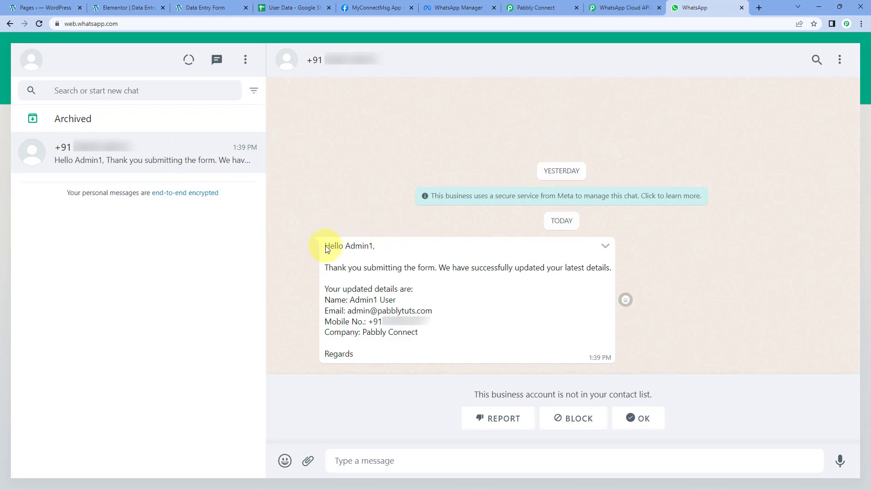
Step: Check the greeting, name, email, mobile number and company values in the received WhatsApp message
left_click_drag(346, 247, 374, 248)
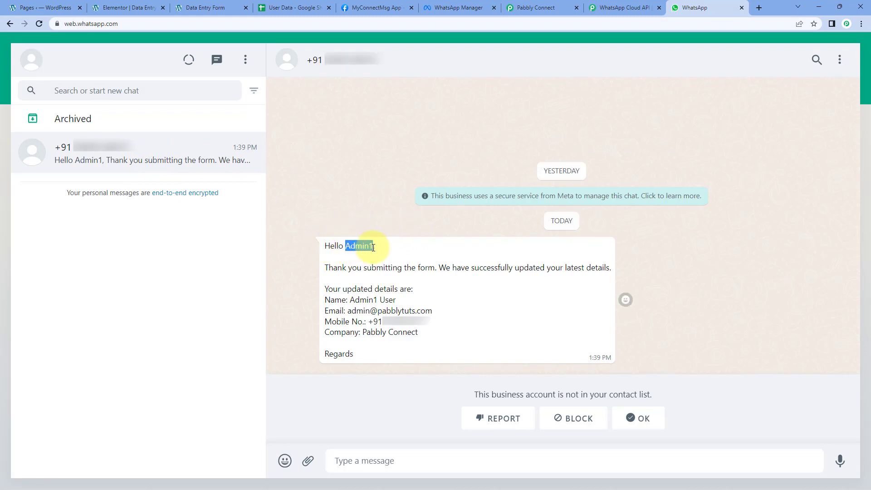
left_click(377, 213)
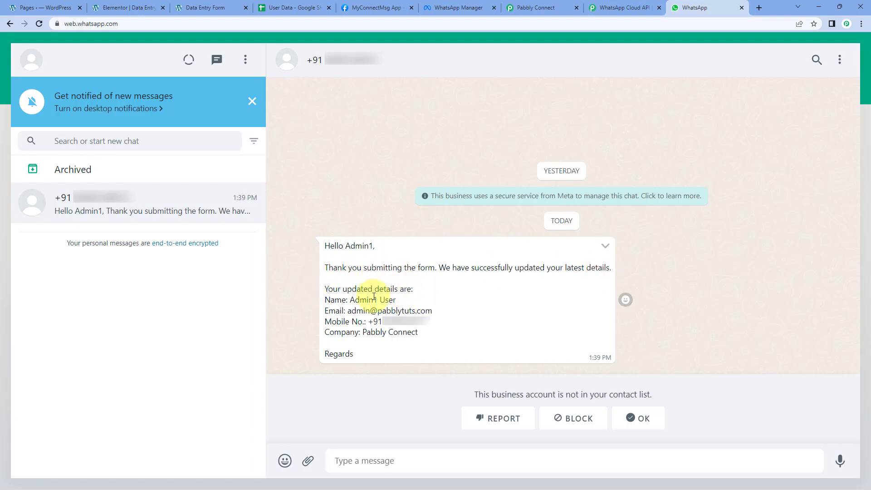
left_click_drag(396, 300, 342, 300)
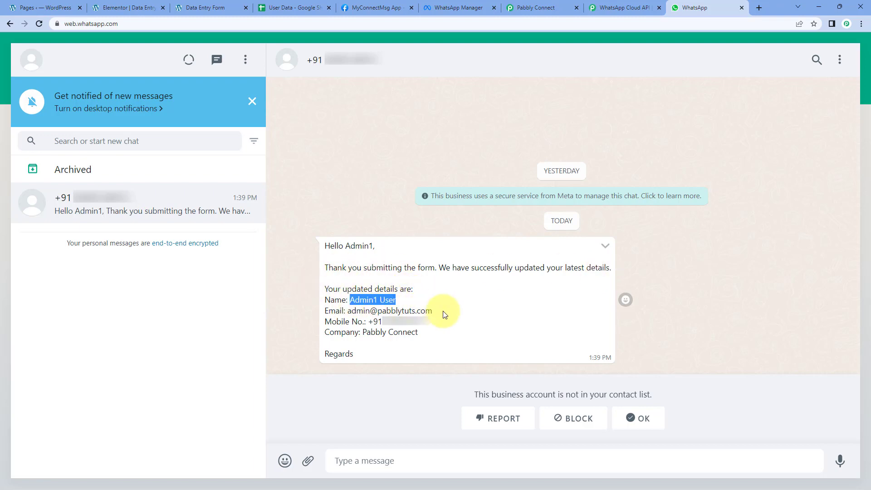
left_click_drag(443, 312, 348, 312)
left_click_drag(431, 321, 366, 323)
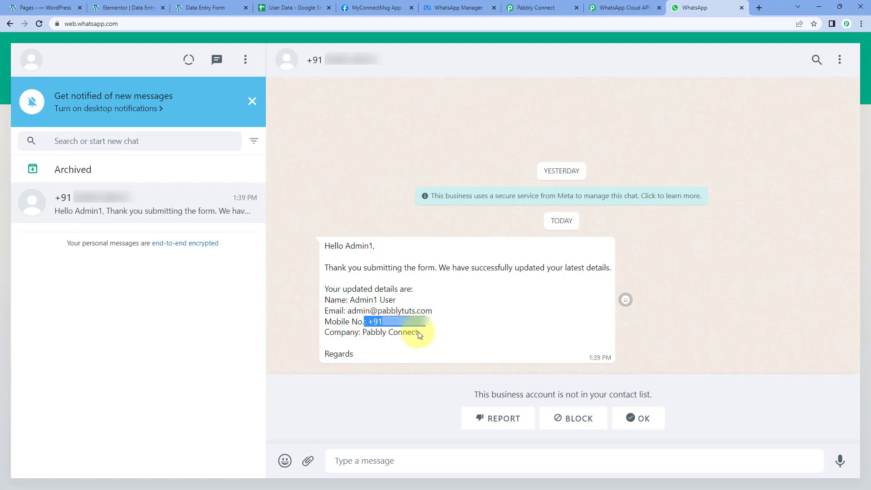
left_click_drag(418, 334, 362, 334)
left_click(371, 228)
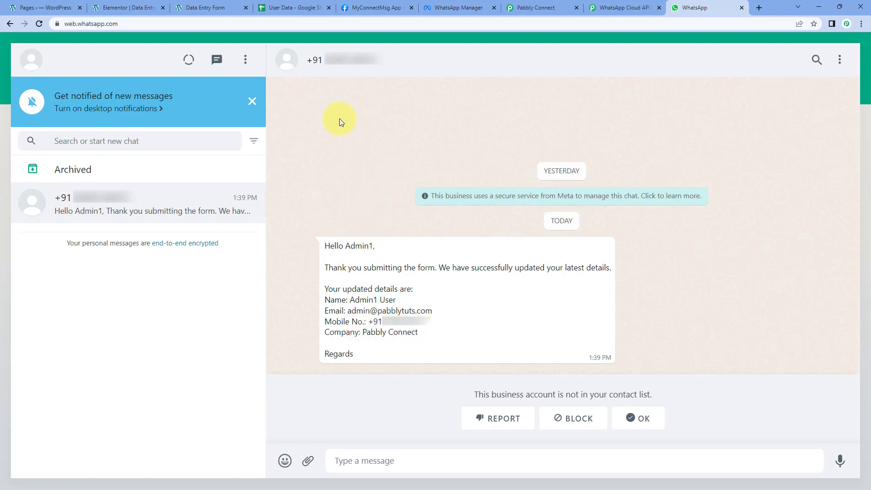
Step: Compare the updated row 2 in the User Data Google Sheet with the details in the WhatsApp message
left_click(282, 4)
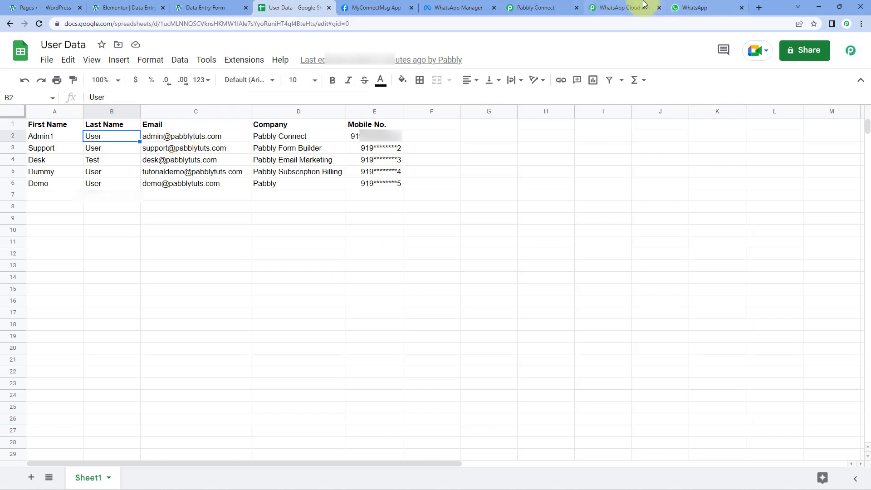
left_click(695, 6)
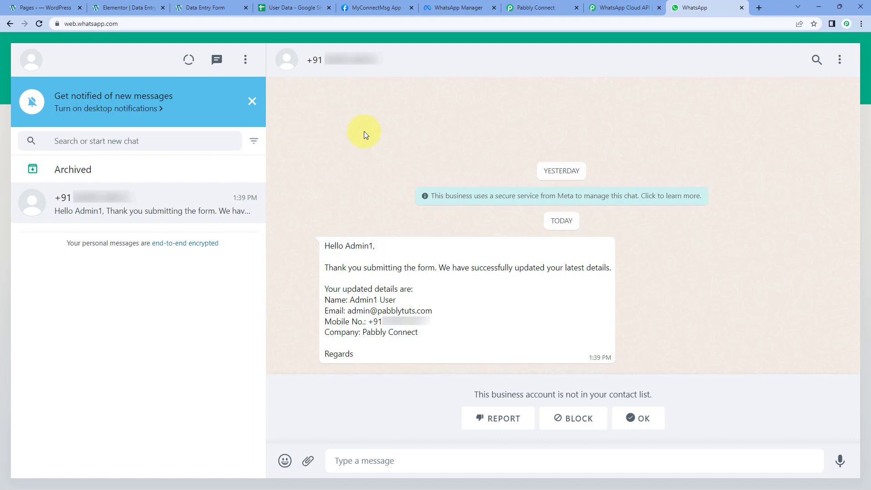
left_click(303, 6)
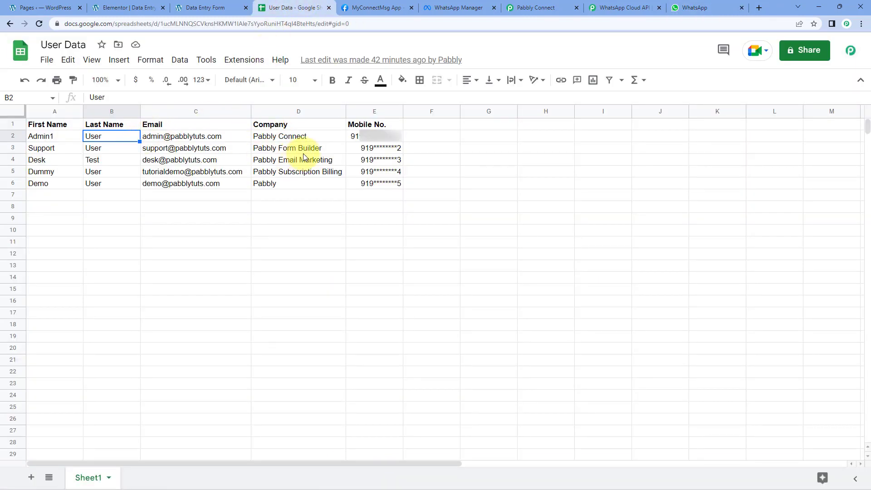
left_click(699, 7)
Step: Switch back to Pabbly Connect and collapse the expanded workflow steps up to the Elementor trigger
left_click(535, 7)
scroll(738, 123, "up", 12)
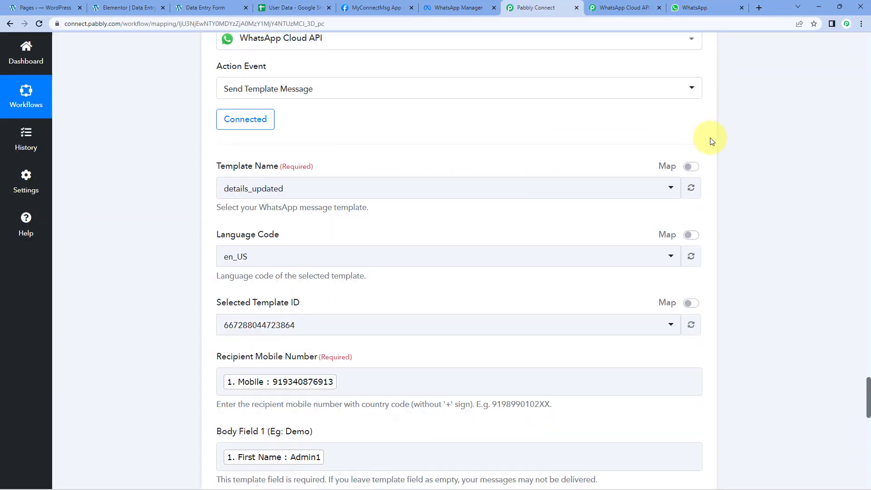
scroll(714, 113, "up", 15)
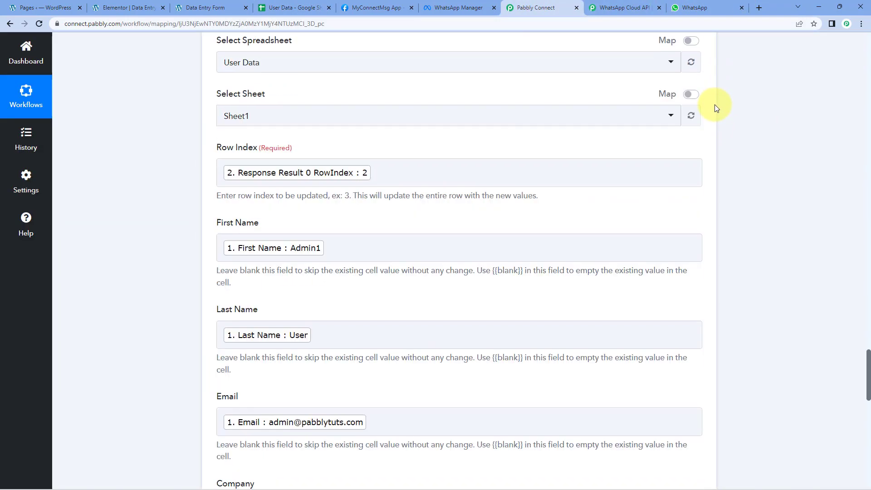
scroll(715, 105, "up", 9)
left_click(702, 248)
scroll(740, 172, "up", 10)
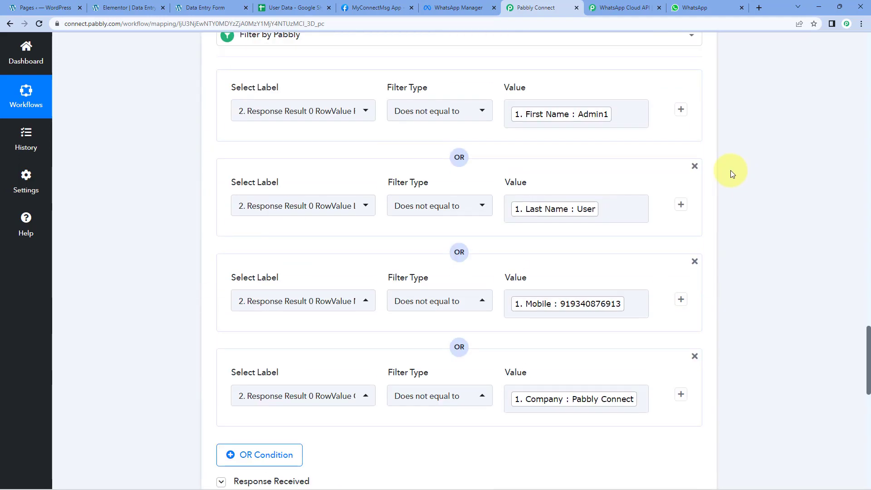
scroll(731, 173, "up", 15)
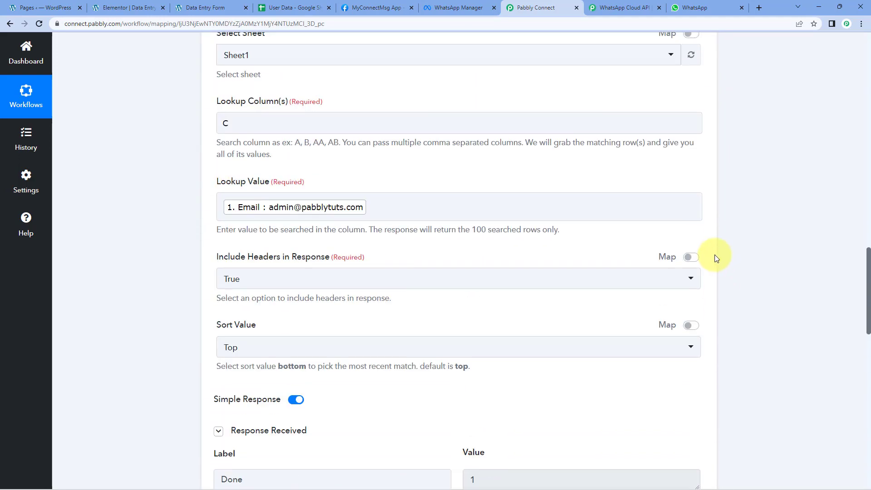
scroll(717, 257, "up", 8)
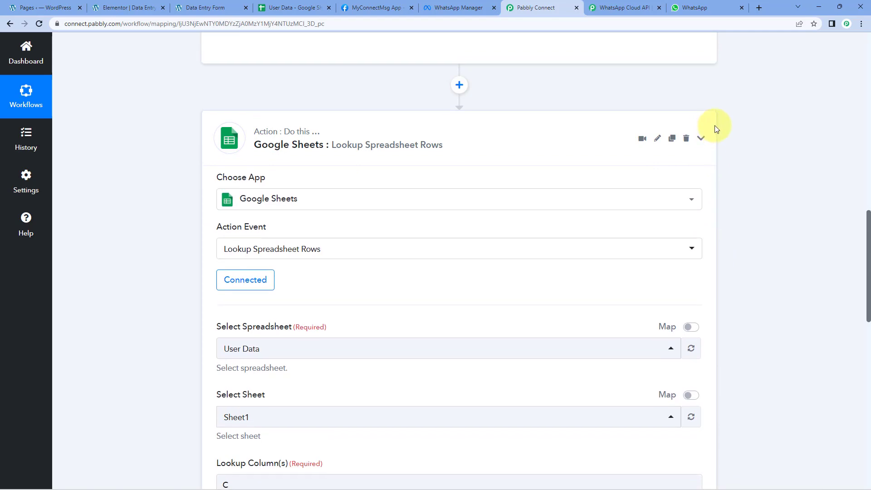
scroll(717, 130, "up", 15)
left_click(702, 192)
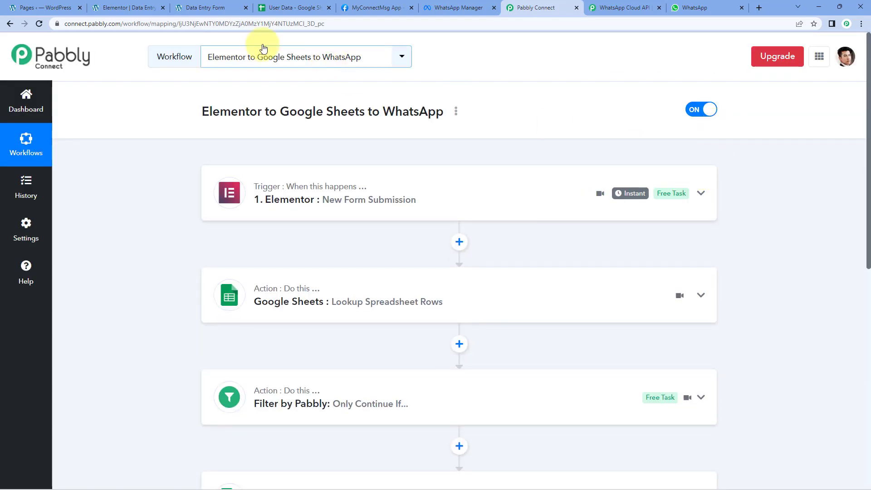
Step: Switch to the User Data sheet and check the name, company and mobile number cells of row 5
left_click(291, 7)
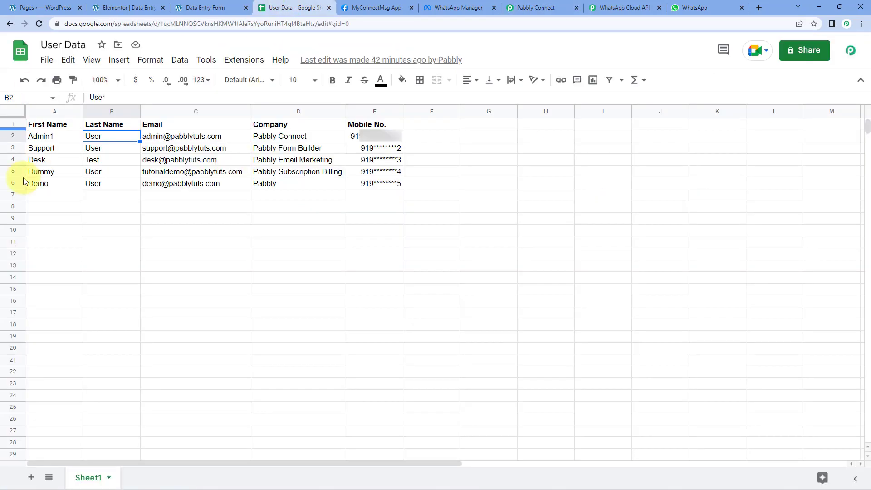
left_click(47, 174)
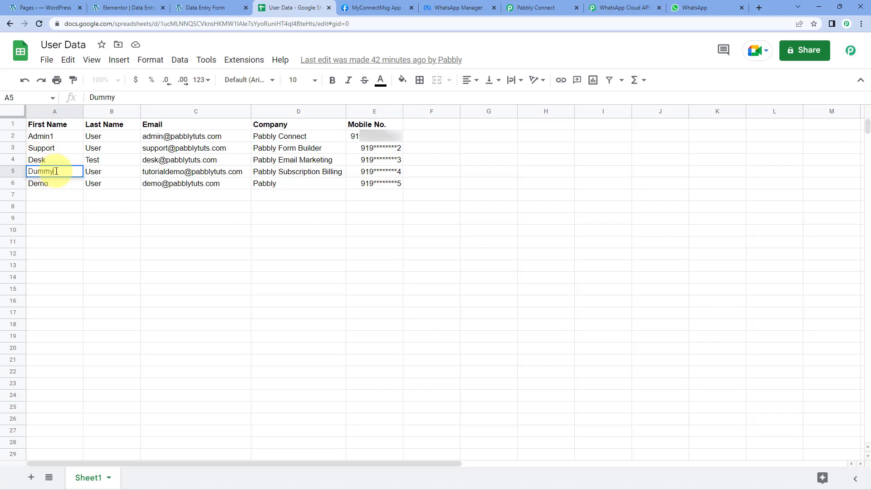
left_click(102, 173)
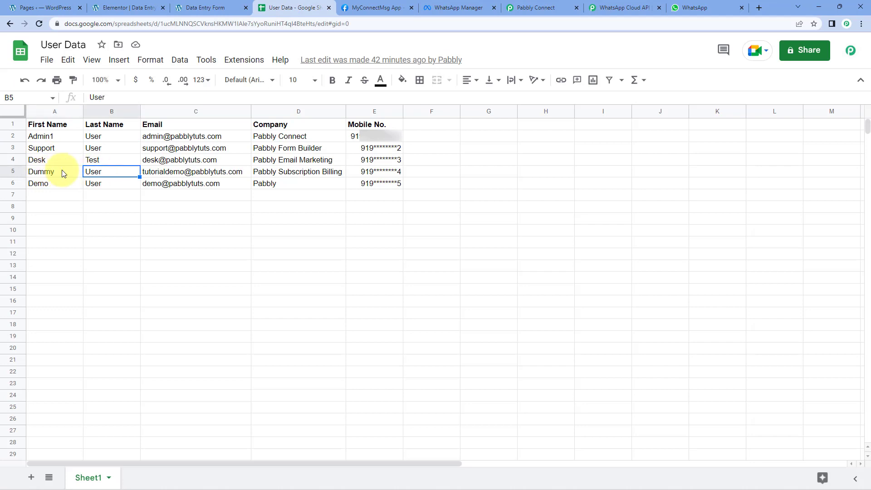
left_click(304, 175)
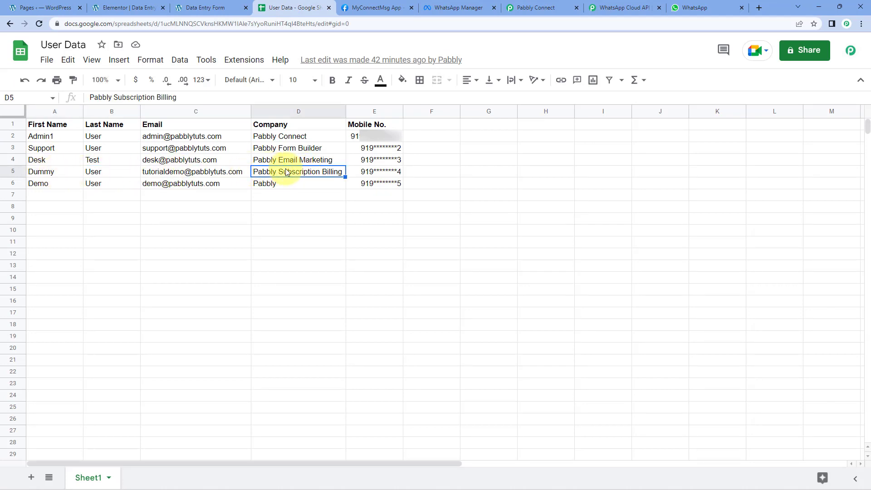
left_click(372, 173)
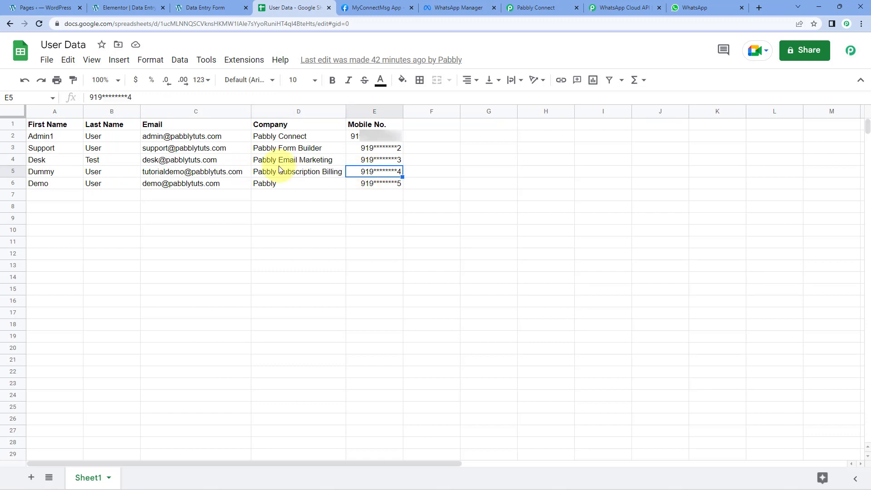
left_click(55, 175)
Step: In the Data Entry Form, enter Dummy as the First Name and User as the Last Name
left_click(207, 8)
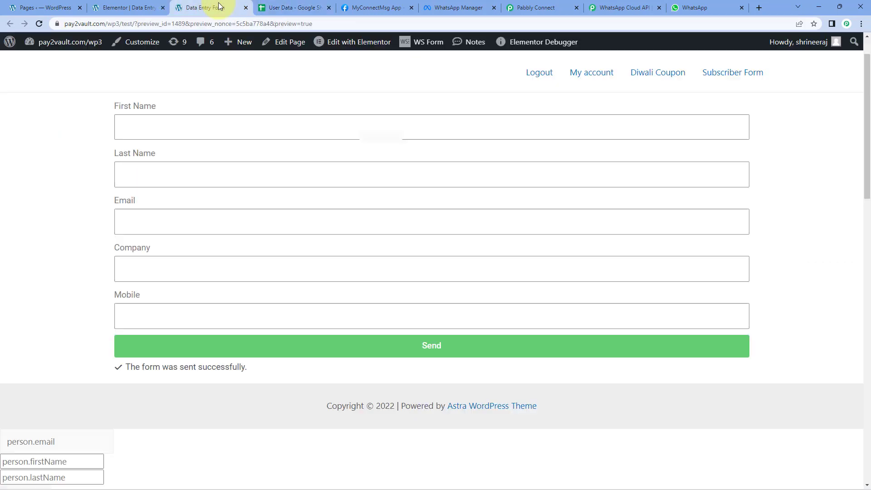
left_click(242, 131)
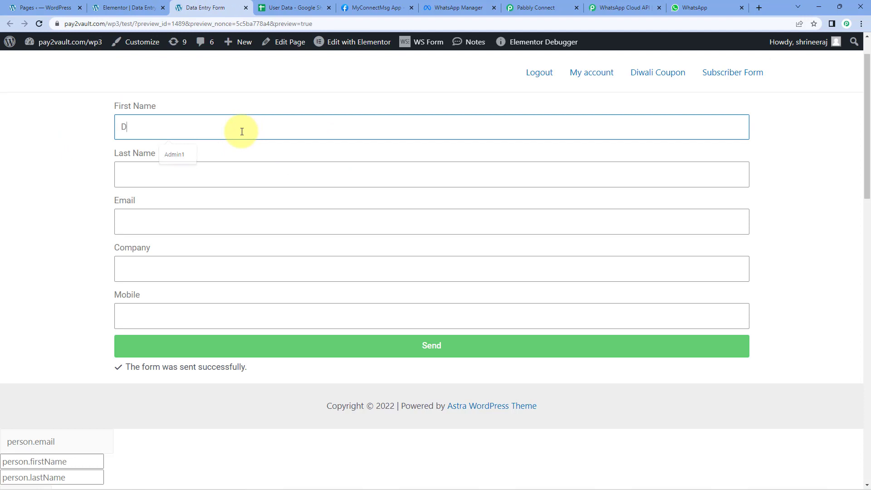
type("Dummy")
key("Tab")
type("Us")
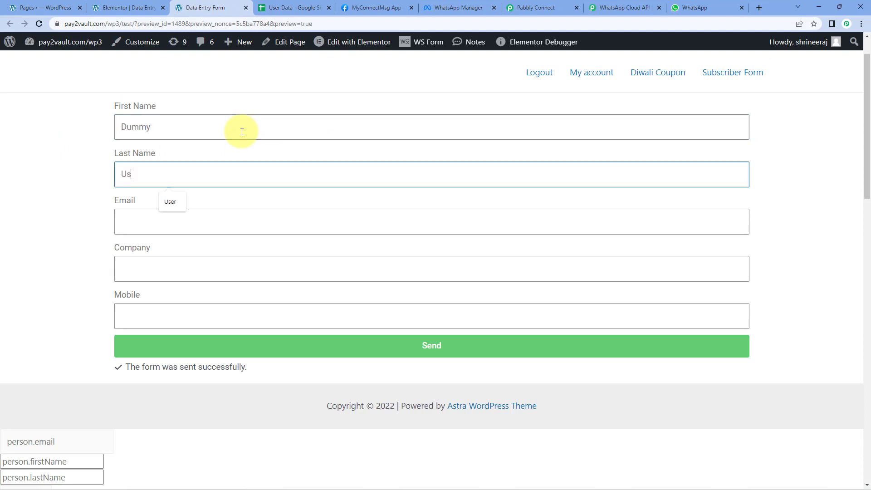
type("er")
key("Tab")
Step: Copy the email address from row 5 of the User Data sheet into the Data Entry Form's Email field
left_click(300, 9)
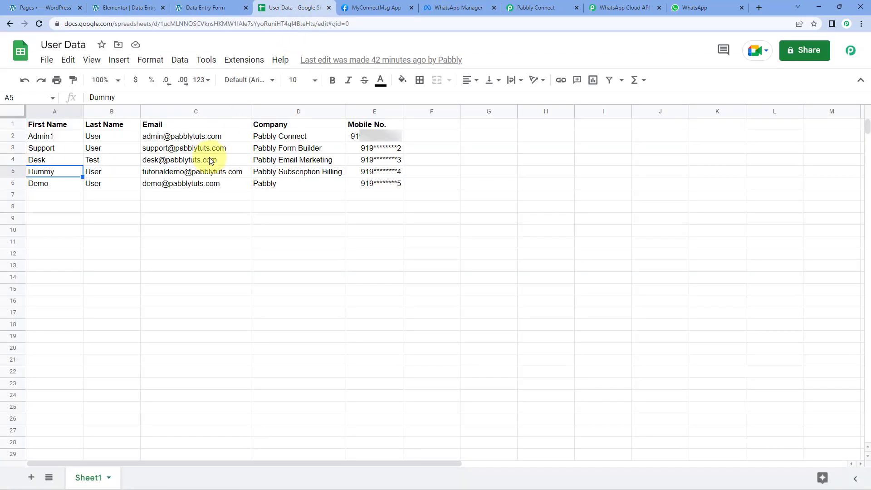
left_click(205, 173)
left_click(205, 8)
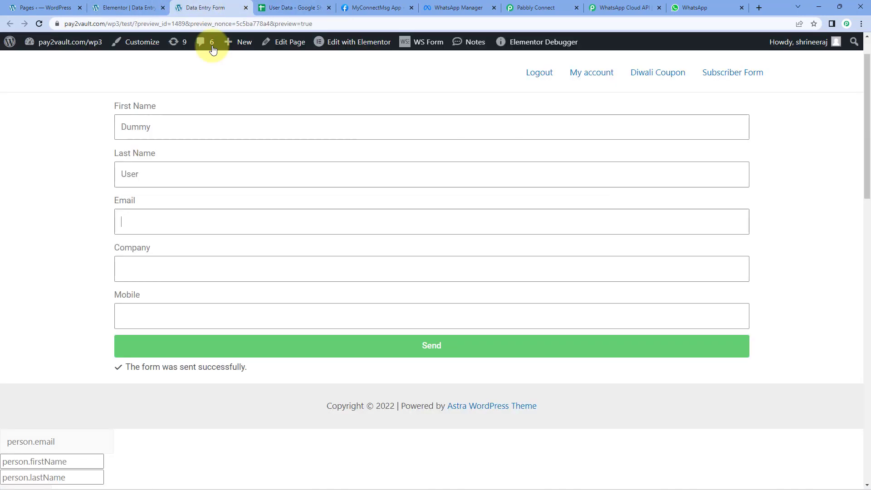
key("ctrl+v")
left_click(165, 269)
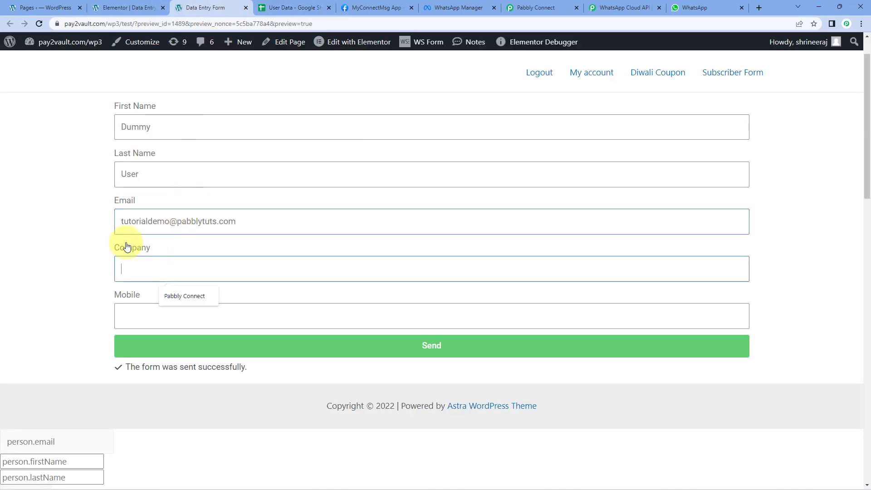
Step: Enter Pabbly as the Company in the Data Entry Form
type("Pabbly")
left_click(46, 241)
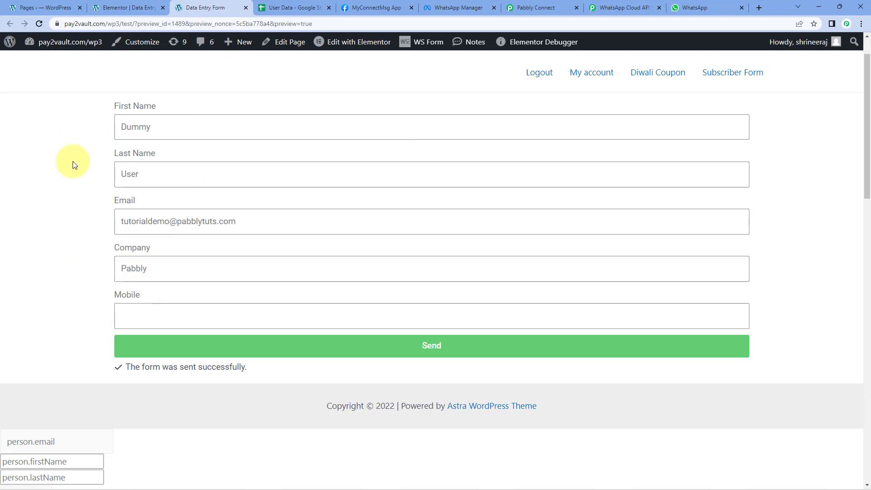
Step: Compare the form entries with the company and mobile number cells of row 5 in the User Data sheet
left_click(292, 8)
left_click(298, 174)
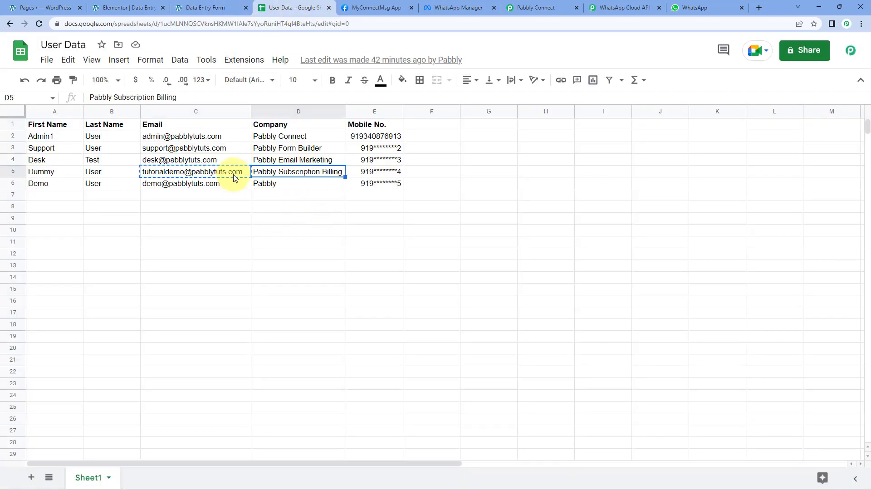
left_click(179, 4)
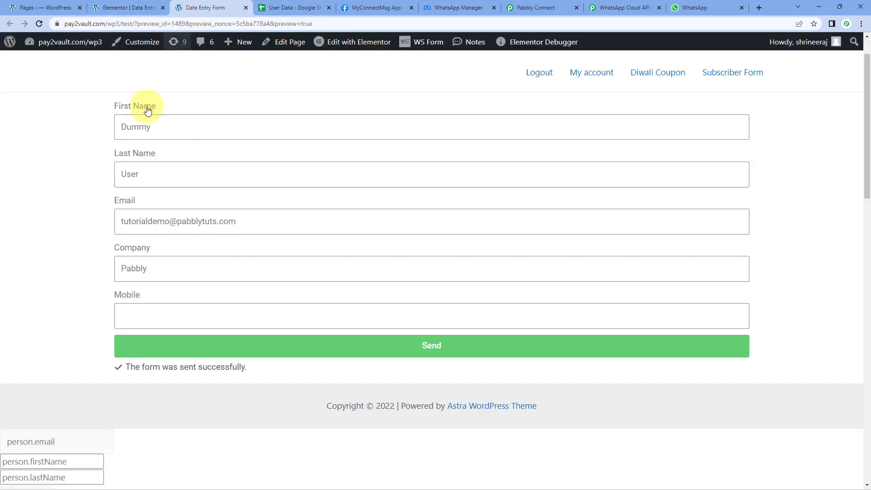
left_click(137, 316)
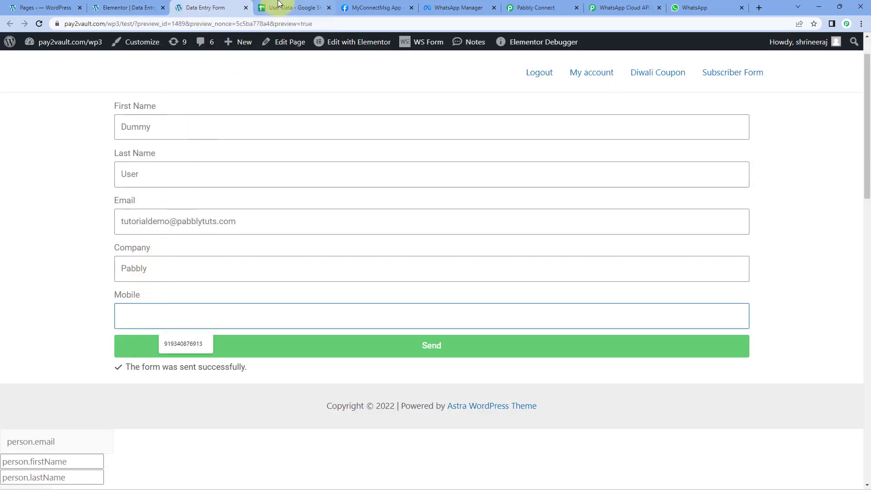
left_click(291, 8)
left_click(364, 172)
left_click(305, 174)
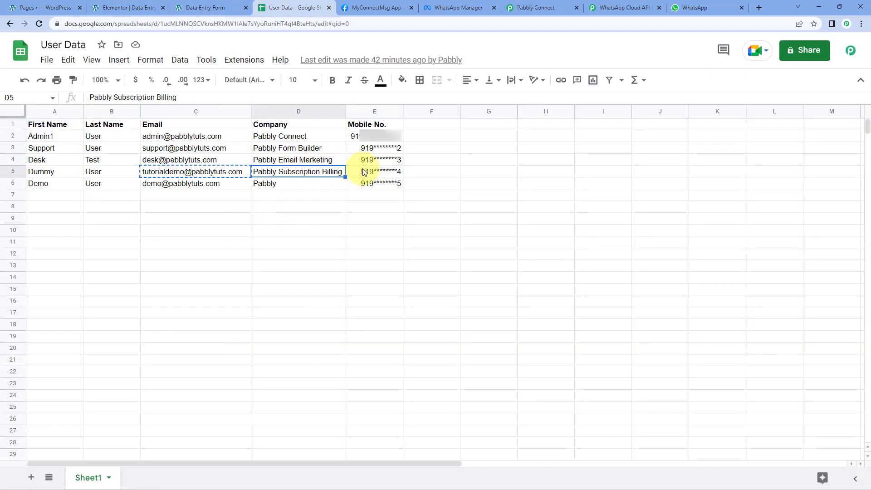
left_click(378, 173)
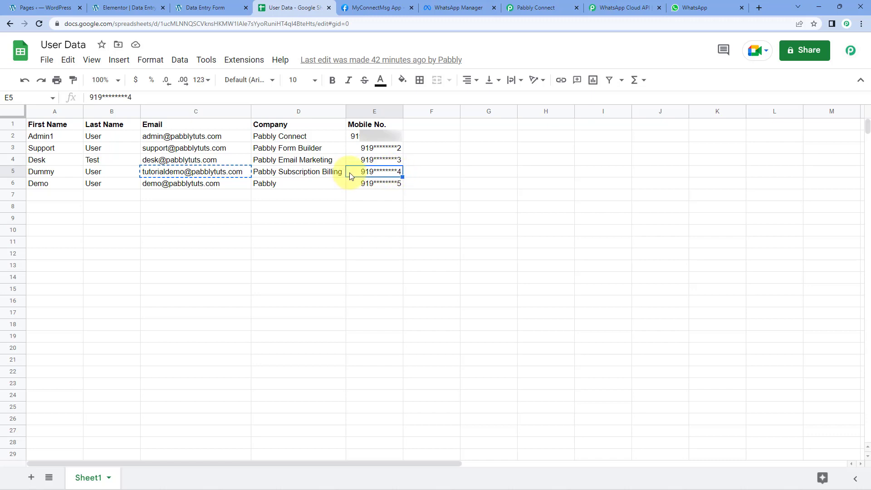
Step: Return to the Data Entry Form, enter the mobile number with its country code and submit the form
left_click(205, 8)
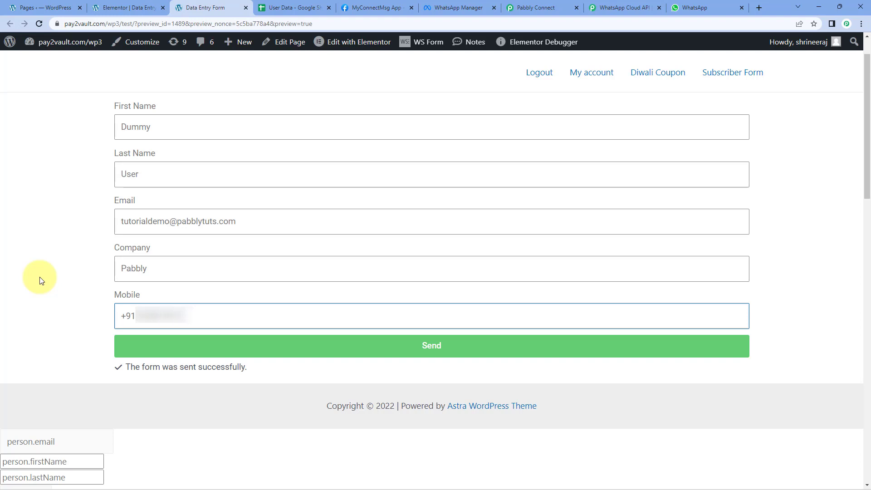
left_click(83, 319)
left_click(284, 350)
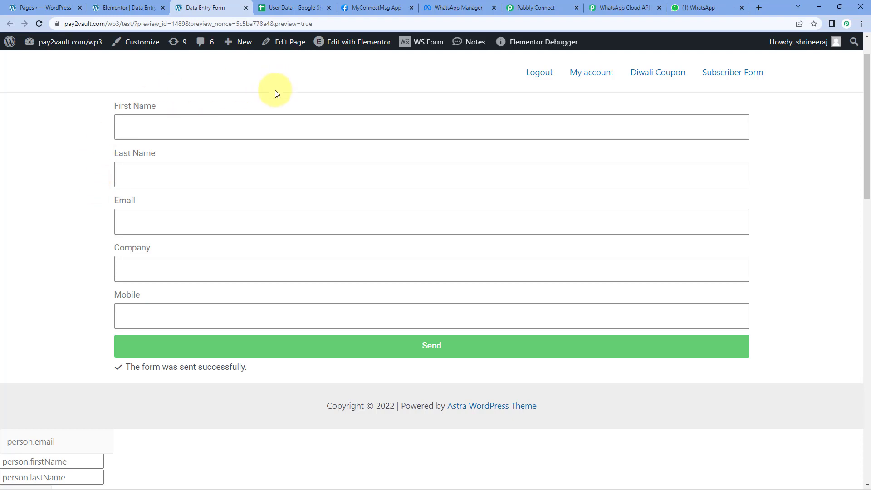
Step: Check row 5 of the User Data sheet and the latest details message in WhatsApp, and return to the Pabbly Connect workflow
left_click(283, 6)
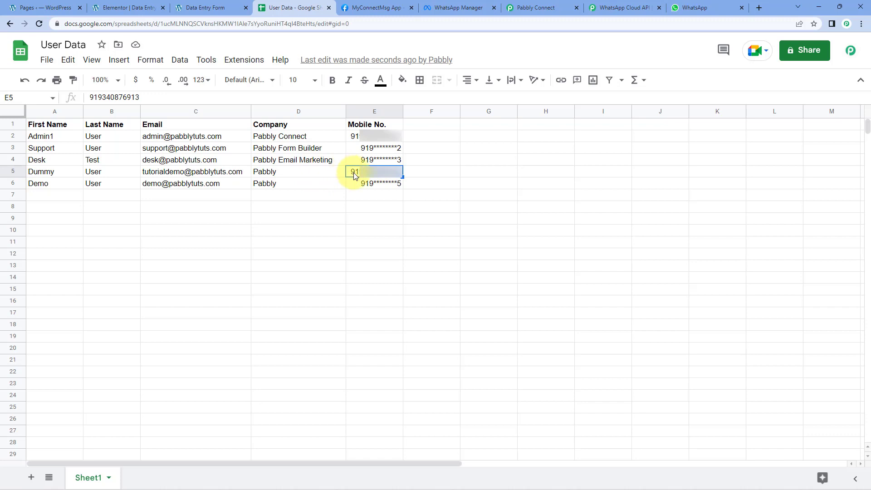
left_click(726, 5)
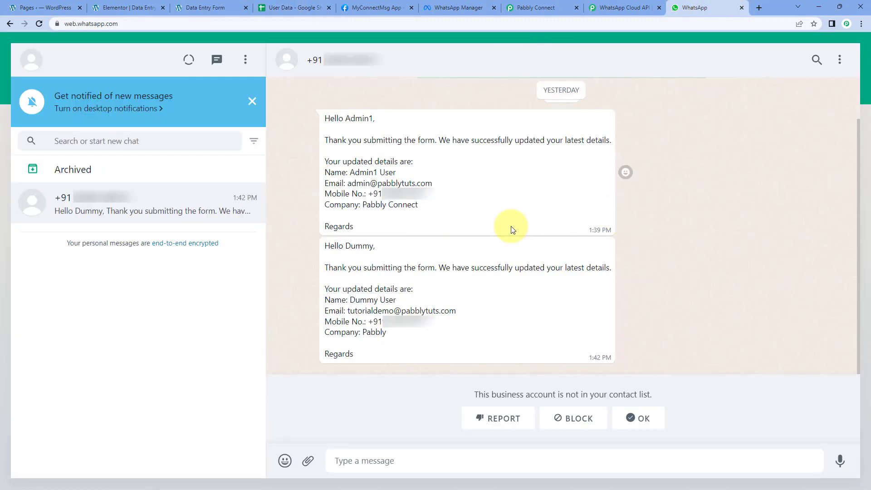
left_click_drag(371, 249, 348, 248)
left_click(348, 249)
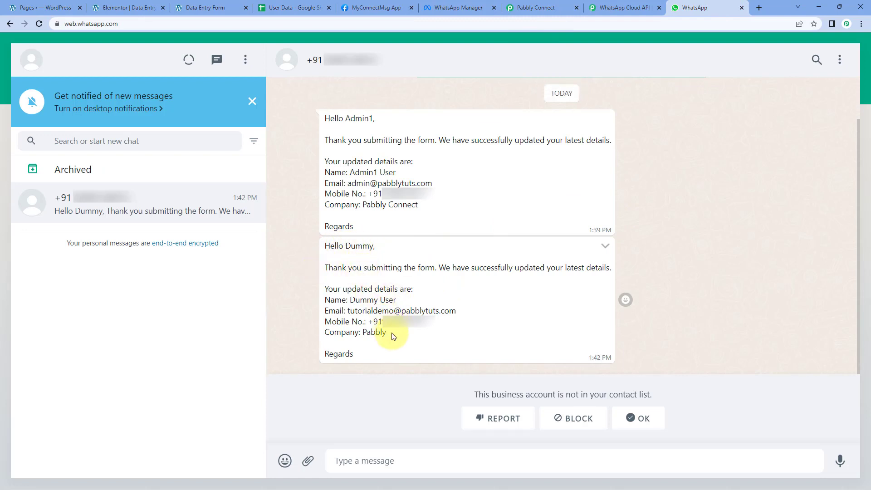
left_click_drag(387, 334, 326, 291)
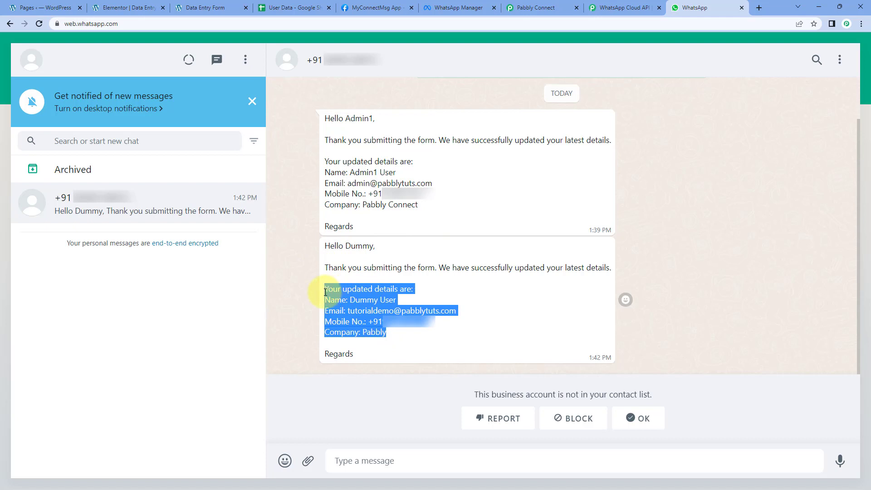
left_click(389, 335)
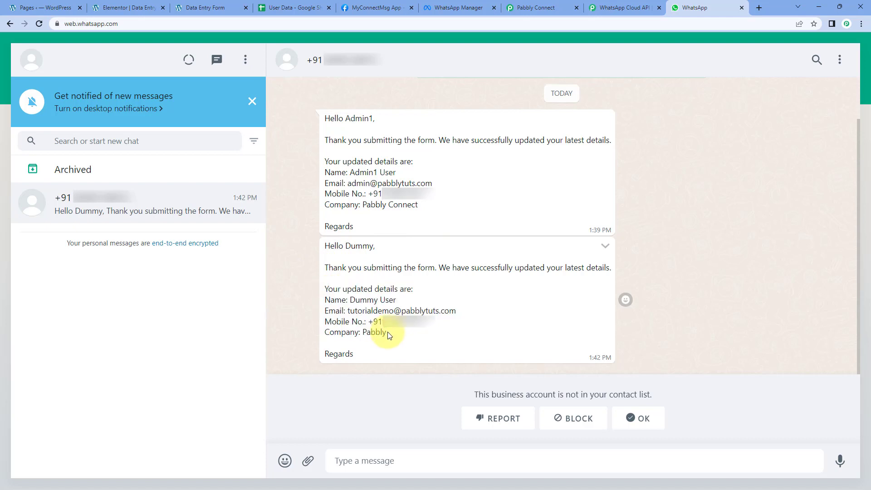
left_click(535, 8)
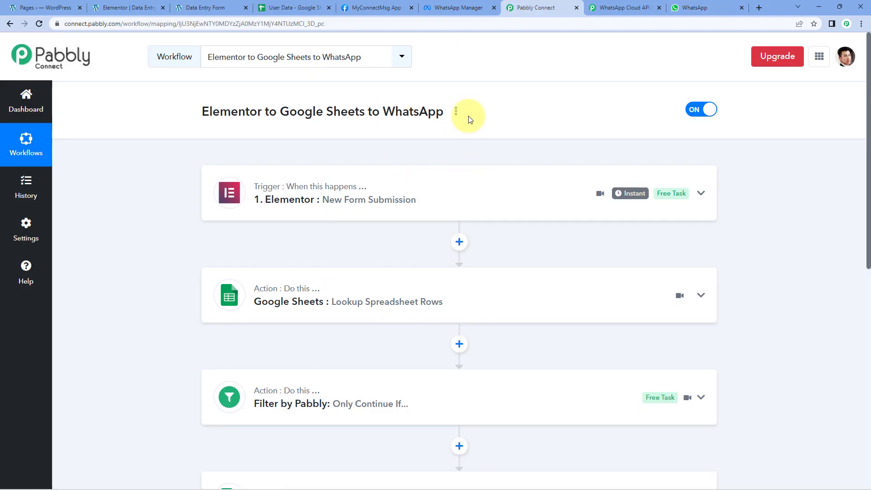